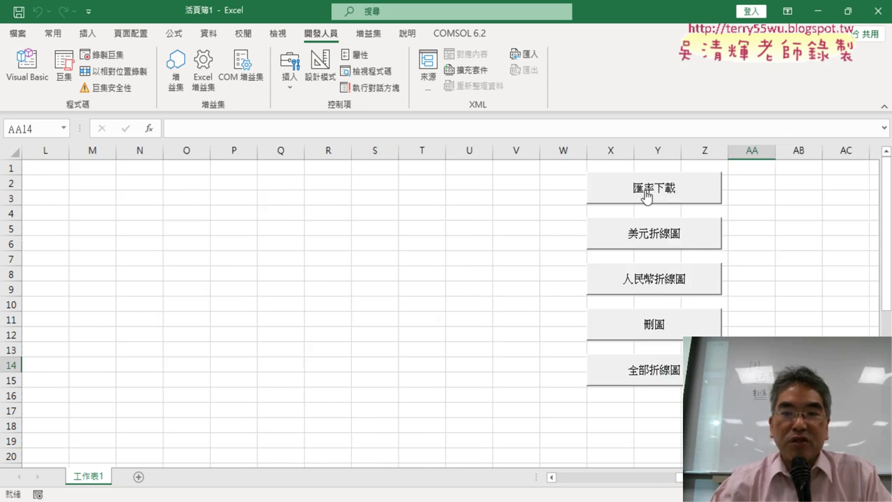
Open Module1's macro code in the Visual Basic editor and narrow the editor to show the sheet
{"action": "left_click", "coordinate": [26, 64]}
{"action": "double_click", "coordinate": [94, 206]}
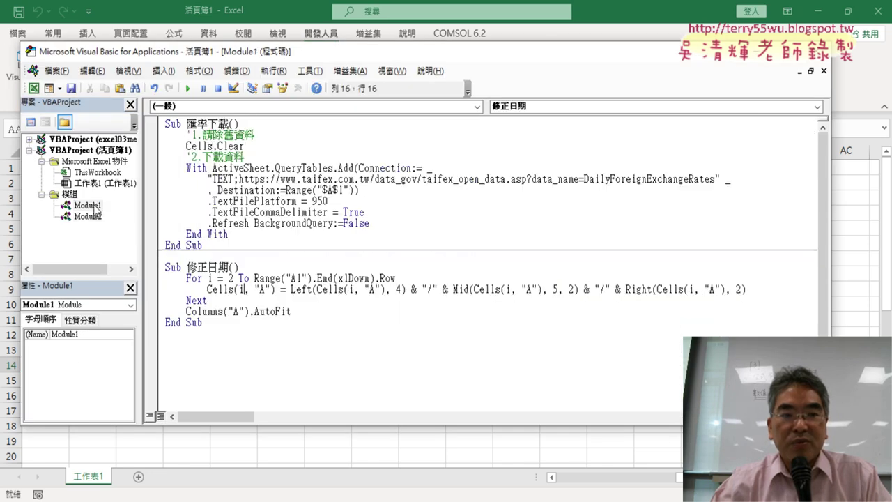
{"action": "left_click_drag", "start_coordinate": [187, 124], "coordinate": [230, 124]}
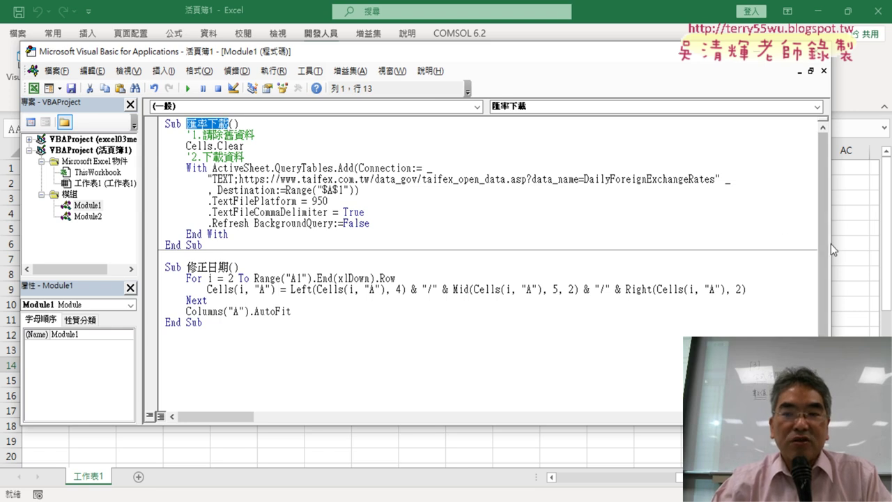
{"action": "left_click_drag", "start_coordinate": [831, 243], "coordinate": [694, 245]}
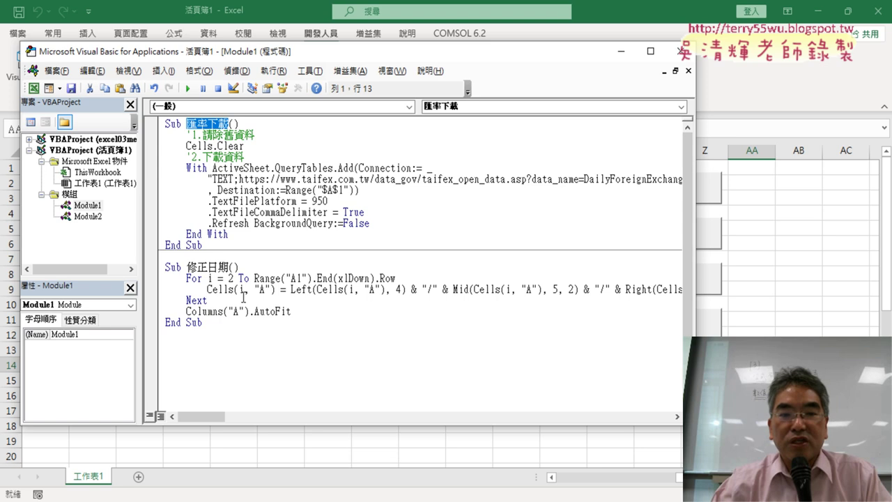
Add a blank line after End With in 匯率下載 and select the 修正日期 name for copying
{"action": "left_click", "coordinate": [241, 234]}
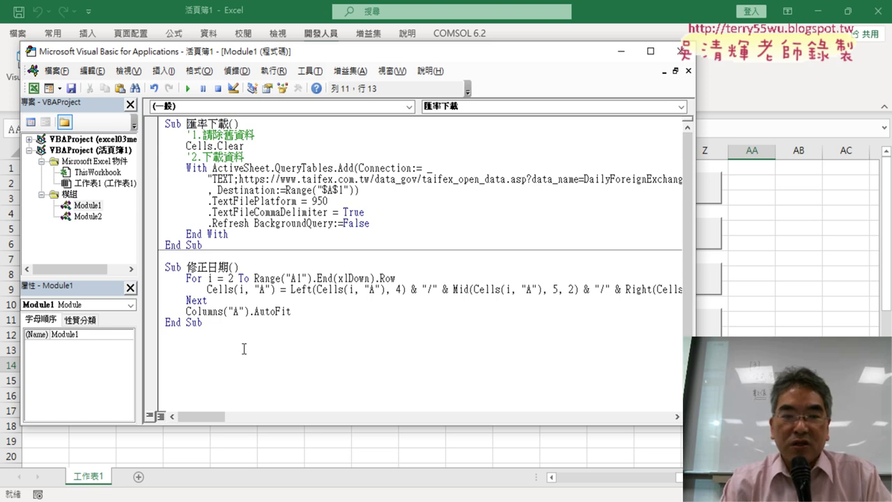
{"action": "key", "text": "Return"}
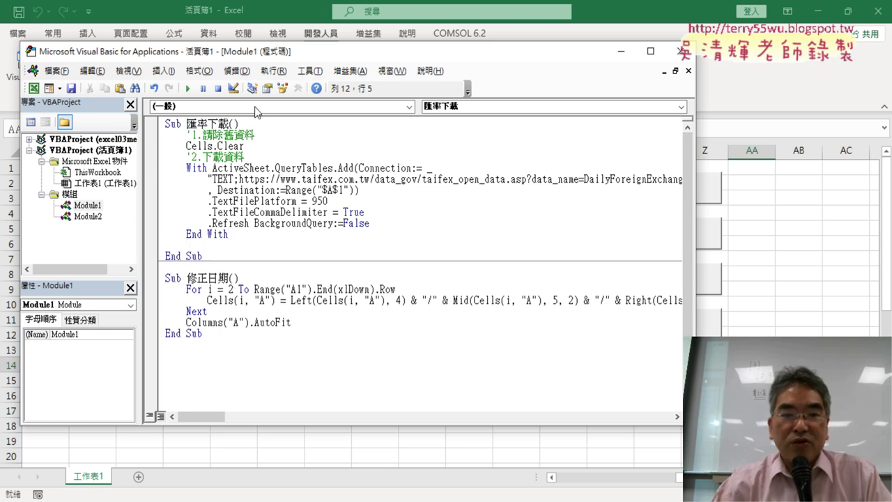
{"action": "left_click_drag", "start_coordinate": [186, 124], "coordinate": [228, 123]}
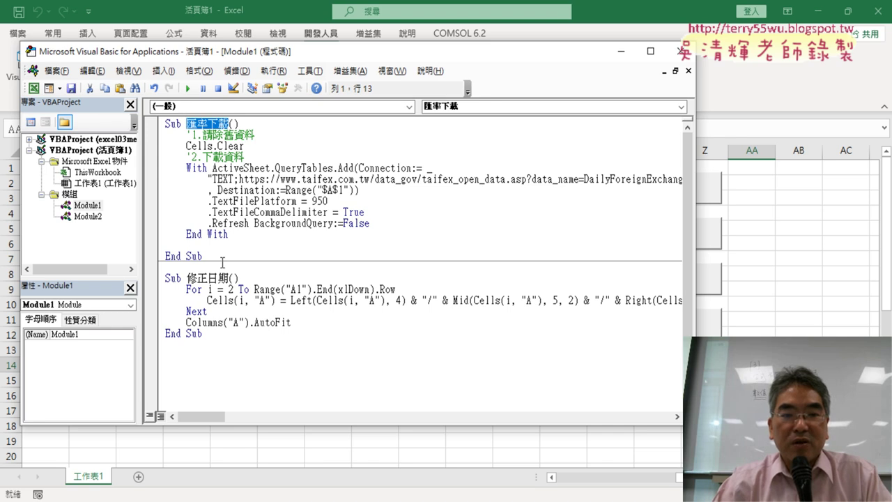
{"action": "left_click_drag", "start_coordinate": [232, 277], "coordinate": [186, 278]}
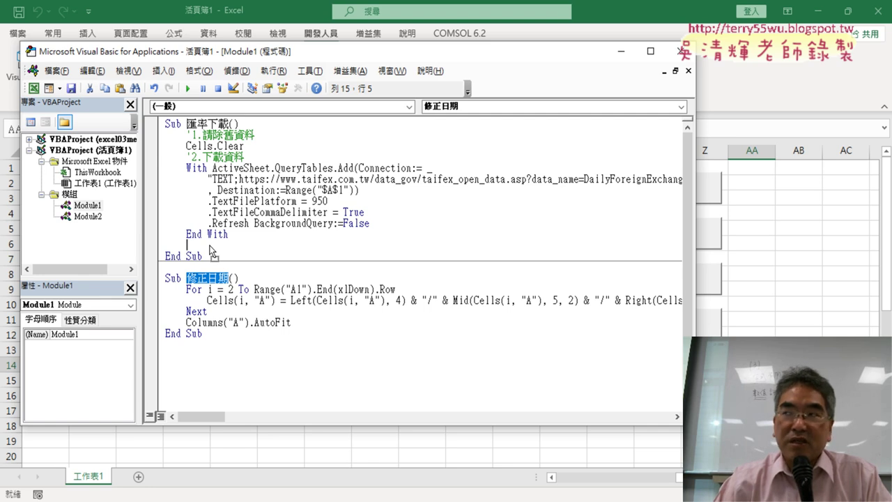
Paste 修正日期 on the blank line and prefix it with call, giving Call 修正日期
{"action": "left_click", "coordinate": [211, 250]}
{"action": "type", "text": "修正日期"}
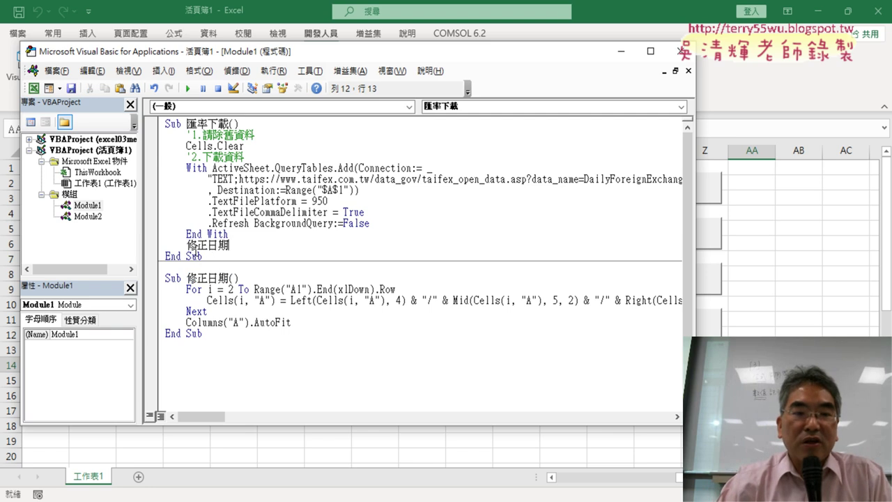
{"action": "key", "text": "Home"}
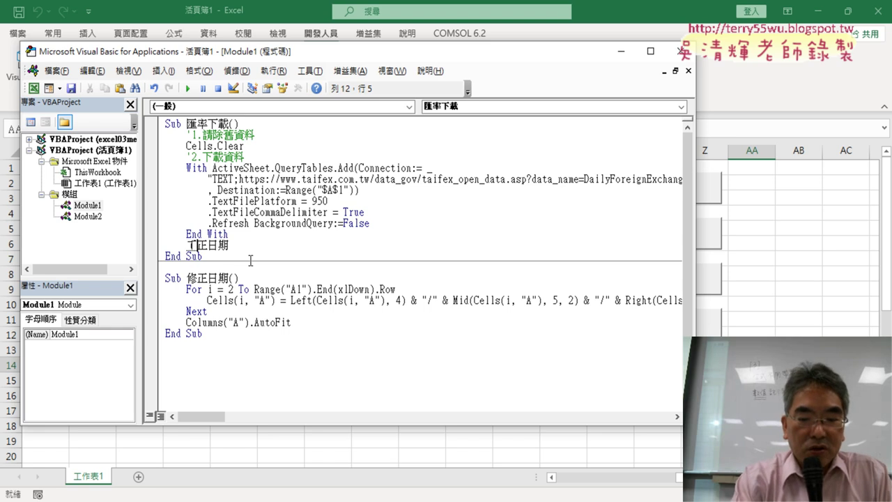
{"action": "type", "text": "cal"}
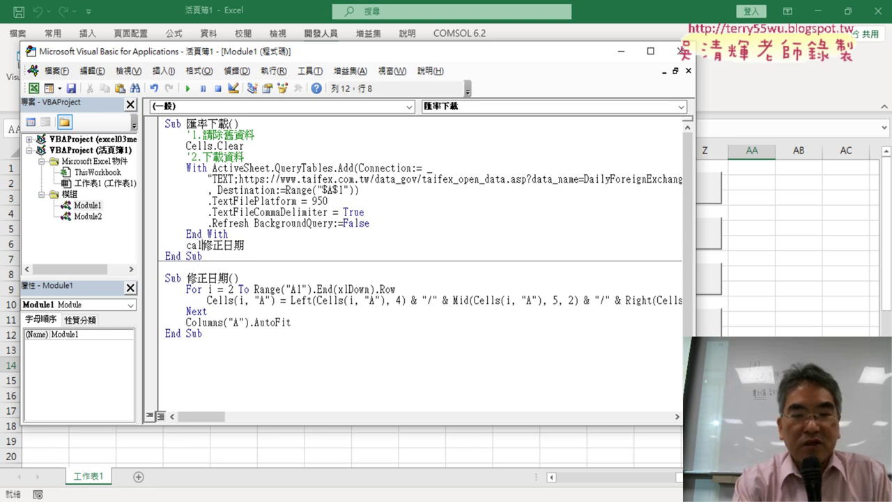
{"action": "type", "text": "l"}
{"action": "left_click", "coordinate": [243, 322]}
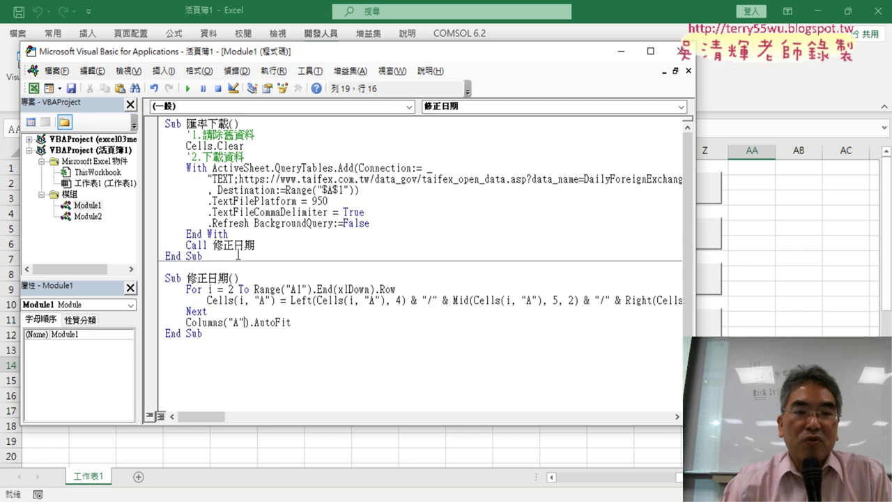
Compare the new Call 修正日期 line with the 修正日期 procedure, then return to the worksheet
{"action": "mouse_move", "coordinate": [237, 233]}
{"action": "left_mouse_down"}
{"action": "mouse_move", "coordinate": [168, 174]}
{"action": "mouse_move", "coordinate": [155, 136]}
{"action": "left_mouse_up"}
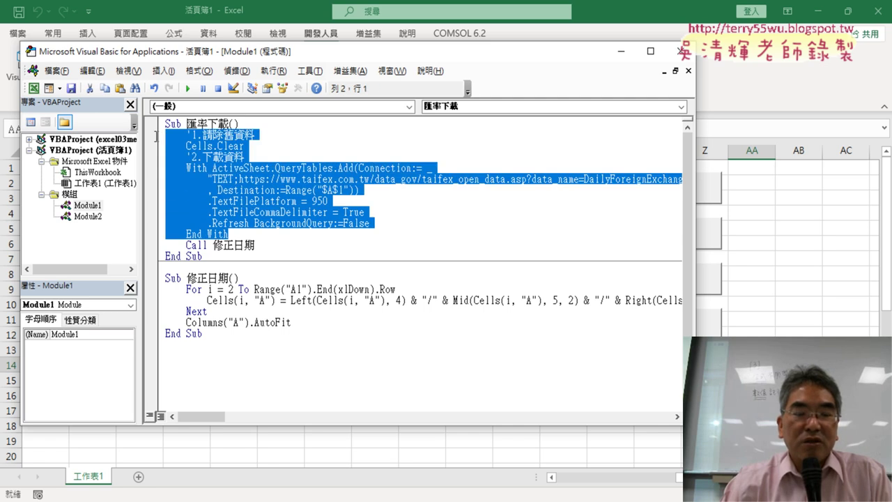
{"action": "left_click_drag", "start_coordinate": [263, 249], "coordinate": [212, 247]}
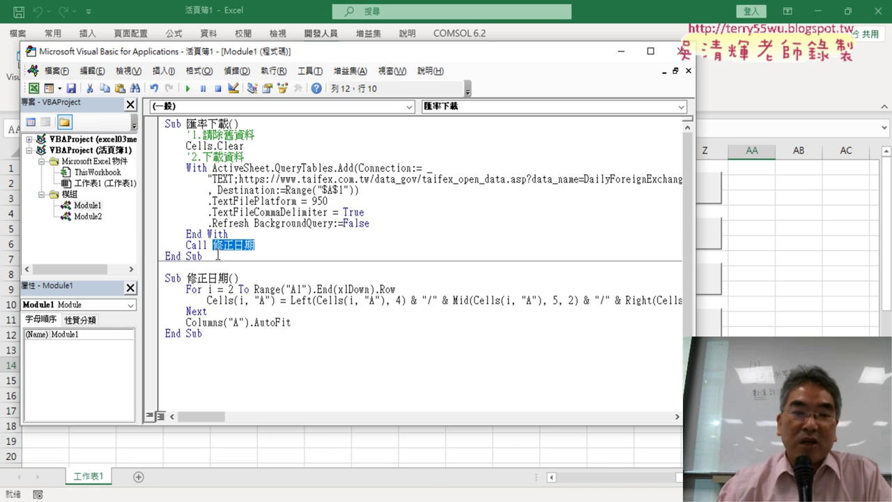
{"action": "left_click", "coordinate": [260, 264]}
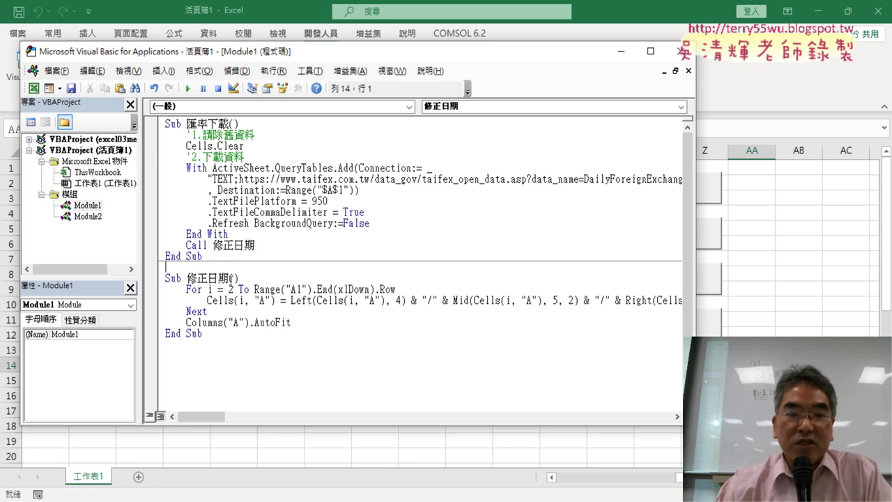
{"action": "left_click_drag", "start_coordinate": [230, 277], "coordinate": [187, 278]}
{"action": "left_click_drag", "start_coordinate": [256, 245], "coordinate": [186, 245]}
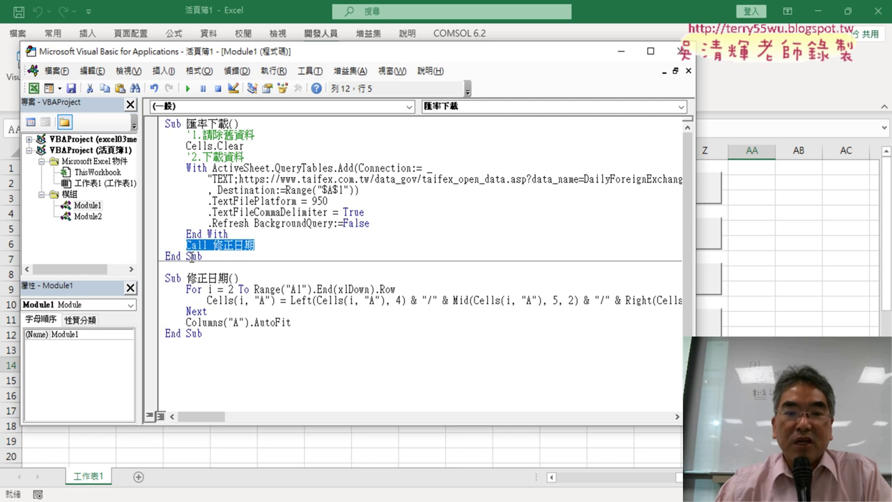
{"action": "left_click", "coordinate": [296, 252]}
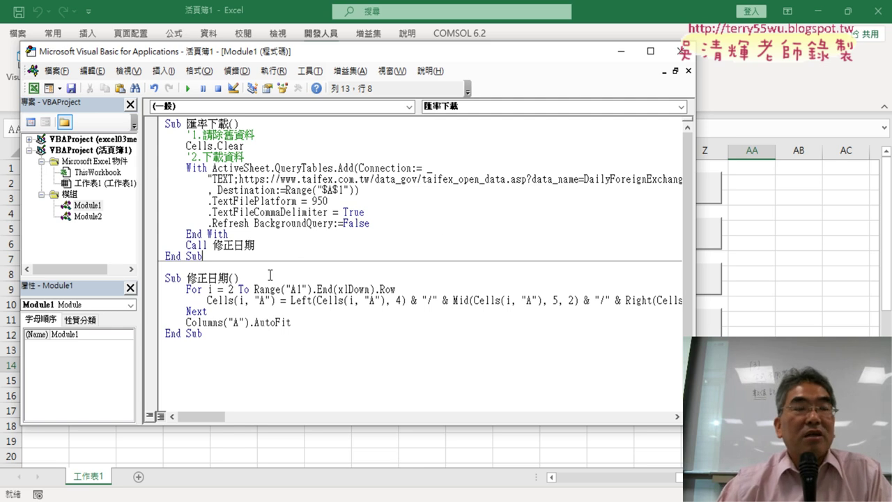
{"action": "left_click", "coordinate": [811, 260]}
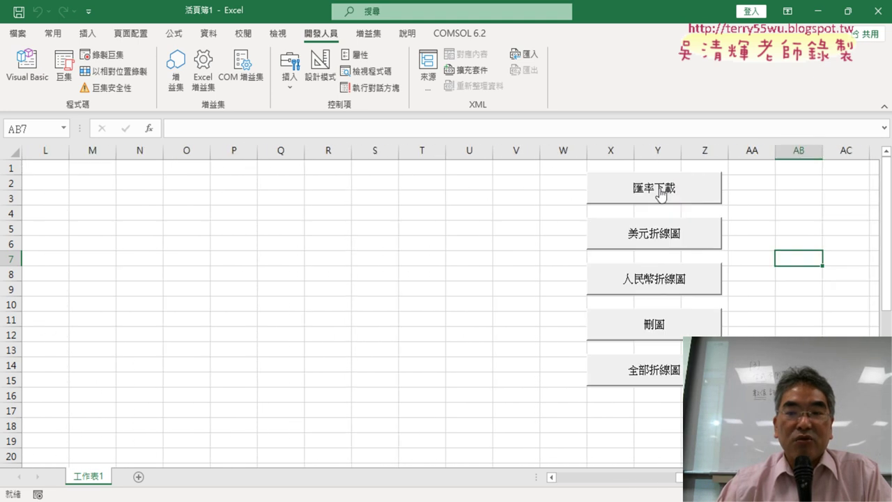
Run the 匯率下載 button to reload rates dated from 2024/9/2, then scroll right to the buttons
{"action": "left_click", "coordinate": [659, 195]}
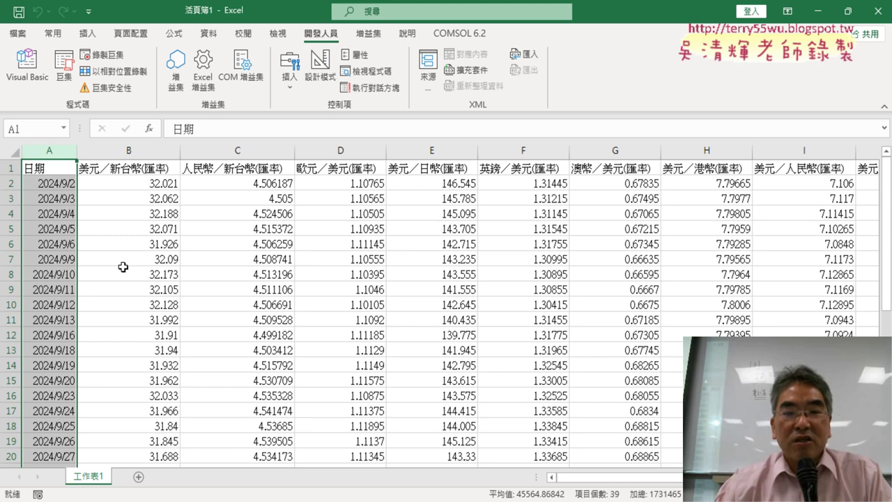
{"action": "left_click_drag", "start_coordinate": [642, 477], "coordinate": [749, 477]}
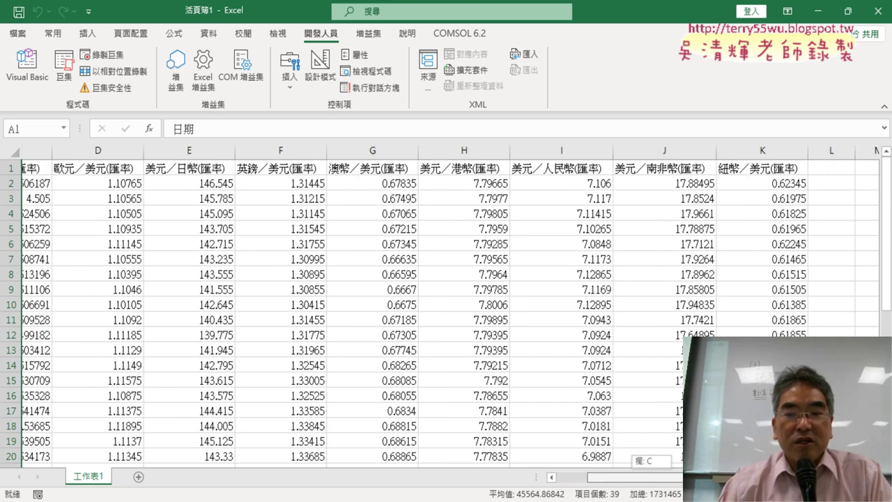
{"action": "left_click", "coordinate": [28, 69]}
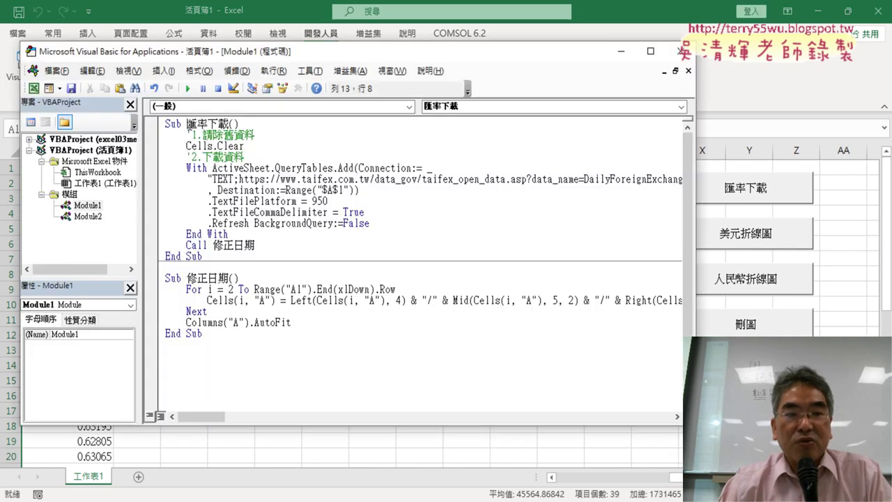
{"action": "left_click_drag", "start_coordinate": [187, 124], "coordinate": [229, 124]}
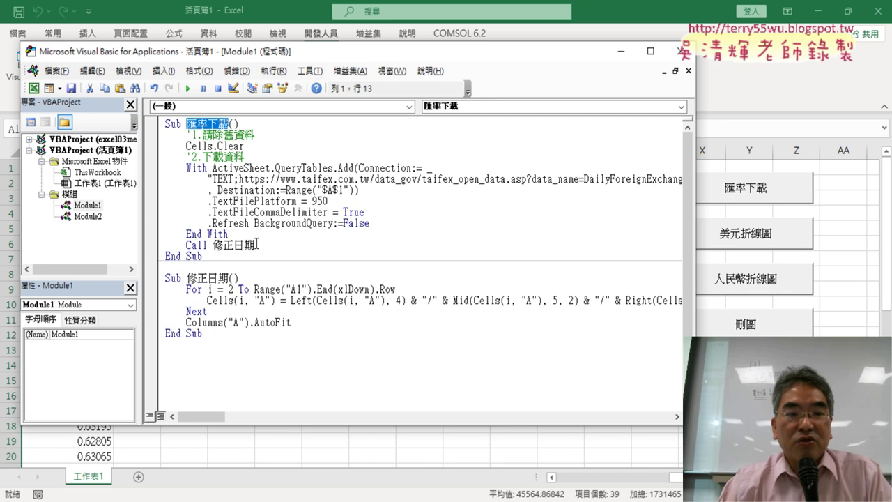
{"action": "left_click_drag", "start_coordinate": [258, 244], "coordinate": [186, 245]}
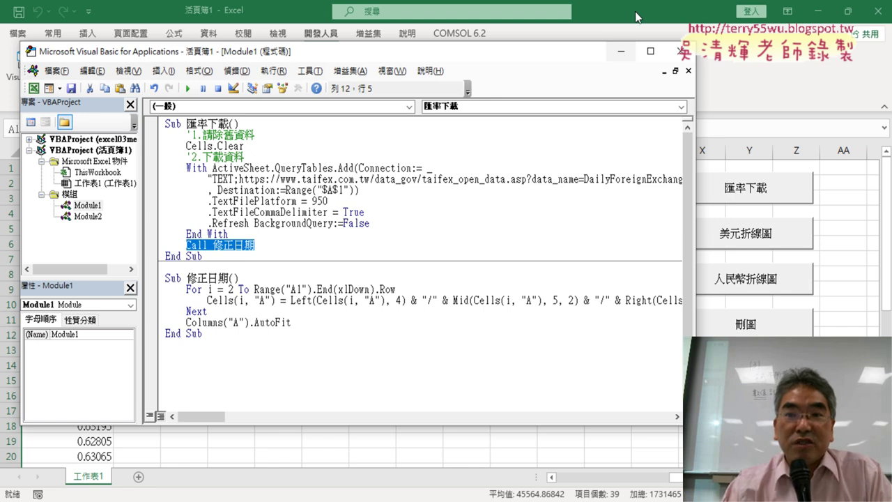
{"action": "left_click", "coordinate": [621, 52]}
{"action": "left_click_drag", "start_coordinate": [676, 477], "coordinate": [597, 481]}
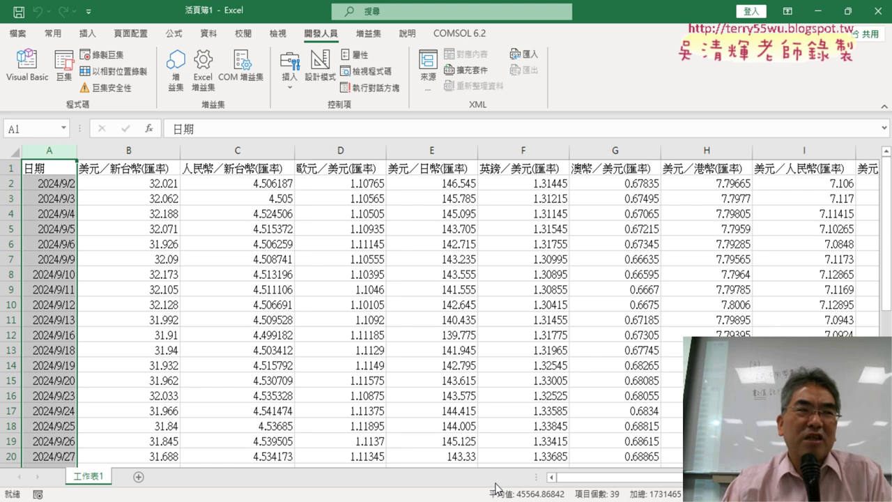
Select the US dollar rates in column B and run 美元折線圖 to chart 2024/9/2–2024/10/28
{"action": "scroll", "coordinate": [312, 341], "scroll_direction": "down", "scroll_amount": 3}
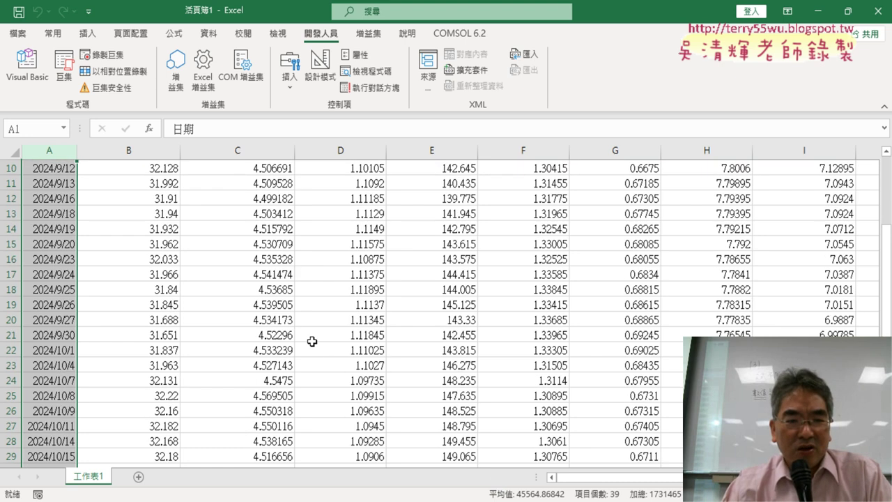
{"action": "scroll", "coordinate": [312, 341], "scroll_direction": "down", "scroll_amount": 2}
{"action": "scroll", "coordinate": [312, 341], "scroll_direction": "down", "scroll_amount": 2}
{"action": "scroll", "coordinate": [313, 341], "scroll_direction": "up", "scroll_amount": 1}
{"action": "scroll", "coordinate": [312, 342], "scroll_direction": "up", "scroll_amount": 6}
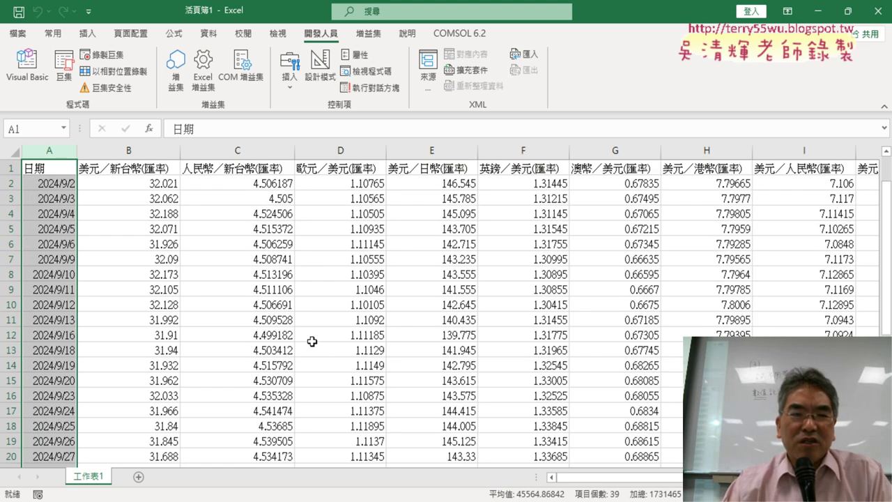
{"action": "left_click", "coordinate": [130, 154]}
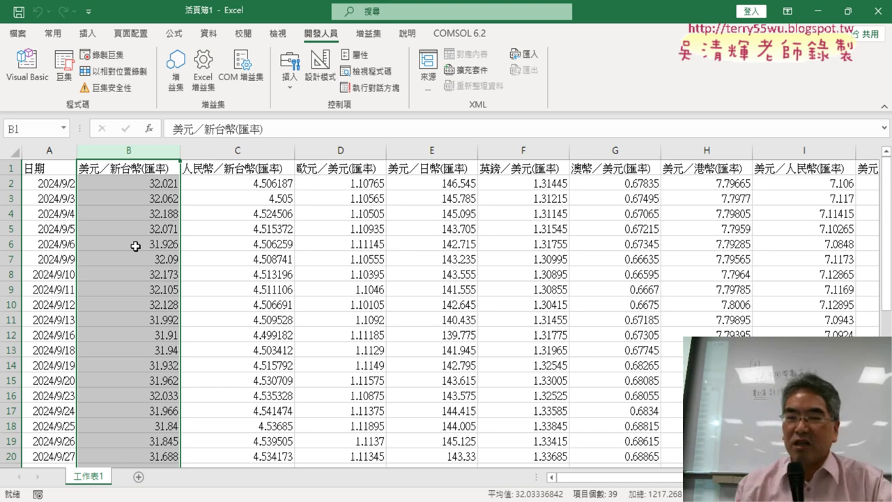
{"action": "left_click_drag", "start_coordinate": [665, 481], "coordinate": [690, 480]}
{"action": "left_click", "coordinate": [846, 237]}
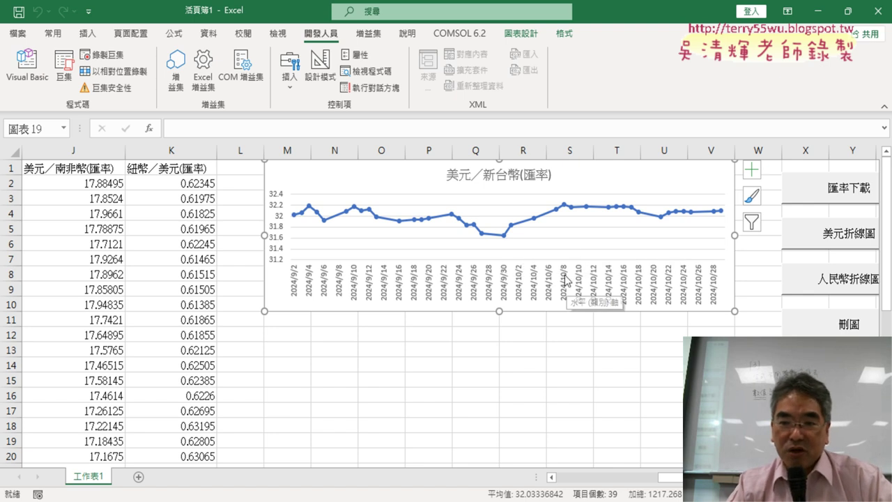
{"action": "mouse_move", "coordinate": [564, 204]}
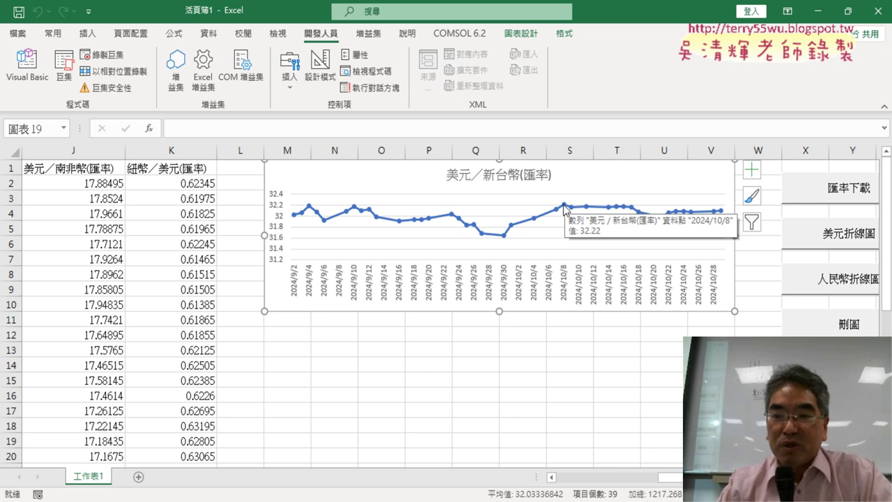
Add the 人民幣／新台幣 chart with 人民幣折線圖, then clear all charts with 刪圖
{"action": "left_click", "coordinate": [829, 285]}
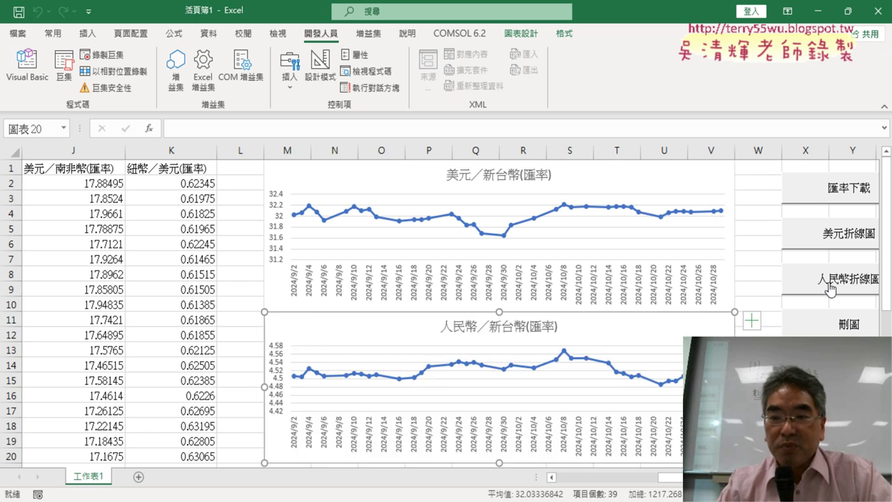
{"action": "left_click", "coordinate": [826, 330]}
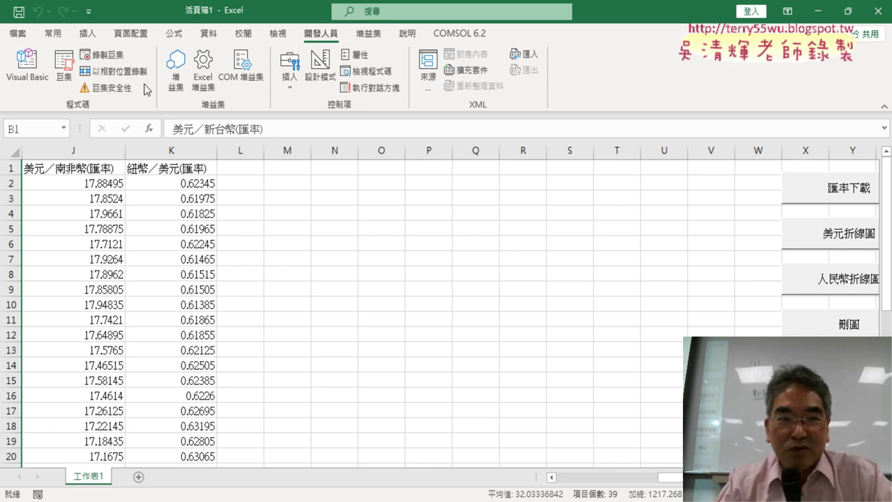
Reopen the VBA editor, widen it, and review the closing lines of the 匯率下載 macro
{"action": "left_click", "coordinate": [27, 67]}
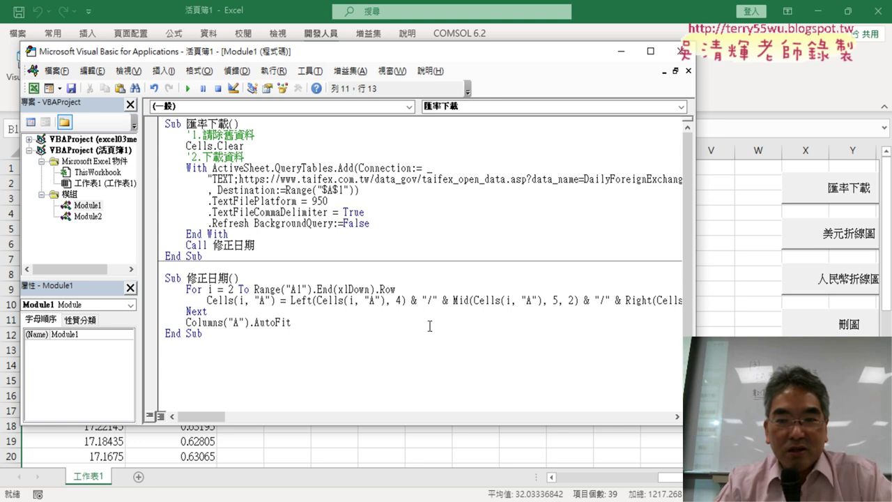
{"action": "left_click_drag", "start_coordinate": [696, 310], "coordinate": [854, 312]}
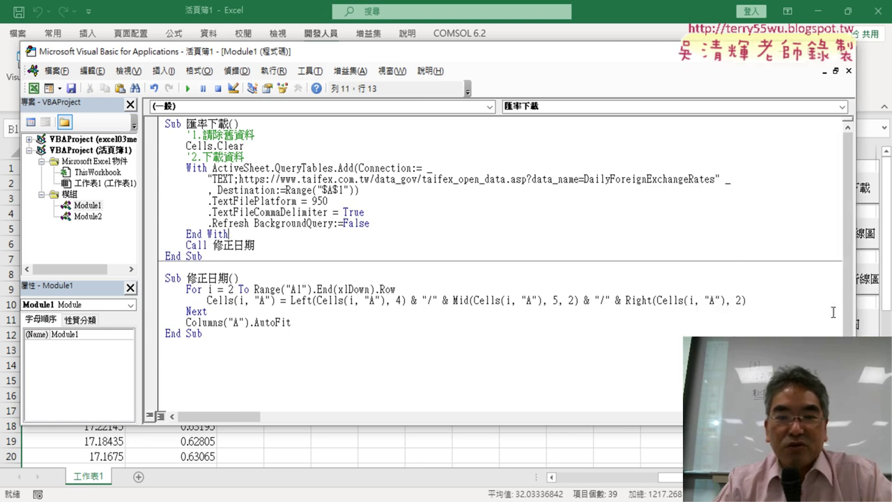
{"action": "left_click_drag", "start_coordinate": [296, 326], "coordinate": [189, 323]}
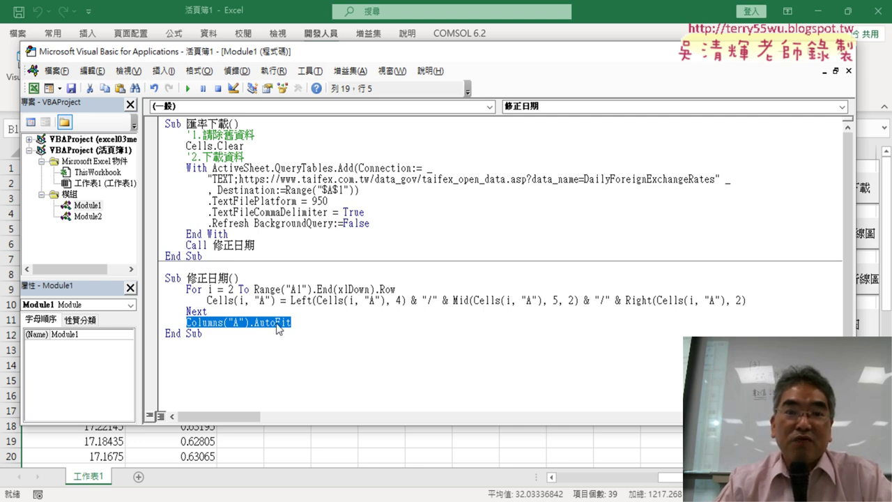
{"action": "left_click_drag", "start_coordinate": [255, 245], "coordinate": [187, 245]}
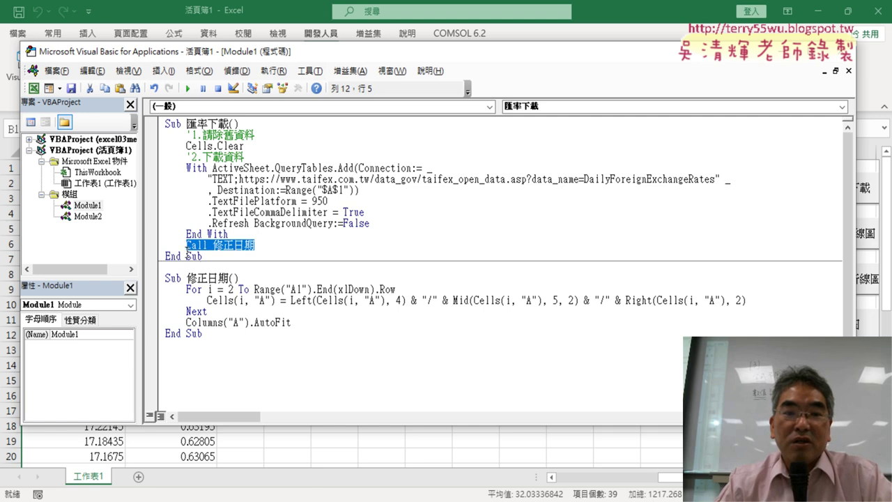
{"action": "left_click_drag", "start_coordinate": [209, 258], "coordinate": [172, 257]}
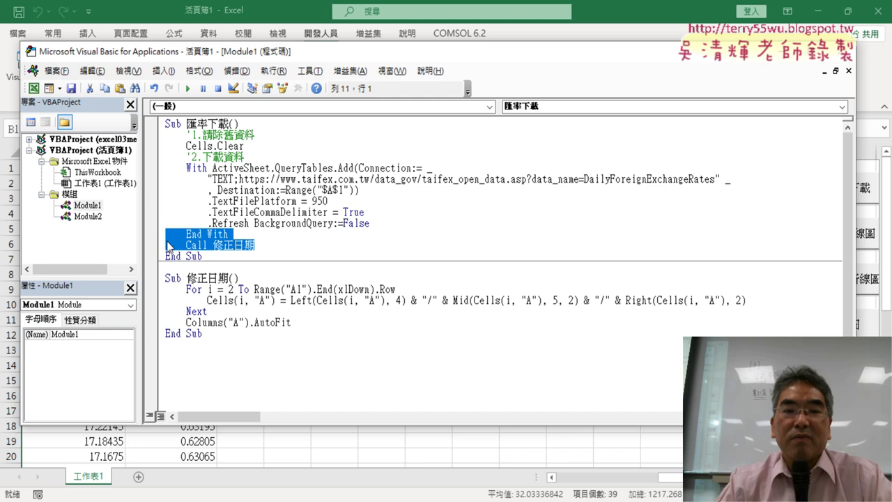
{"action": "mouse_move", "coordinate": [234, 245]}
{"action": "left_mouse_down"}
{"action": "mouse_move", "coordinate": [255, 245]}
{"action": "mouse_move", "coordinate": [141, 244]}
{"action": "left_mouse_up"}
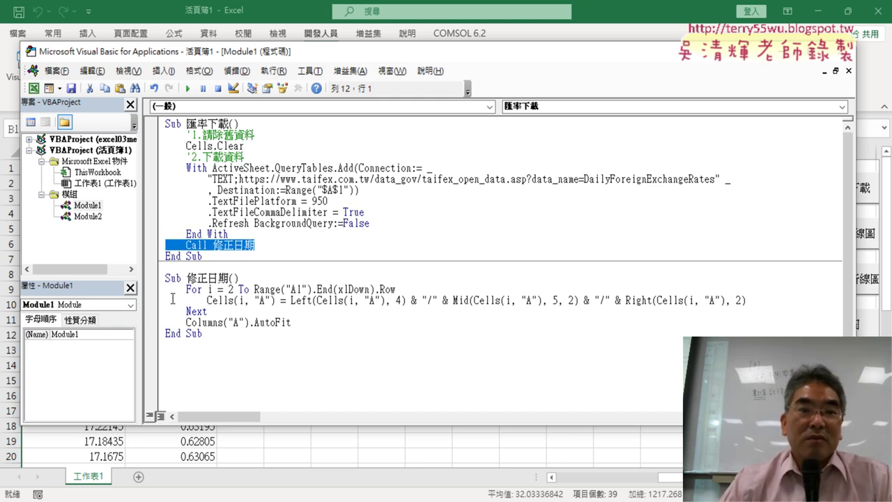
Delete and restore the tab indent before Call 修正日期, then narrow the editor
{"action": "left_click_drag", "start_coordinate": [185, 245], "coordinate": [165, 244]}
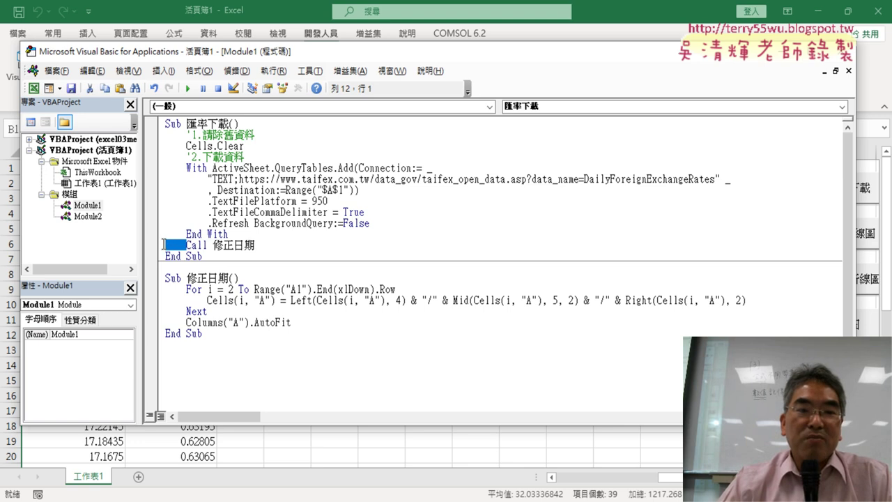
{"action": "key", "text": "Delete"}
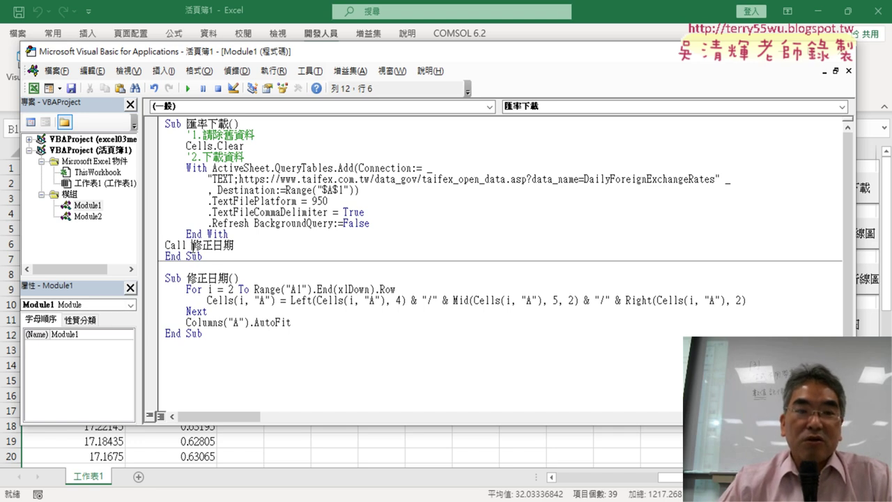
{"action": "left_click_drag", "start_coordinate": [191, 245], "coordinate": [186, 246]}
{"action": "left_click", "coordinate": [166, 245]}
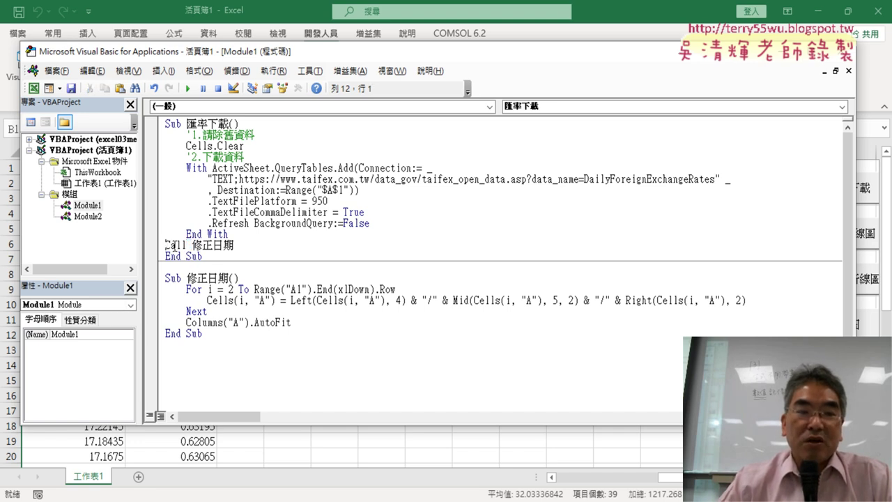
{"action": "key", "text": "Tab"}
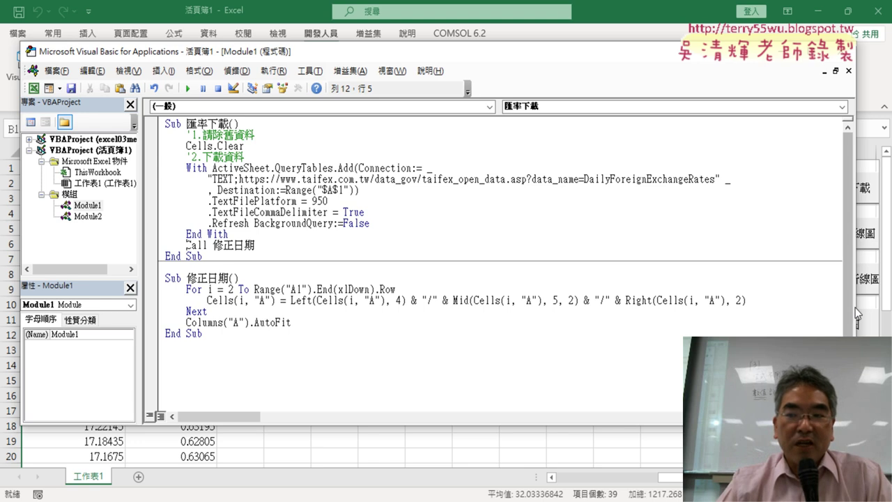
{"action": "left_click_drag", "start_coordinate": [852, 308], "coordinate": [786, 308]}
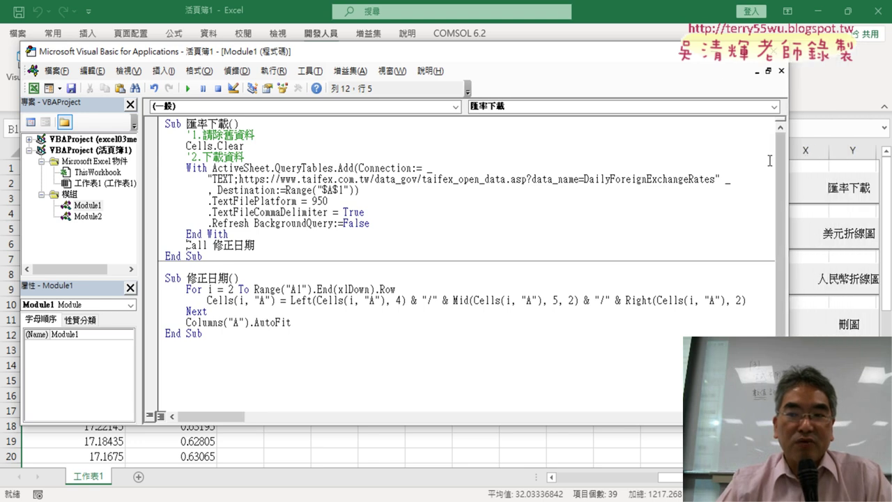
Back on the sheet, draw the 美元／新台幣 and 人民幣／新台幣 charts and scroll to view them
{"action": "key", "text": "alt+F11"}
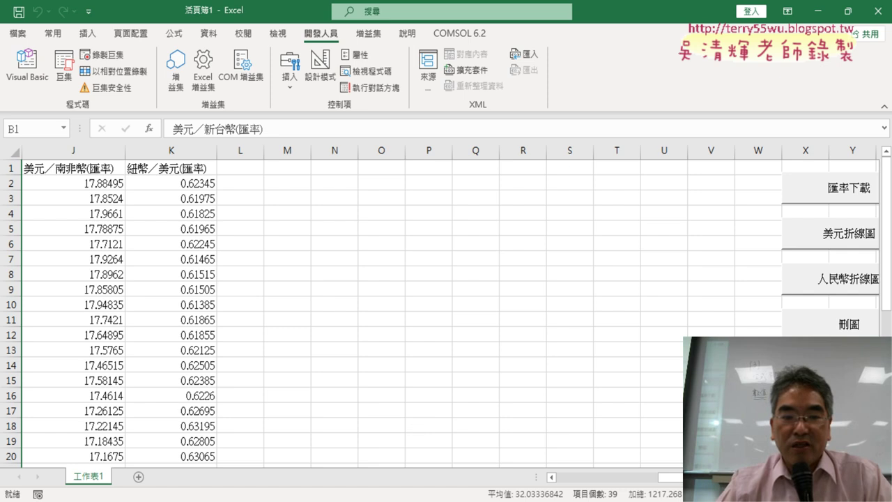
{"action": "left_click", "coordinate": [857, 252]}
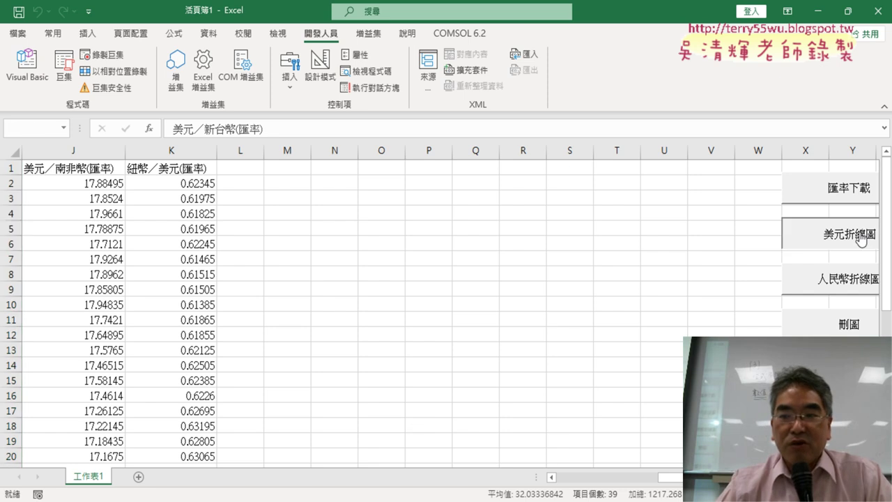
{"action": "left_click", "coordinate": [851, 279]}
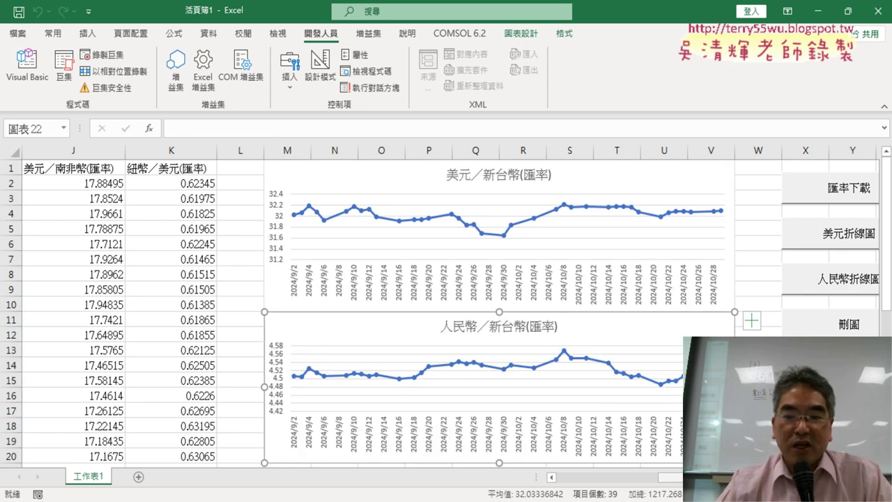
{"action": "left_click_drag", "start_coordinate": [669, 477], "coordinate": [592, 477]}
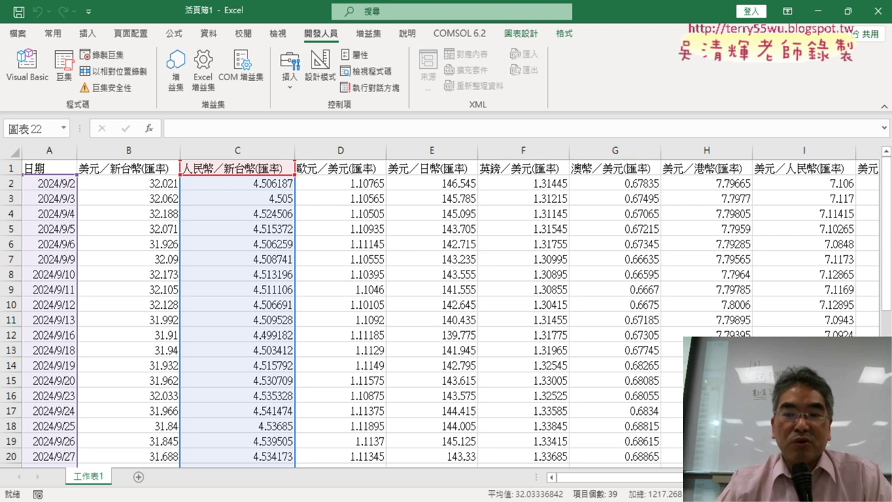
{"action": "left_click_drag", "start_coordinate": [599, 477], "coordinate": [697, 477]}
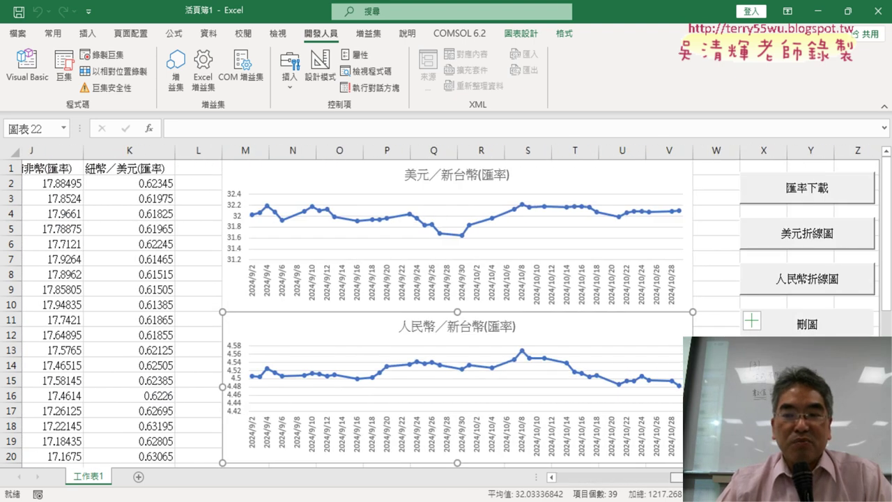
Clear charts with 刪圖, generate all ten with 全部折線圖, then delete them again with 刪圖
{"action": "scroll", "coordinate": [739, 330], "scroll_direction": "down", "scroll_amount": 2}
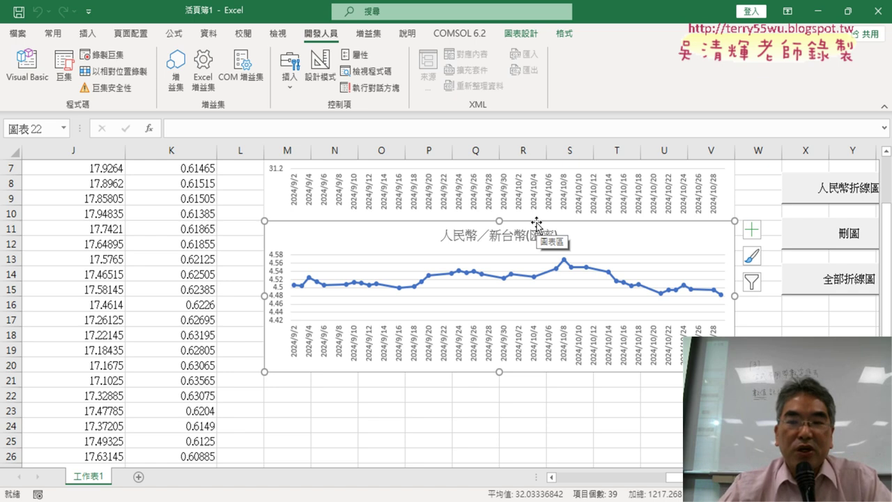
{"action": "left_click", "coordinate": [852, 239]}
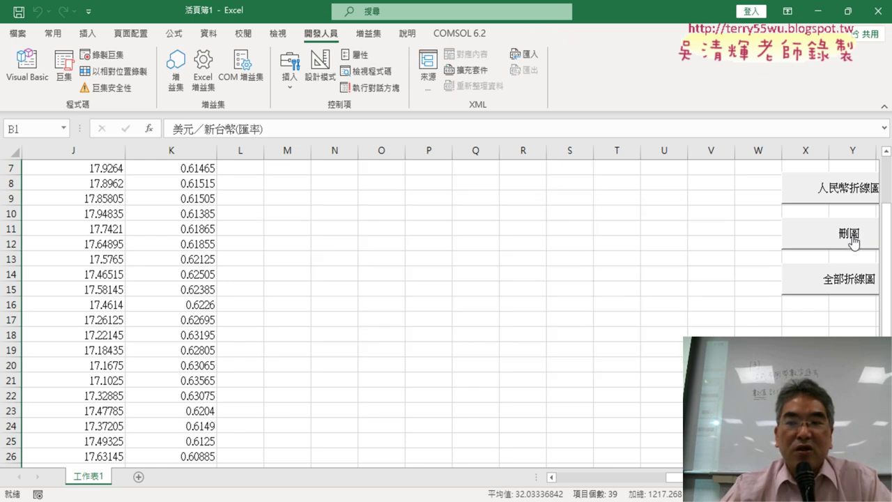
{"action": "left_click", "coordinate": [848, 282]}
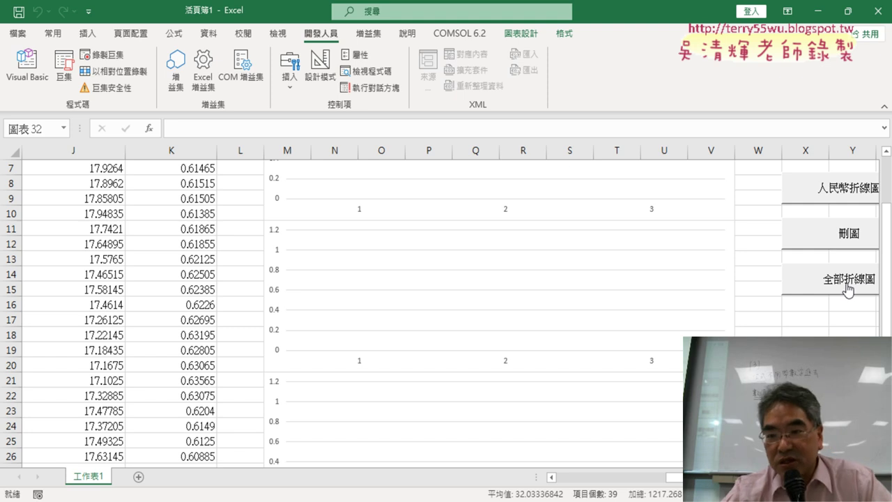
{"action": "scroll", "coordinate": [758, 278], "scroll_direction": "up", "scroll_amount": 2}
{"action": "left_click", "coordinate": [849, 324]}
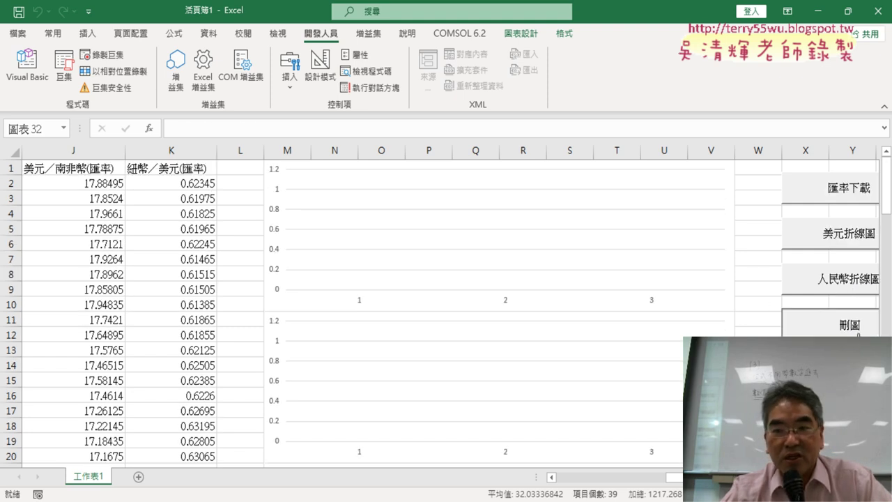
{"action": "left_click", "coordinate": [26, 66]}
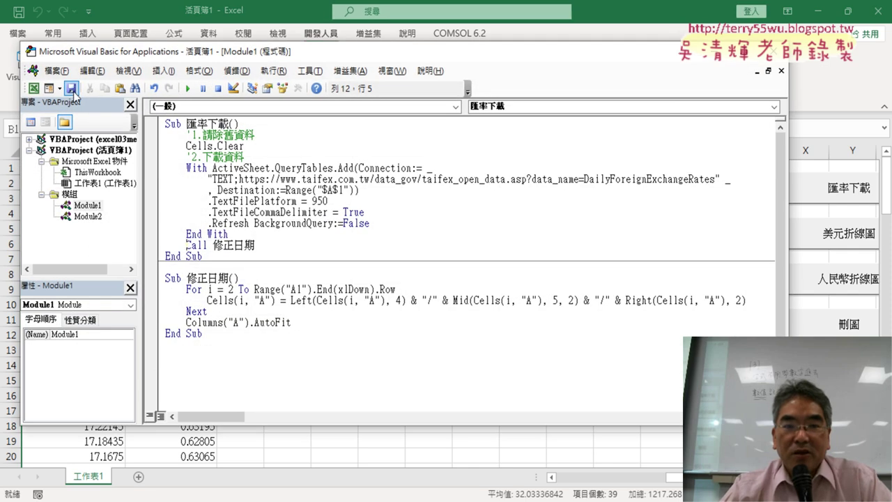
{"action": "double_click", "coordinate": [99, 221]}
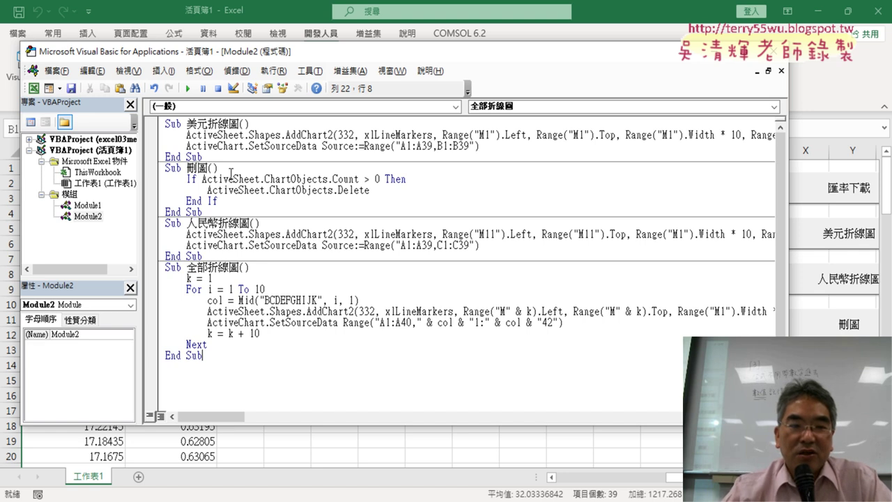
{"action": "double_click", "coordinate": [89, 207]}
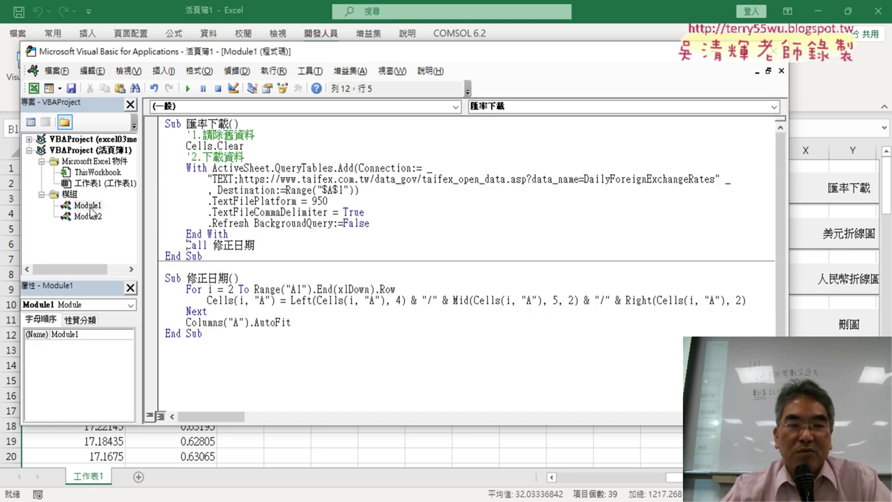
{"action": "double_click", "coordinate": [89, 216]}
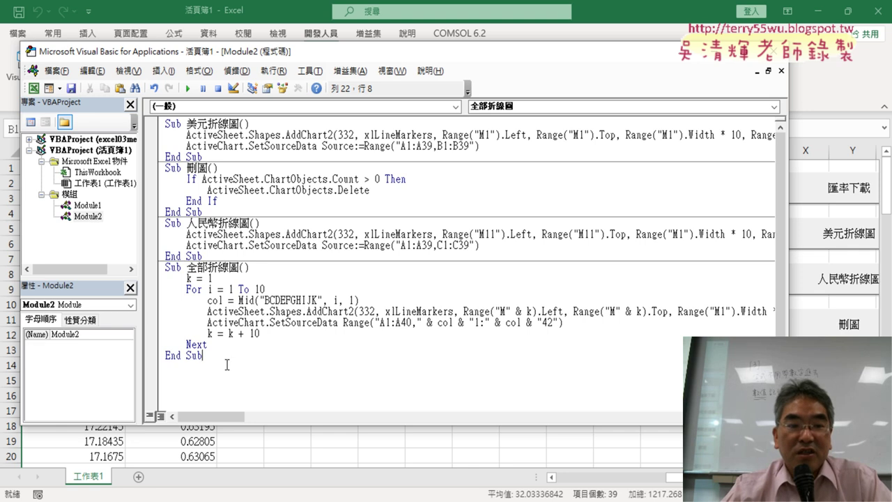
{"action": "left_click_drag", "start_coordinate": [226, 364], "coordinate": [168, 132]}
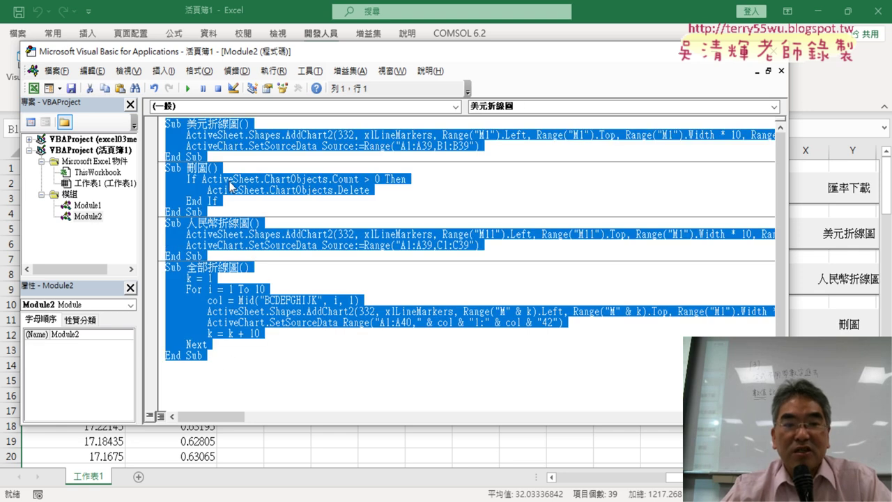
{"action": "double_click", "coordinate": [89, 206]}
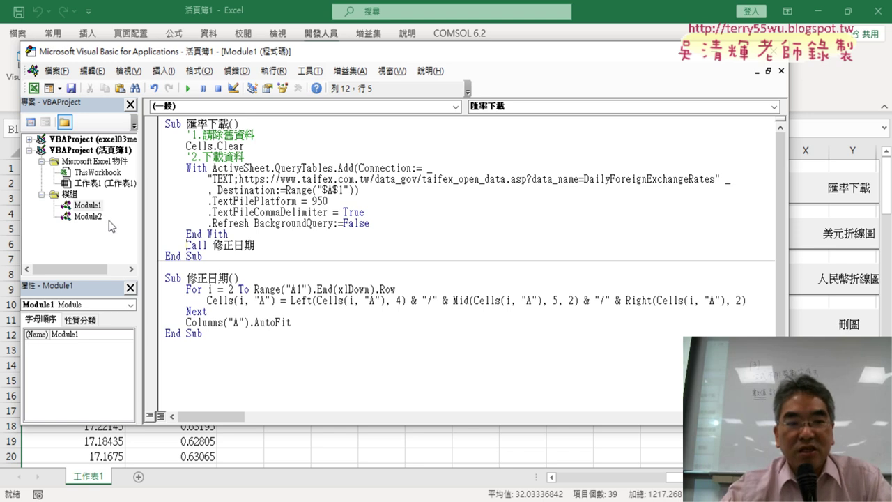
{"action": "double_click", "coordinate": [98, 217]}
{"action": "left_click", "coordinate": [232, 146]}
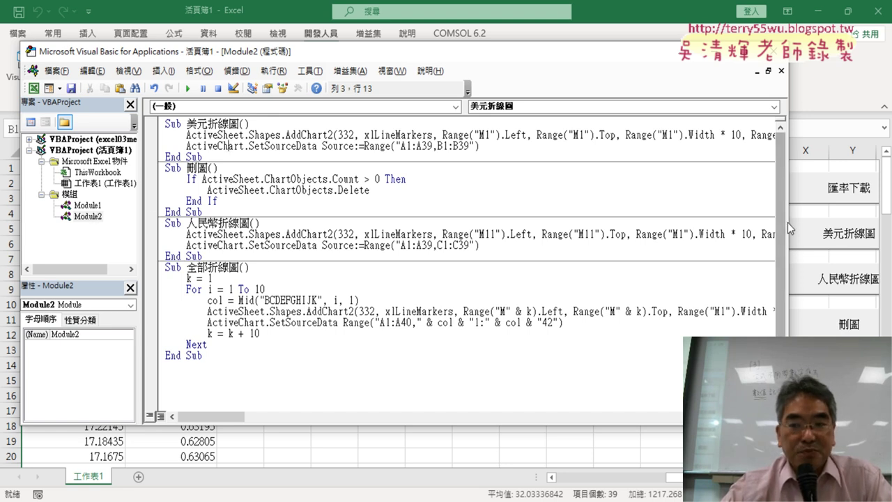
{"action": "left_click_drag", "start_coordinate": [787, 222], "coordinate": [874, 215]}
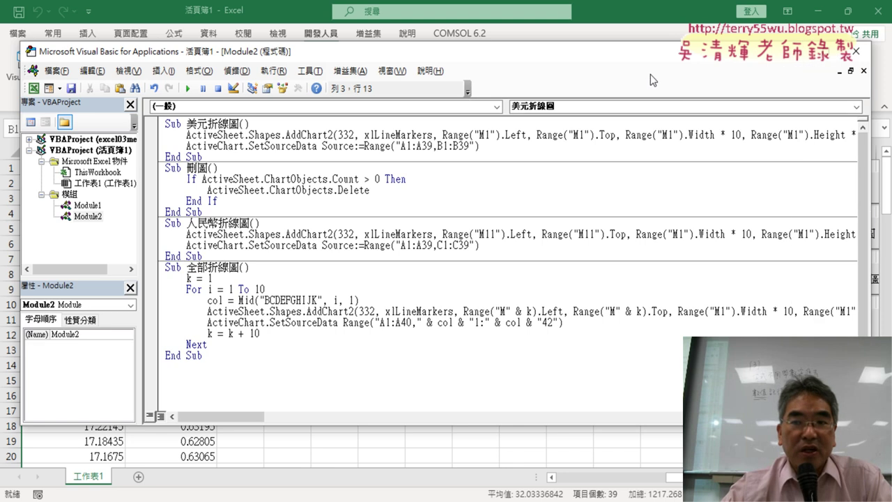
{"action": "left_click_drag", "start_coordinate": [648, 55], "coordinate": [553, 43]}
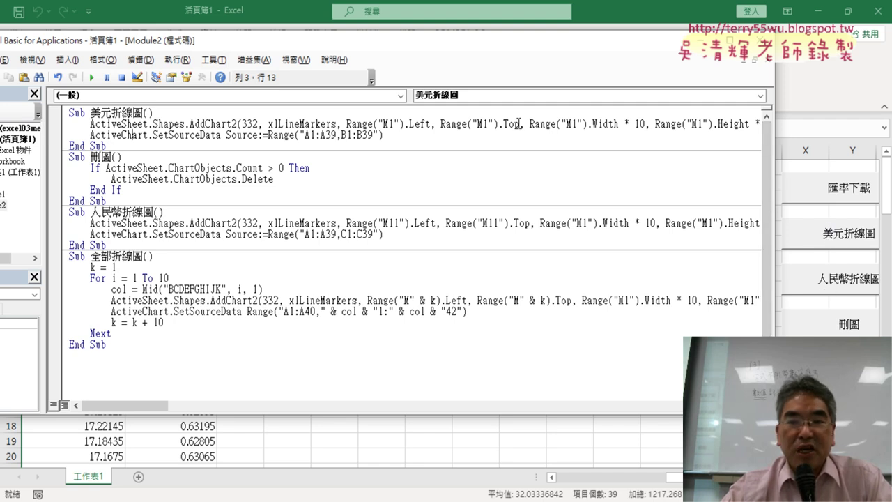
{"action": "left_click", "coordinate": [707, 38]}
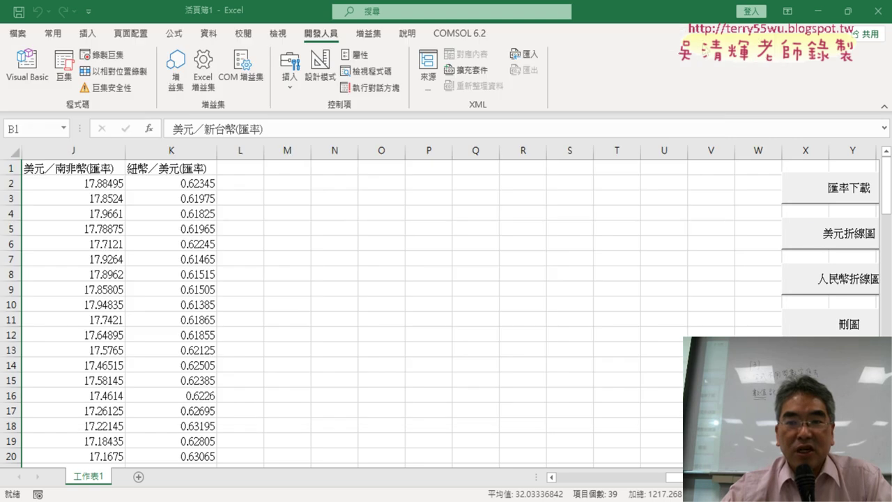
{"action": "left_click", "coordinate": [822, 233]}
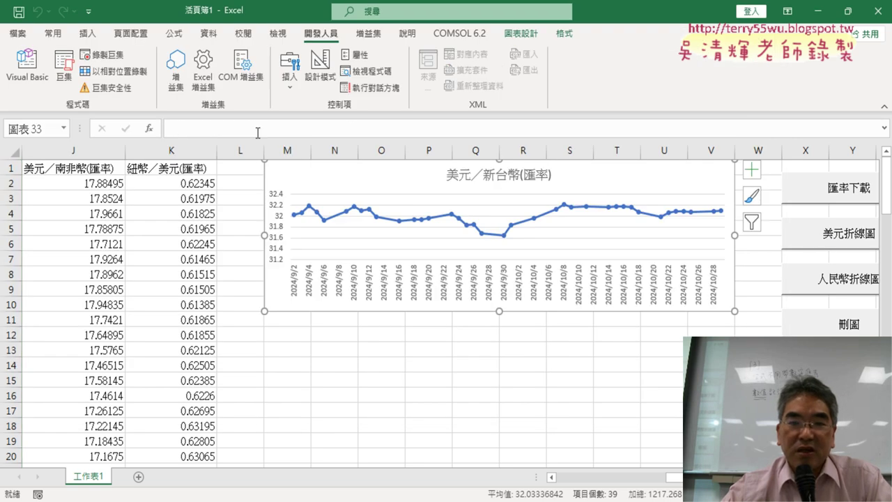
{"action": "left_click", "coordinate": [829, 285]}
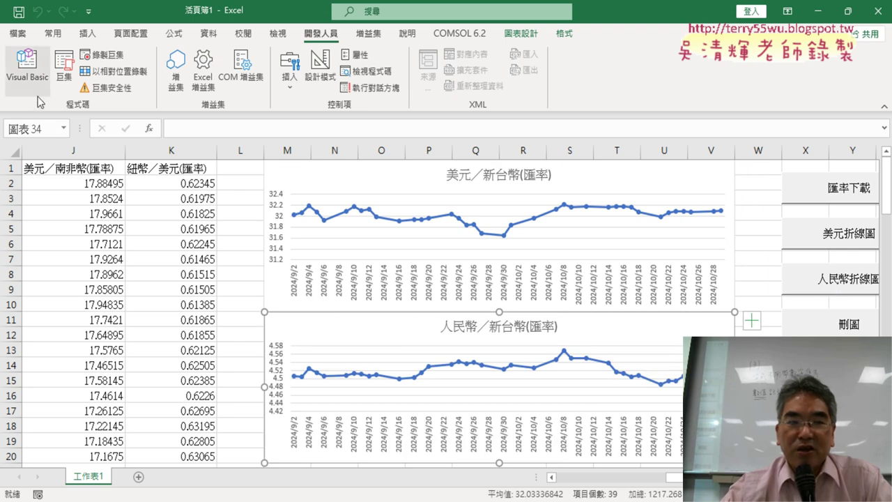
{"action": "left_click", "coordinate": [31, 76]}
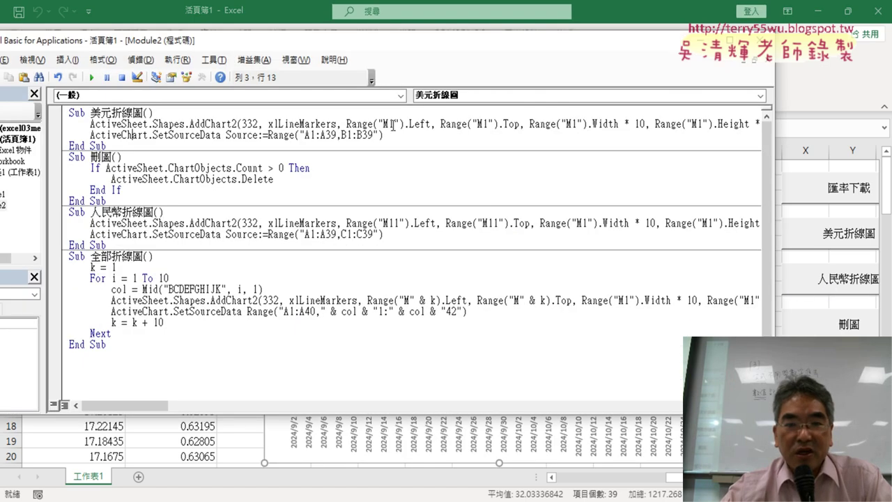
{"action": "left_click_drag", "start_coordinate": [399, 223], "coordinate": [394, 224]}
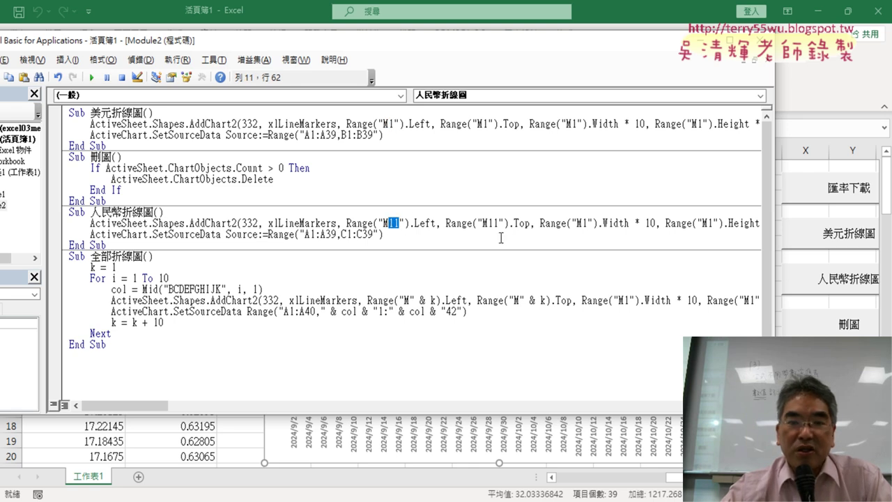
{"action": "left_click_drag", "start_coordinate": [395, 123], "coordinate": [389, 124]}
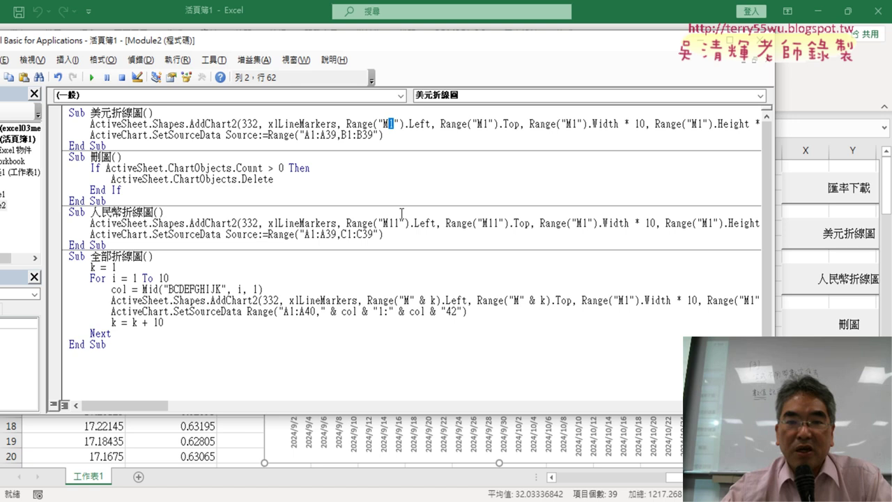
{"action": "left_click_drag", "start_coordinate": [397, 224], "coordinate": [392, 224]}
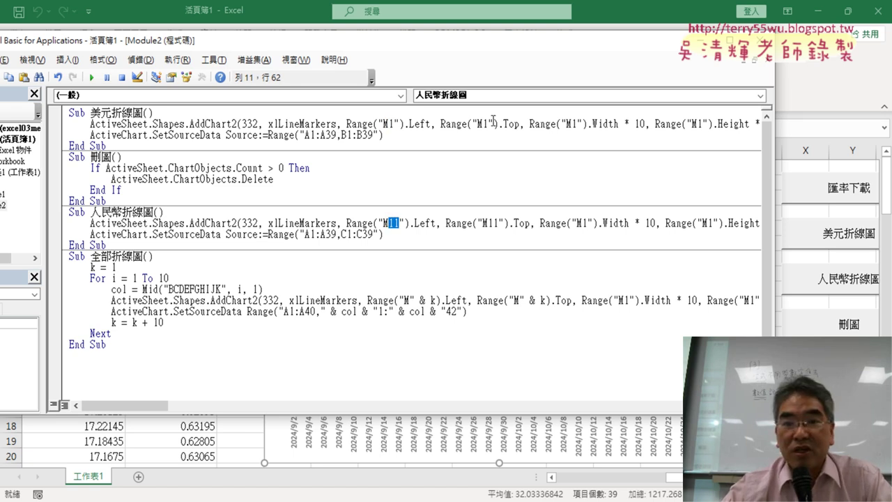
{"action": "left_click_drag", "start_coordinate": [487, 123], "coordinate": [482, 124]}
{"action": "left_click_drag", "start_coordinate": [499, 223], "coordinate": [487, 223]}
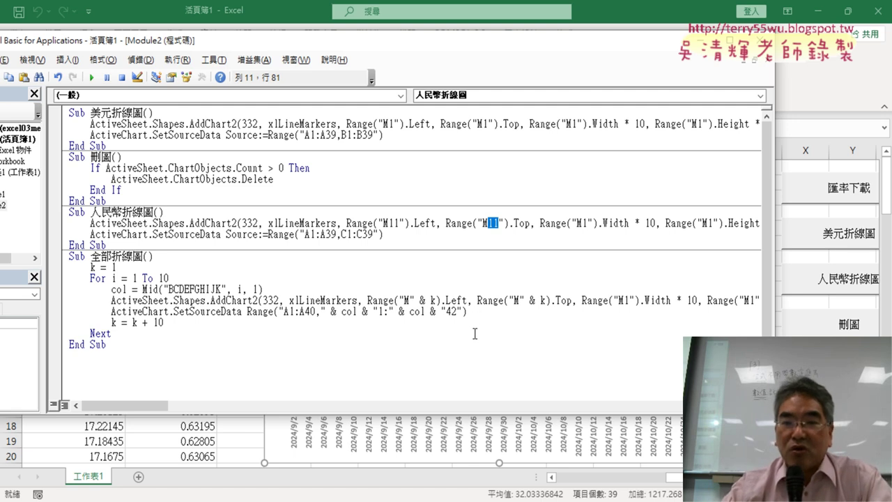
{"action": "key", "text": "alt+F11"}
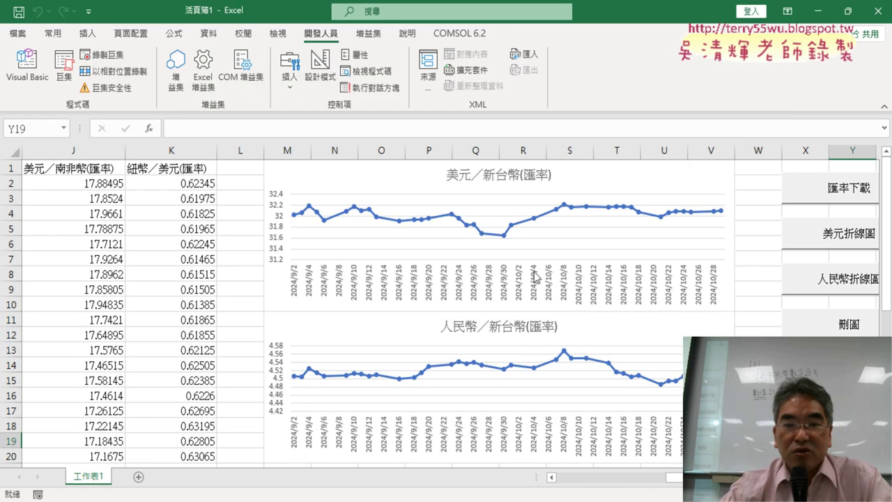
{"action": "scroll", "coordinate": [290, 341], "scroll_direction": "down", "scroll_amount": 3}
{"action": "left_click", "coordinate": [292, 338]}
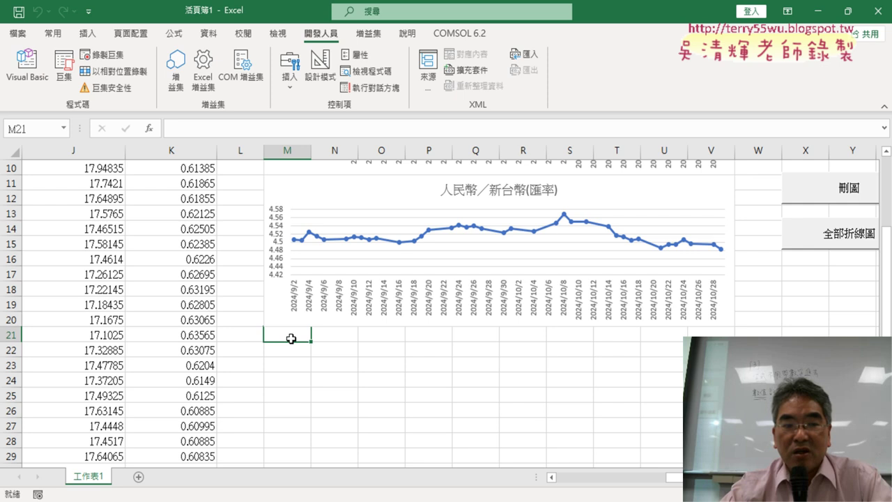
{"action": "scroll", "coordinate": [291, 338], "scroll_direction": "down", "scroll_amount": 3}
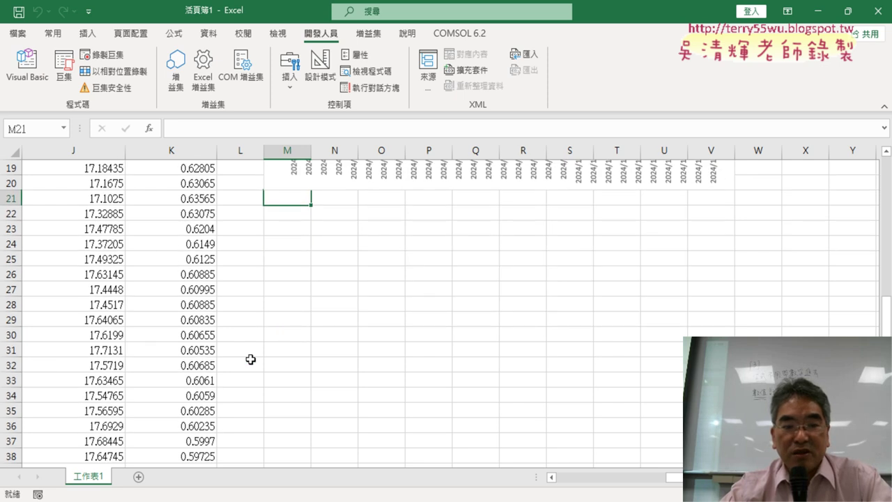
{"action": "left_click", "coordinate": [291, 352]}
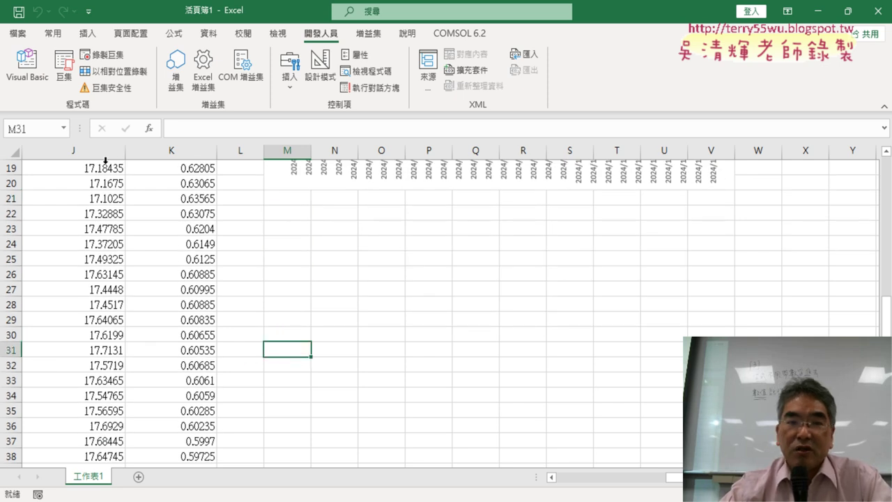
{"action": "left_click", "coordinate": [27, 67]}
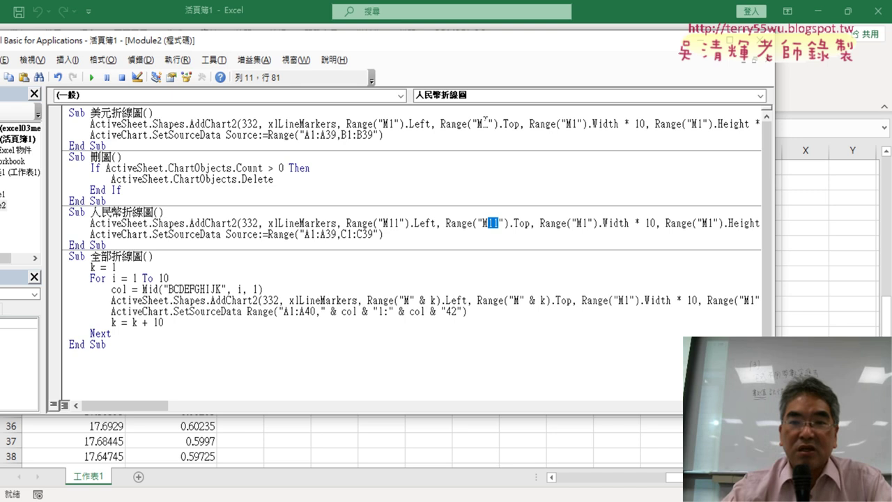
{"action": "left_click", "coordinate": [483, 123]}
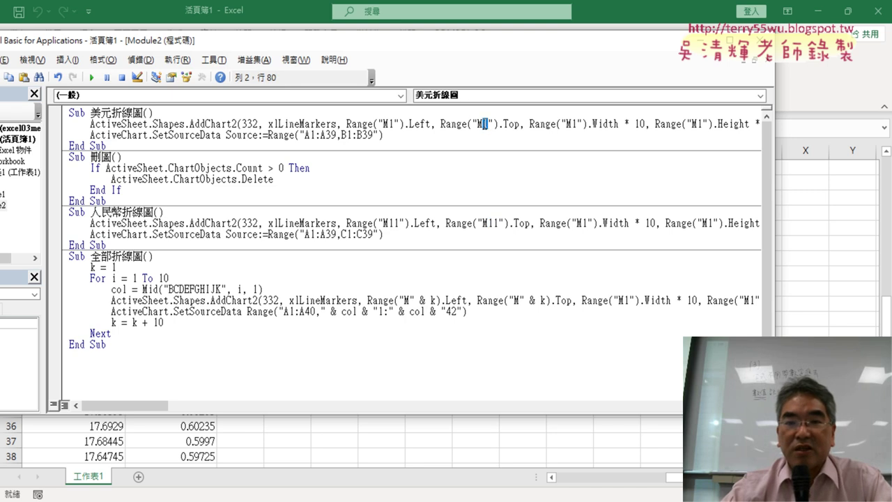
{"action": "double_click", "coordinate": [495, 224]}
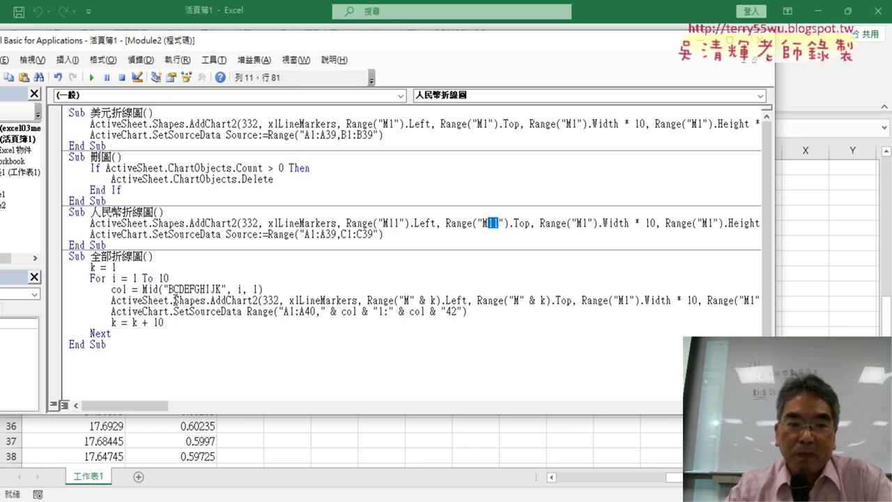
Clear 全部折線圖's old body and copy in the dollar chart's AddChart2 and SetSourceData lines
{"action": "left_click_drag", "start_coordinate": [123, 345], "coordinate": [67, 266]}
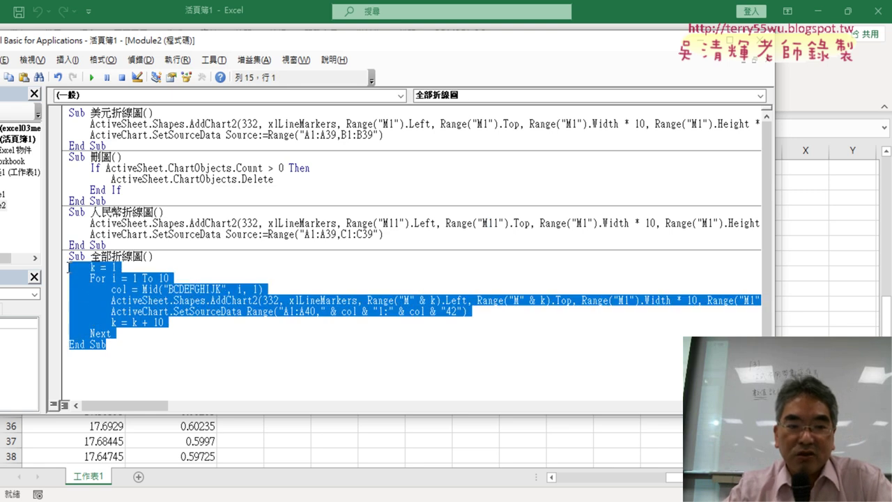
{"action": "key", "text": "Delete"}
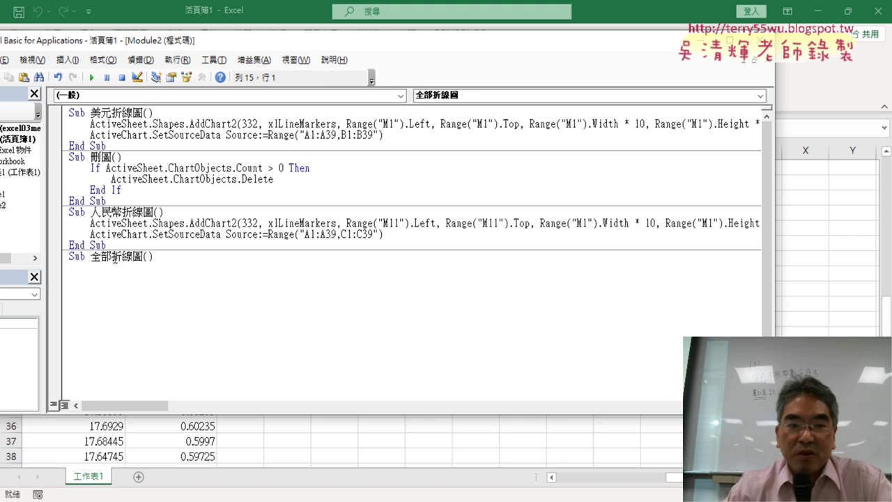
{"action": "left_click_drag", "start_coordinate": [144, 256], "coordinate": [170, 256]}
{"action": "key", "text": "Delete"}
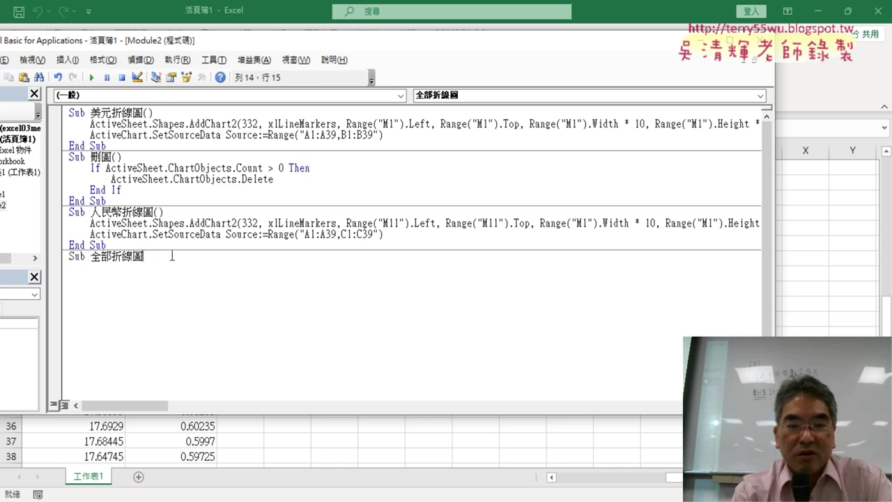
{"action": "key", "text": "Return"}
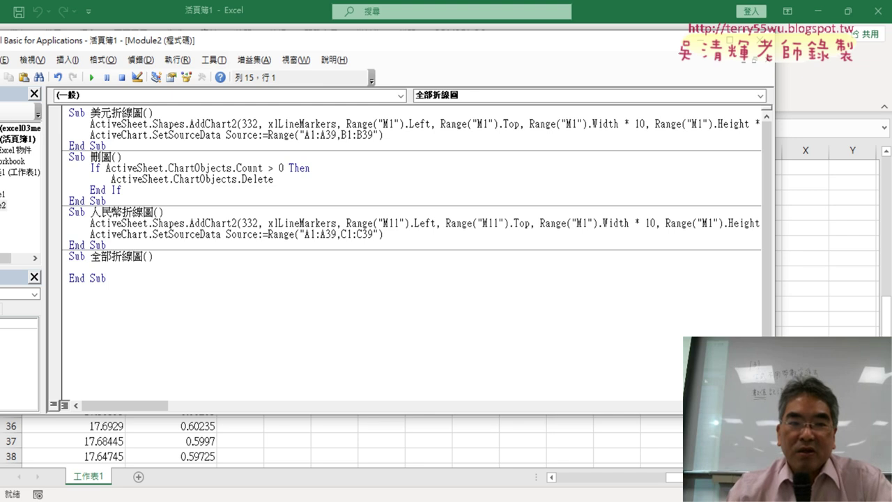
{"action": "mouse_move", "coordinate": [384, 135]}
{"action": "left_mouse_down"}
{"action": "mouse_move", "coordinate": [67, 122]}
{"action": "mouse_move", "coordinate": [70, 268]}
{"action": "left_mouse_up"}
{"action": "left_click", "coordinate": [204, 257]}
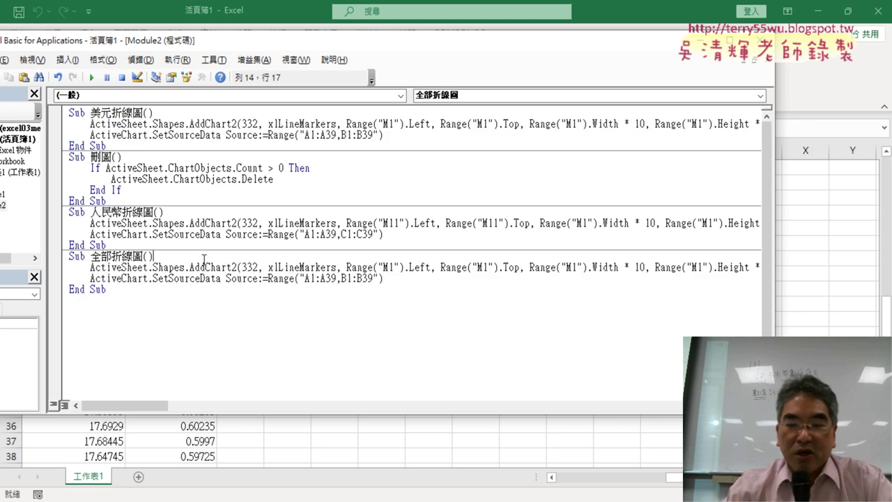
Add an indented For i = 1 To 10 … Next loop to the 全部折線圖 macro
{"action": "key", "text": "Return"}
{"action": "key", "text": "Tab"}
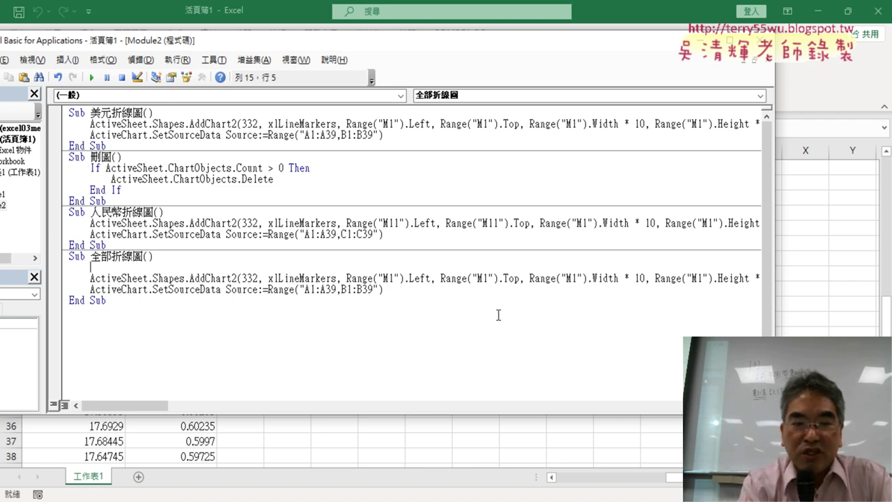
{"action": "type", "text": "for"}
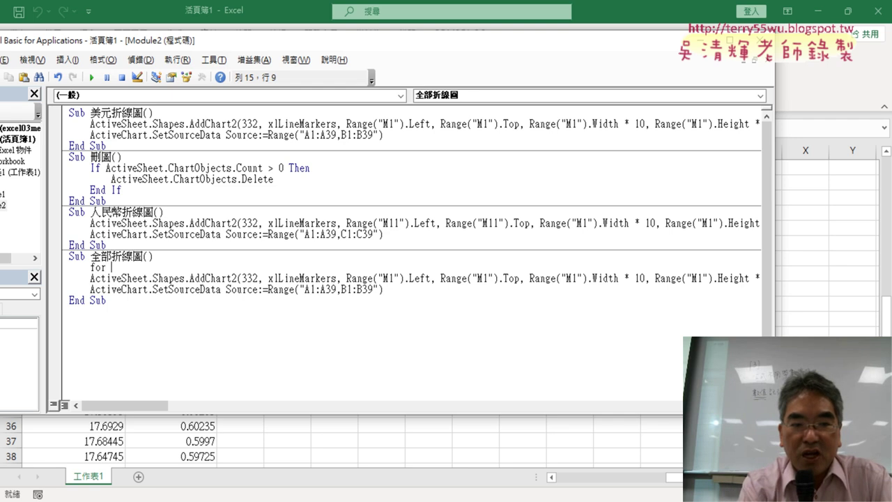
{"action": "type", "text": "i"}
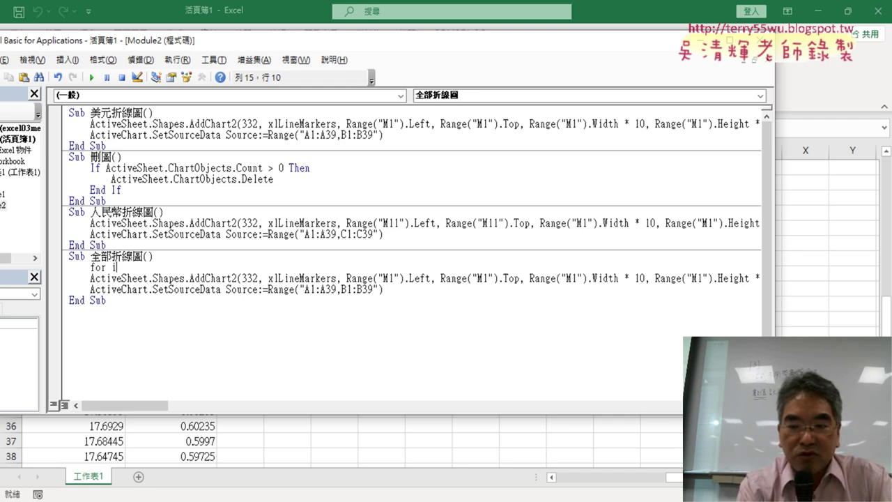
{"action": "type", "text": "=1 to"}
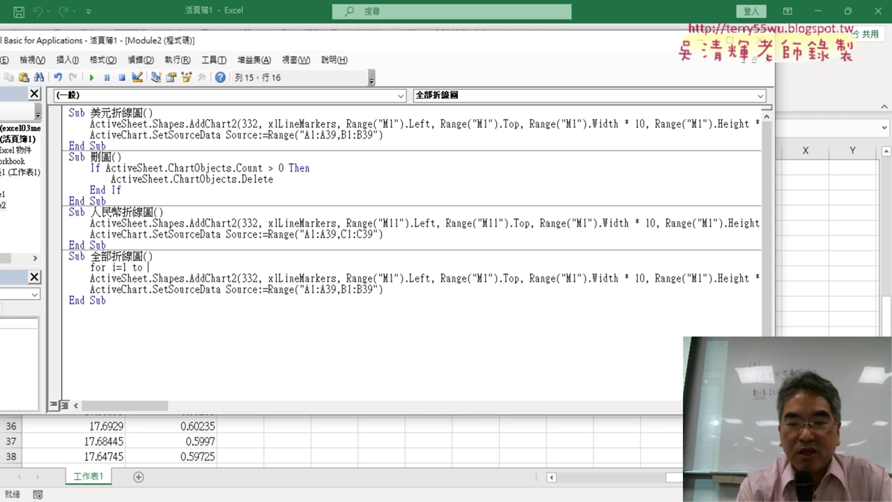
{"action": "type", "text": " 10"}
{"action": "key", "text": "Return"}
{"action": "key", "text": "Return"}
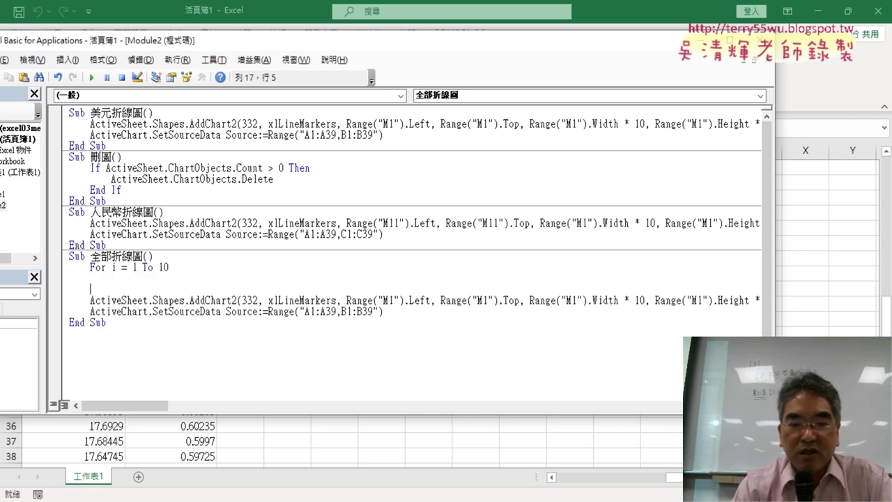
{"action": "type", "text": "next"}
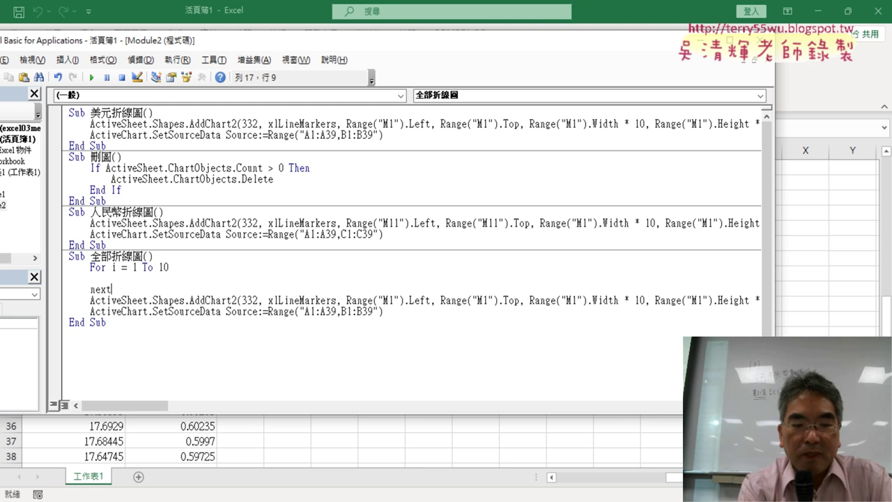
{"action": "left_click", "coordinate": [236, 266]}
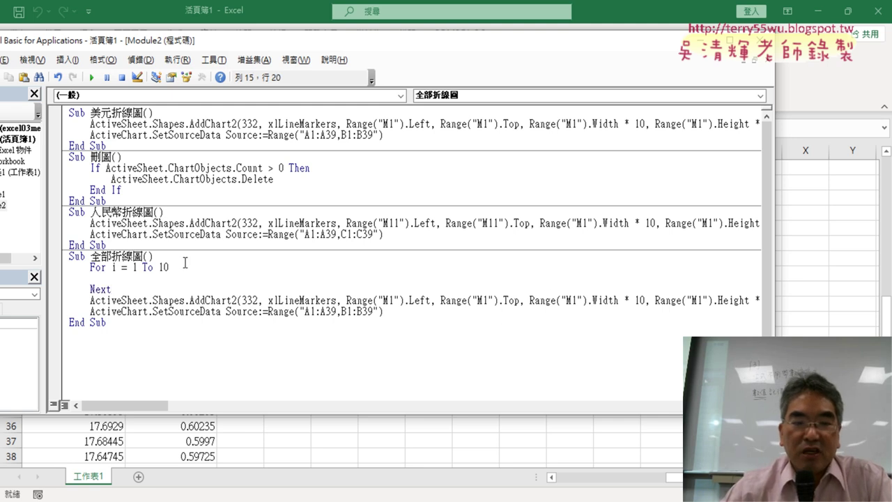
{"action": "left_click_drag", "start_coordinate": [186, 263], "coordinate": [114, 268]}
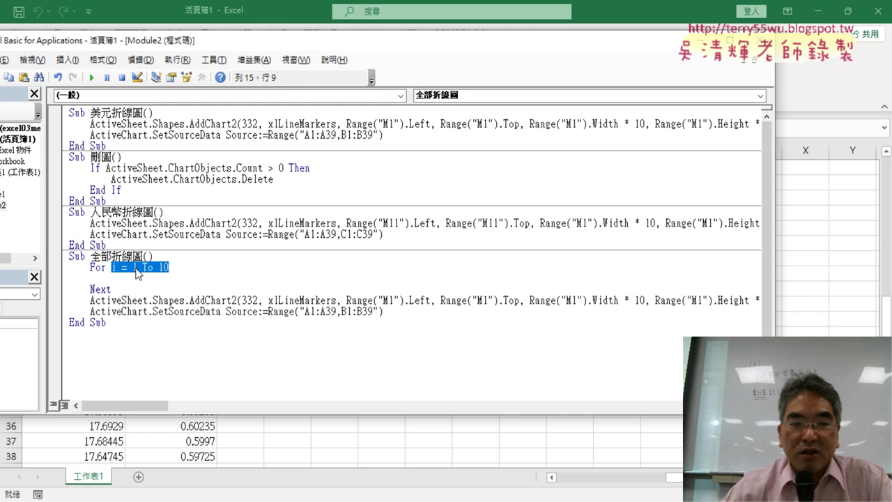
{"action": "left_click", "coordinate": [137, 271]}
{"action": "double_click", "coordinate": [115, 267]}
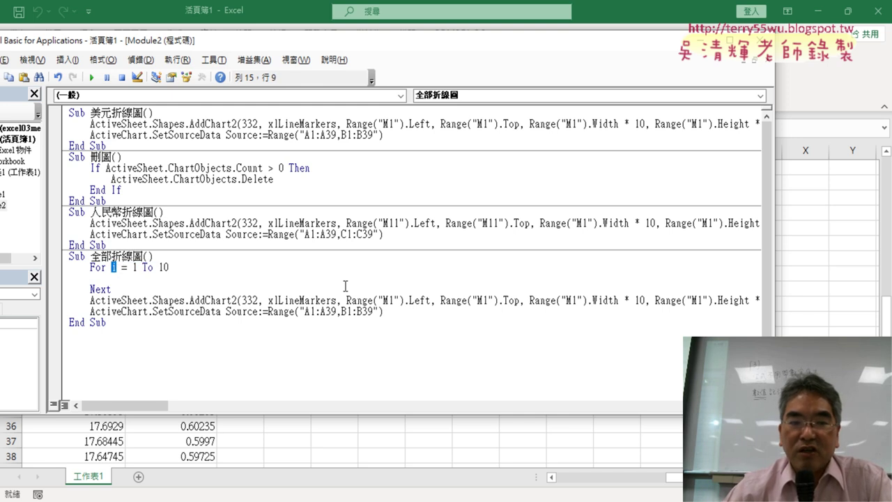
Move the two drawing lines inside the loop, indent them, and remove the blank line before End Sub
{"action": "left_click", "coordinate": [200, 282]}
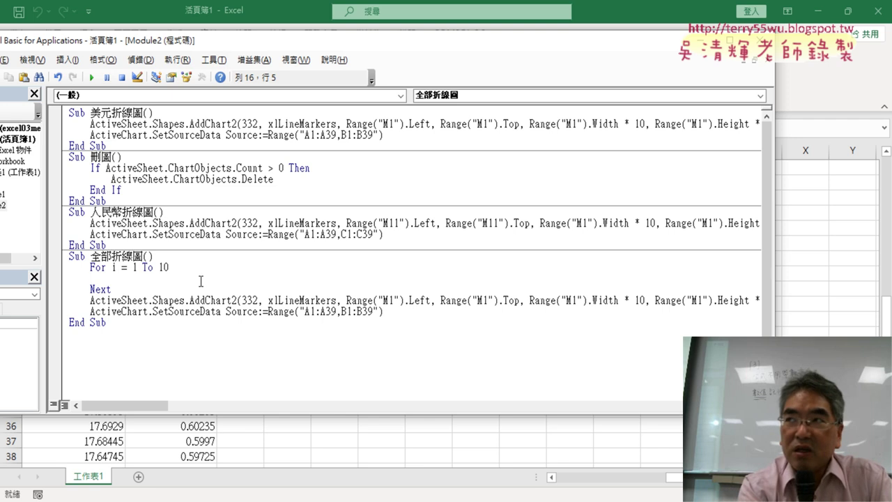
{"action": "key", "text": "Tab"}
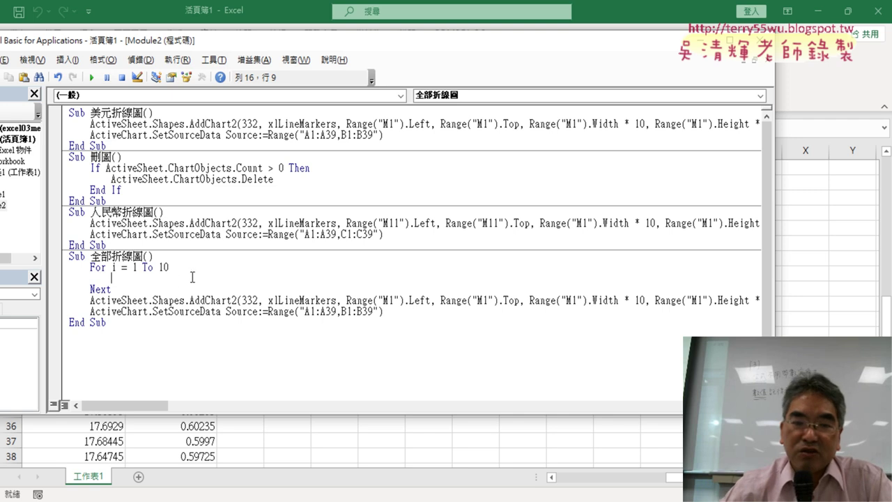
{"action": "mouse_move", "coordinate": [385, 313]}
{"action": "left_mouse_down"}
{"action": "mouse_move", "coordinate": [70, 298]}
{"action": "mouse_move", "coordinate": [90, 278]}
{"action": "left_mouse_up"}
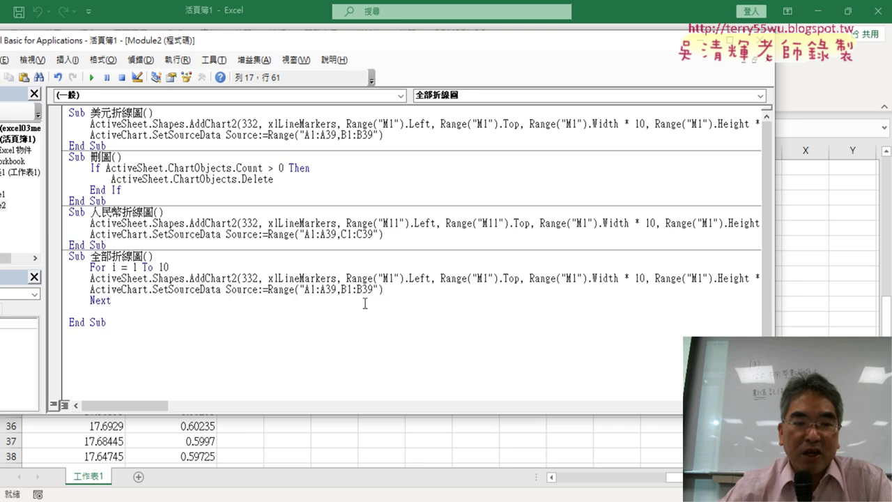
{"action": "left_click_drag", "start_coordinate": [383, 289], "coordinate": [70, 278]}
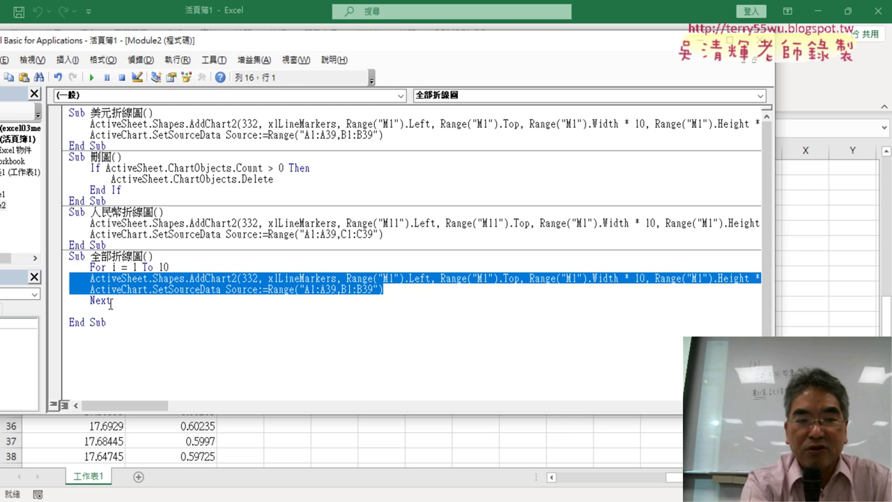
{"action": "key", "text": "Tab"}
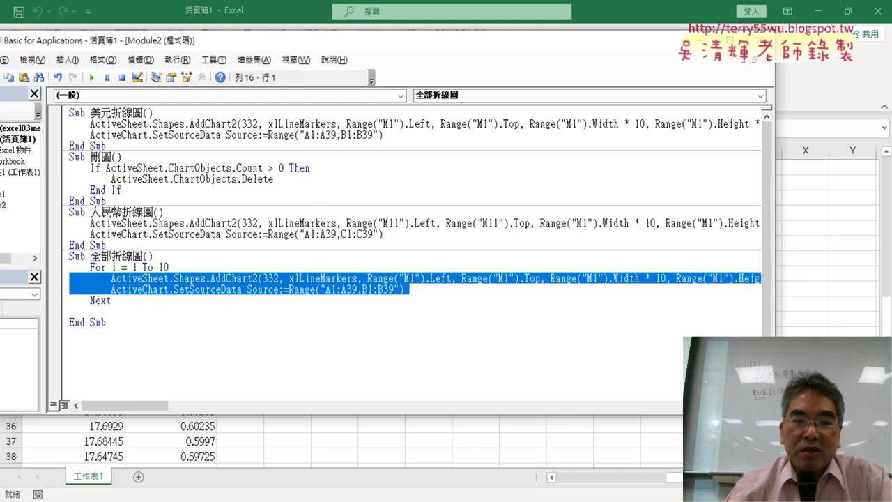
{"action": "left_click", "coordinate": [113, 300]}
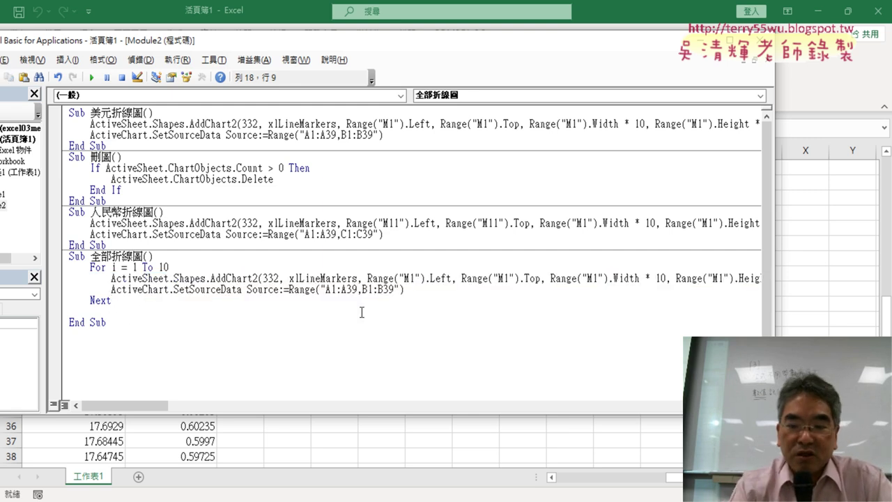
{"action": "key", "text": "Delete"}
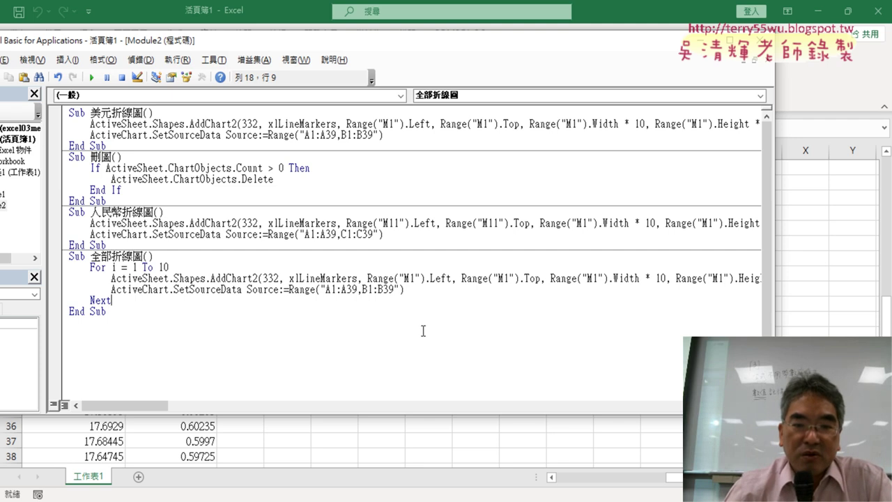
{"action": "left_click_drag", "start_coordinate": [409, 278], "coordinate": [416, 278]}
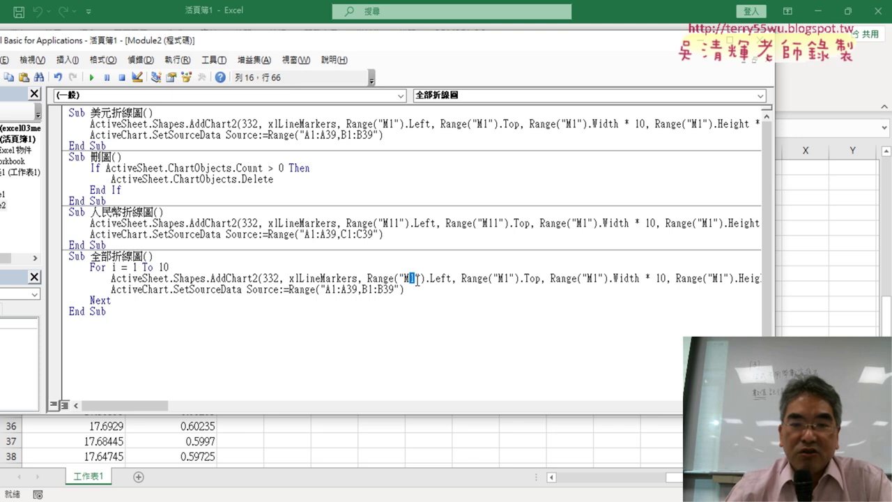
Insert an indented k = 1 line before the For loop
{"action": "left_click", "coordinate": [253, 257]}
{"action": "key", "text": "Return"}
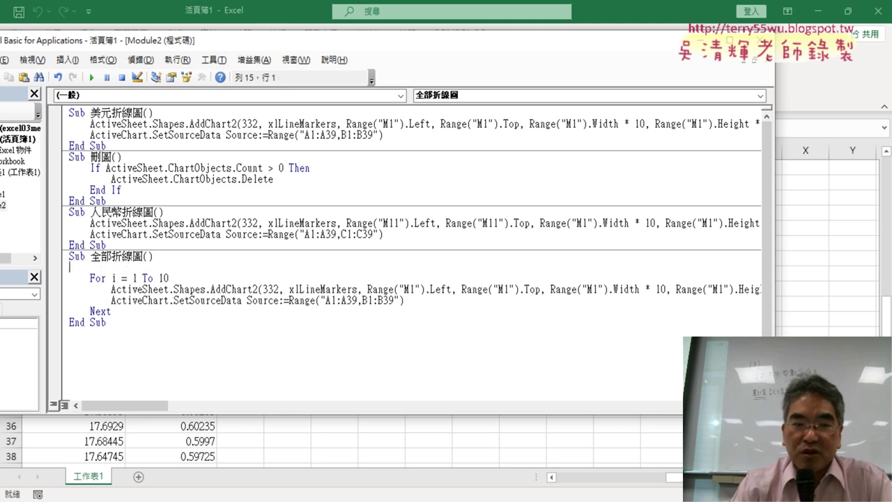
{"action": "key", "text": "Tab"}
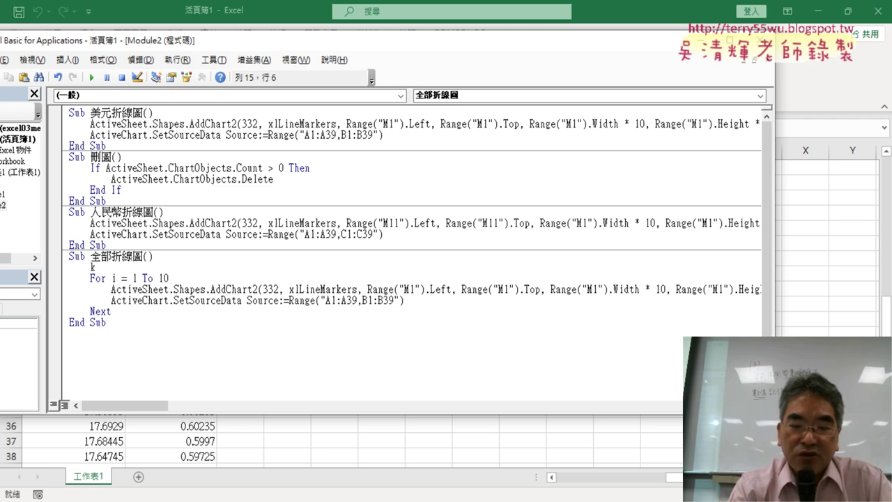
{"action": "type", "text": "=1"}
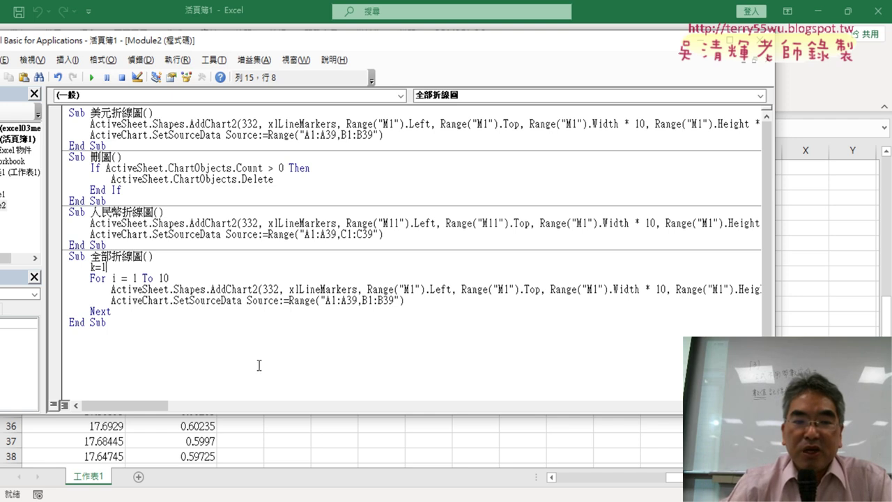
Add k = k + 10 after the SetSourceData line, just above Next
{"action": "left_click_drag", "start_coordinate": [102, 313], "coordinate": [109, 313]}
{"action": "left_click", "coordinate": [417, 301]}
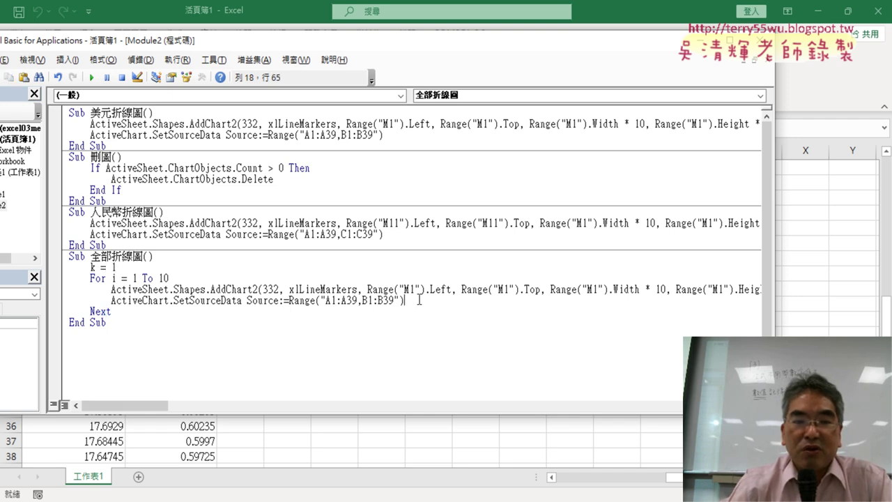
{"action": "key", "text": "Return"}
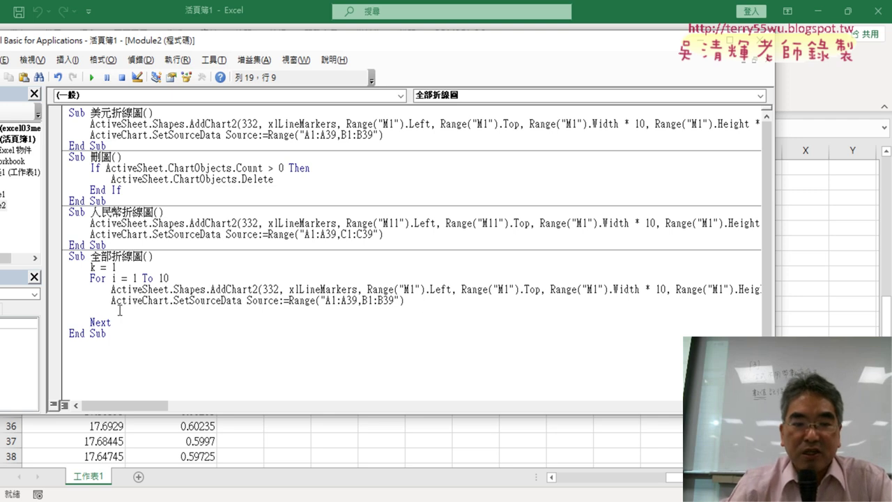
{"action": "type", "text": "k"}
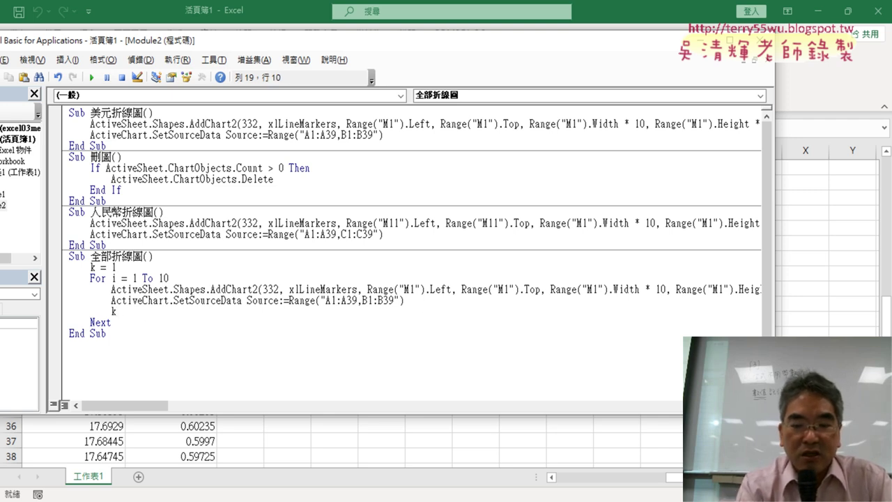
{"action": "type", "text": "=k+"}
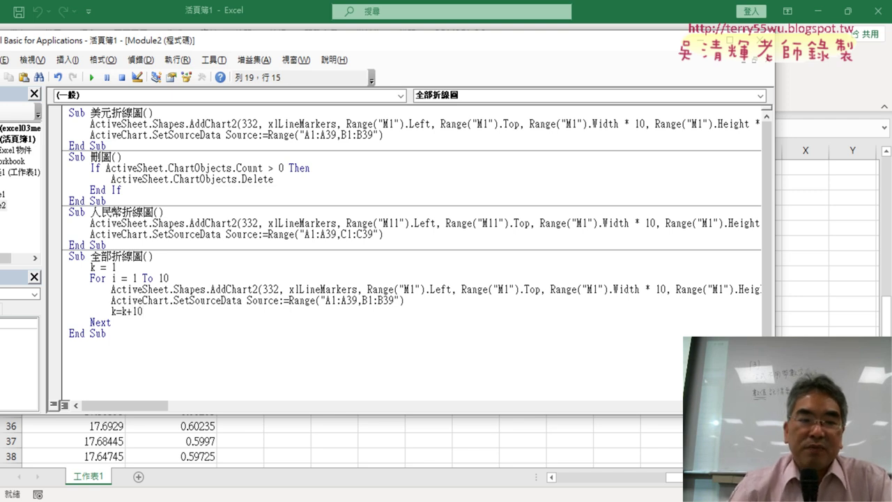
{"action": "type", "text": "10"}
{"action": "key", "text": "ctrl+End"}
Review the k = 1 start, the k + 10 increment, and the M1 chart position
{"action": "left_click_drag", "start_coordinate": [116, 268], "coordinate": [90, 268]}
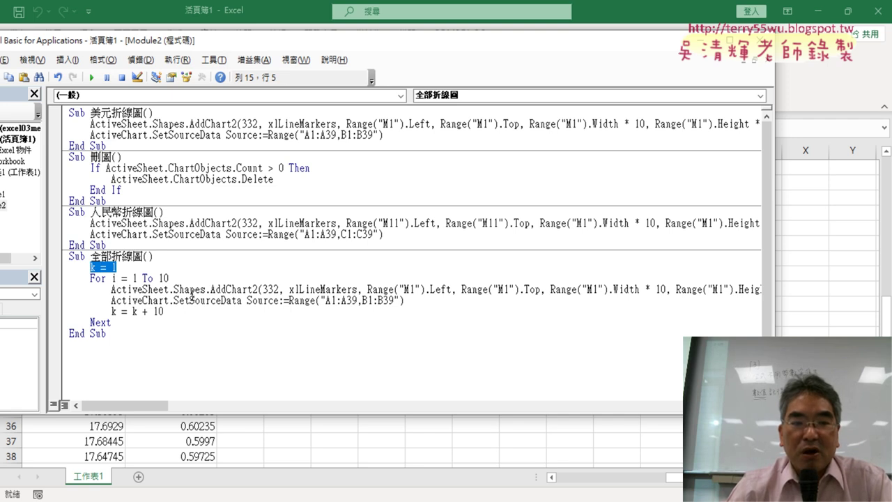
{"action": "left_click_drag", "start_coordinate": [164, 312], "coordinate": [132, 311]}
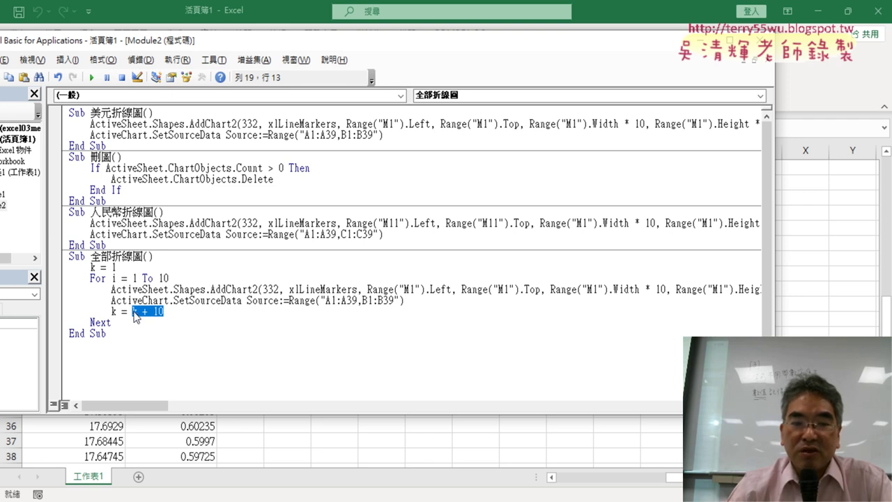
{"action": "left_click", "coordinate": [132, 311]}
{"action": "double_click", "coordinate": [116, 311]}
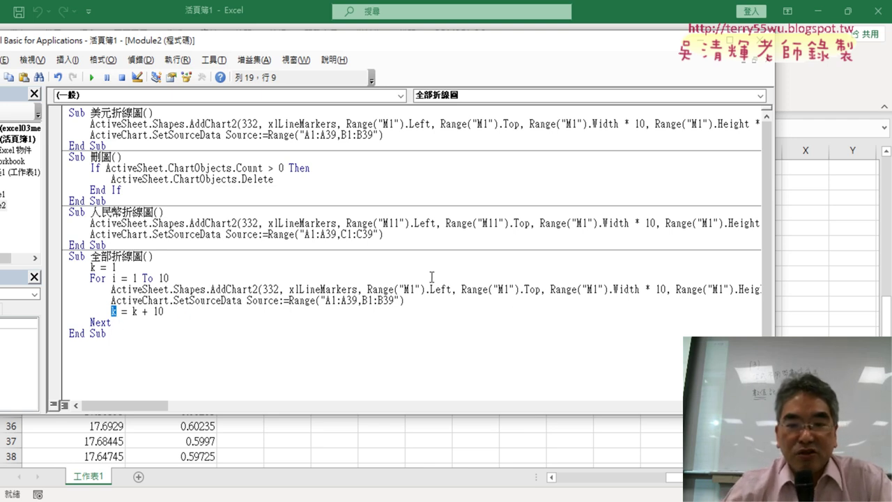
{"action": "left_click_drag", "start_coordinate": [416, 288], "coordinate": [410, 288]}
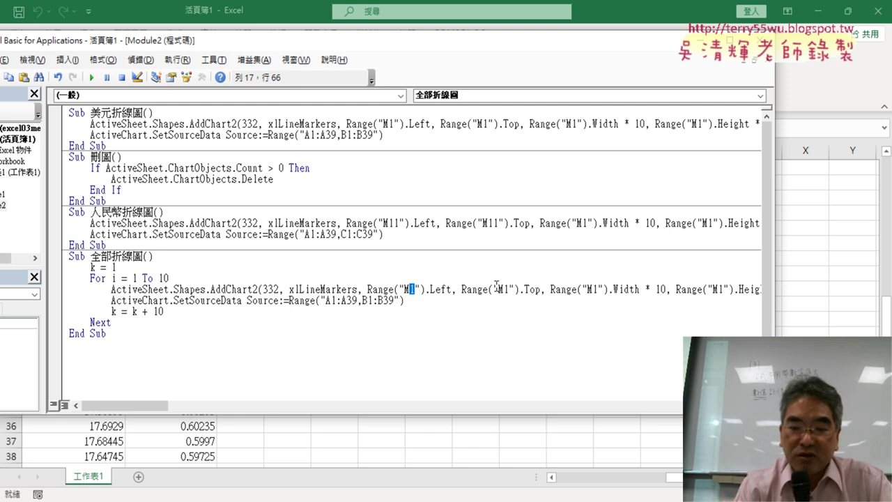
Change the chart's .Left position from Range("M1") to Range("M" & k)
{"action": "type", "text": "k"}
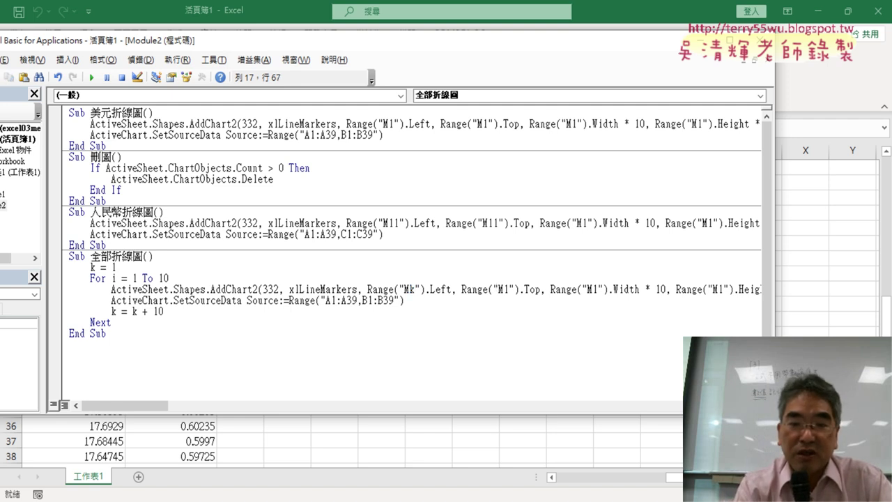
{"action": "key", "text": "BackSpace"}
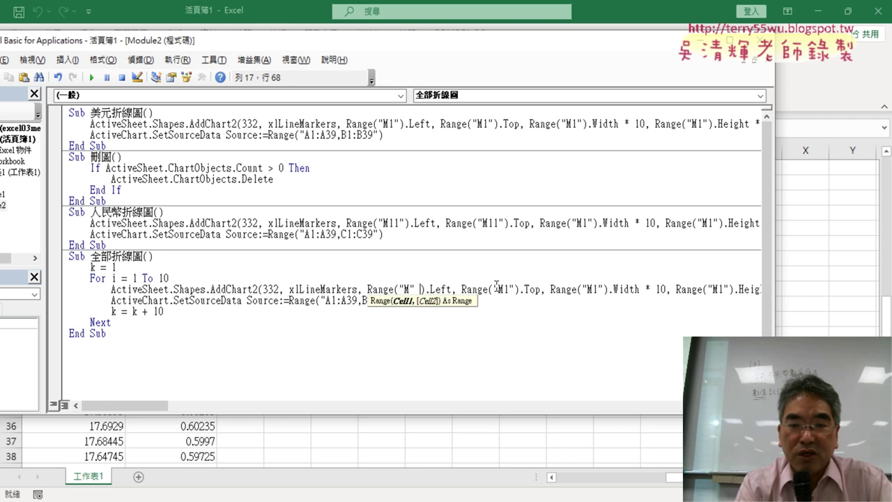
{"action": "type", "text": "&"}
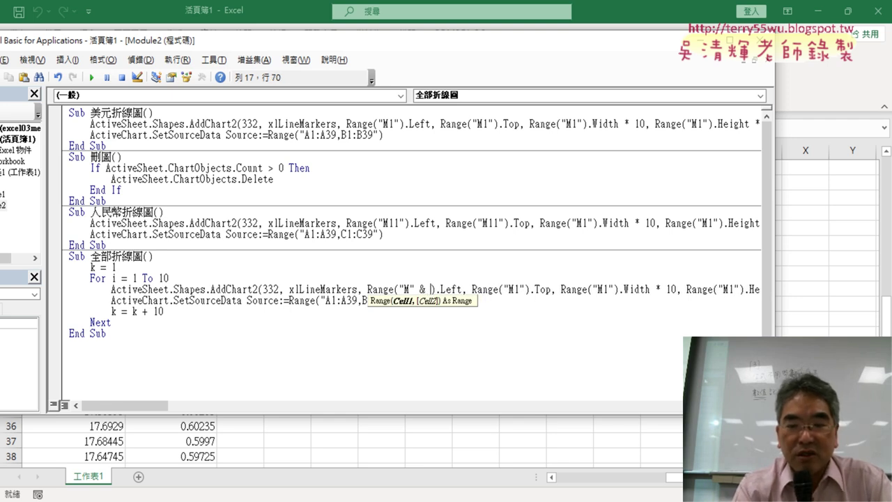
{"action": "type", "text": " k"}
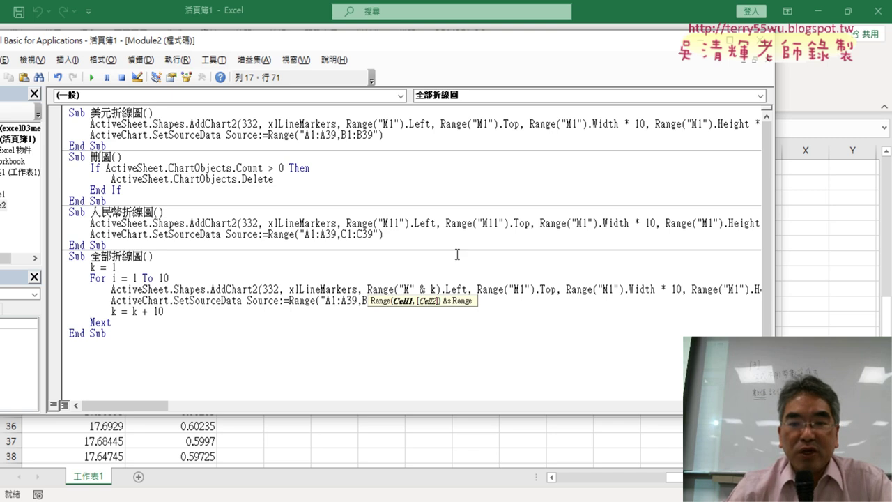
{"action": "left_click_drag", "start_coordinate": [437, 289], "coordinate": [419, 288]}
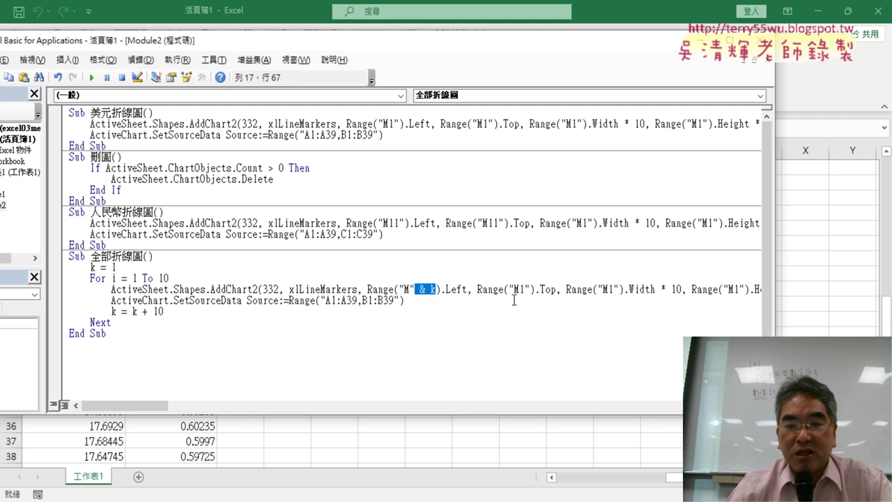
Change .Top to Range("M" & k) as well, then shrink the editor window to show the sheet
{"action": "left_click_drag", "start_coordinate": [525, 290], "coordinate": [519, 290]}
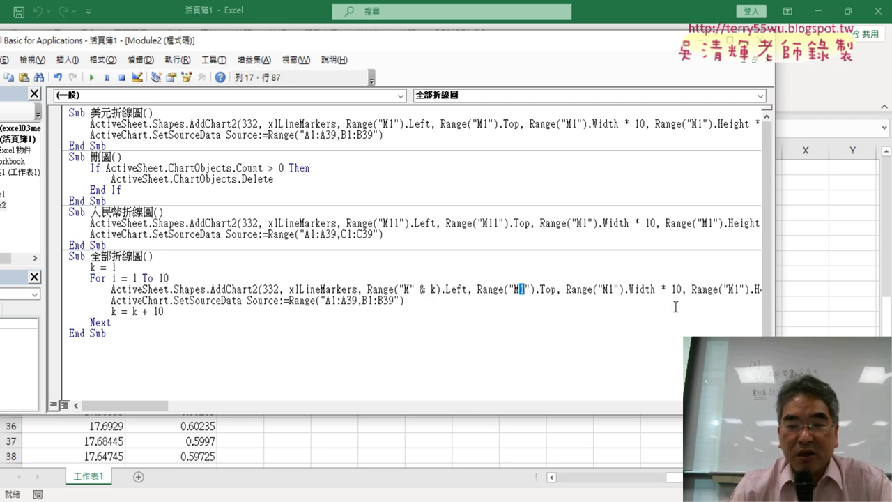
{"action": "key", "text": "Delete"}
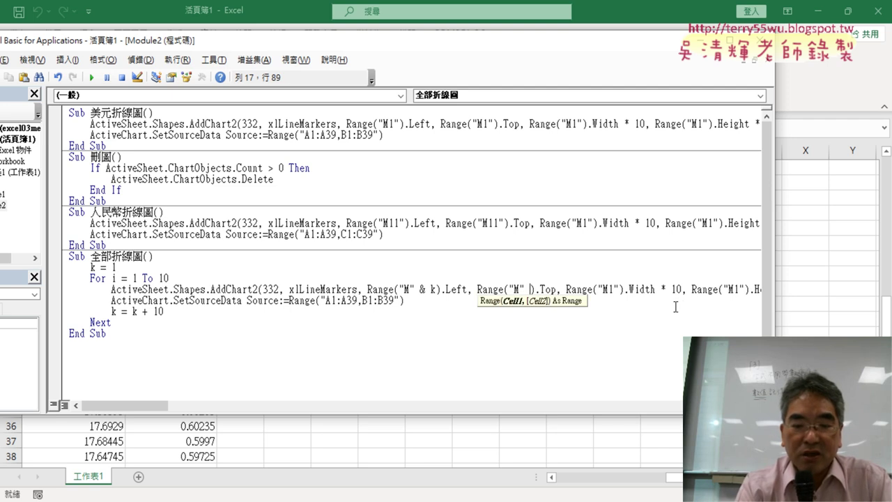
{"action": "type", "text": "&"}
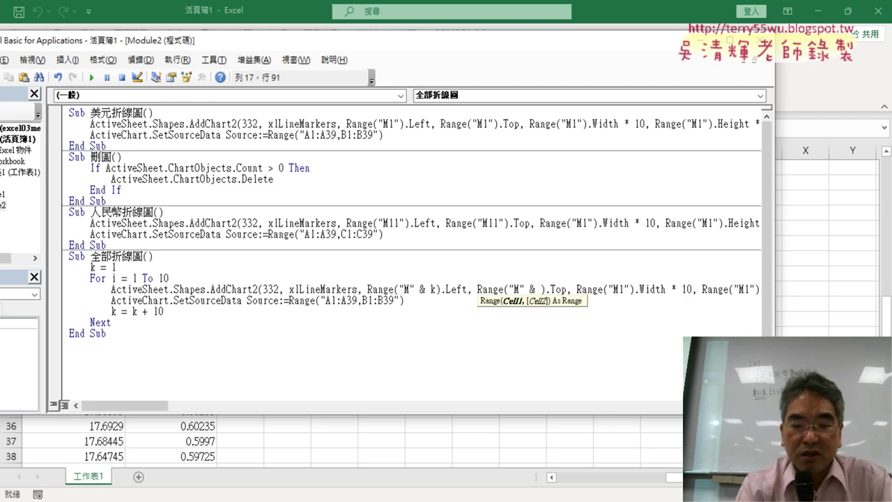
{"action": "type", "text": " k"}
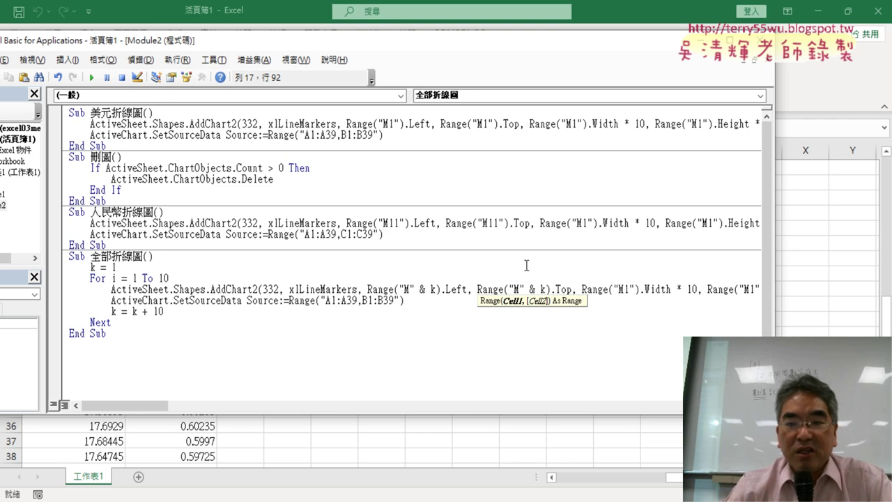
{"action": "left_click_drag", "start_coordinate": [524, 286], "coordinate": [539, 286]}
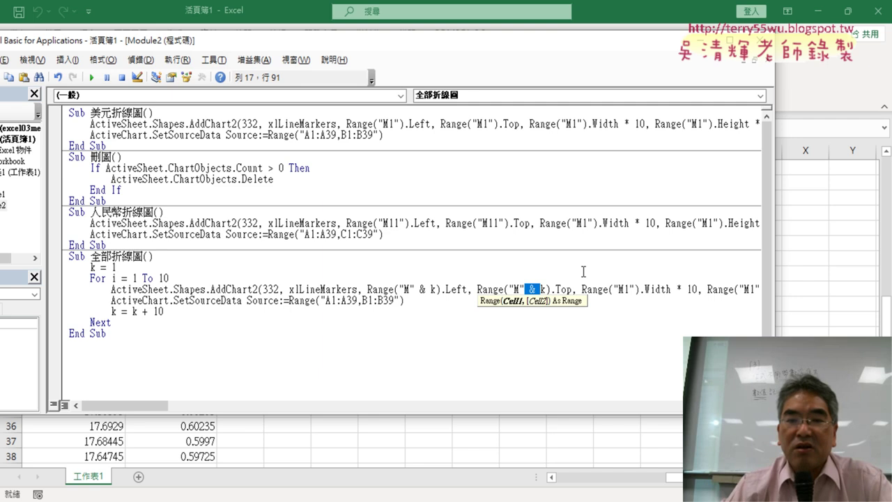
{"action": "left_click", "coordinate": [569, 252]}
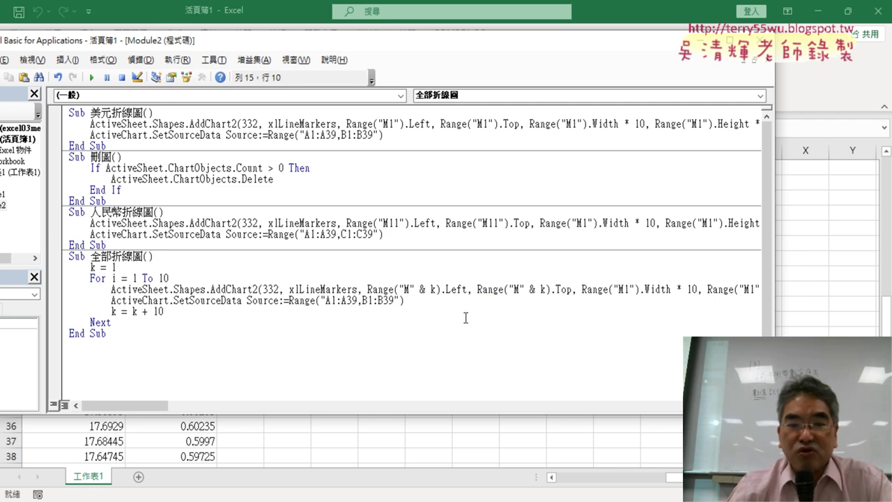
{"action": "left_click_drag", "start_coordinate": [775, 295], "coordinate": [323, 294]}
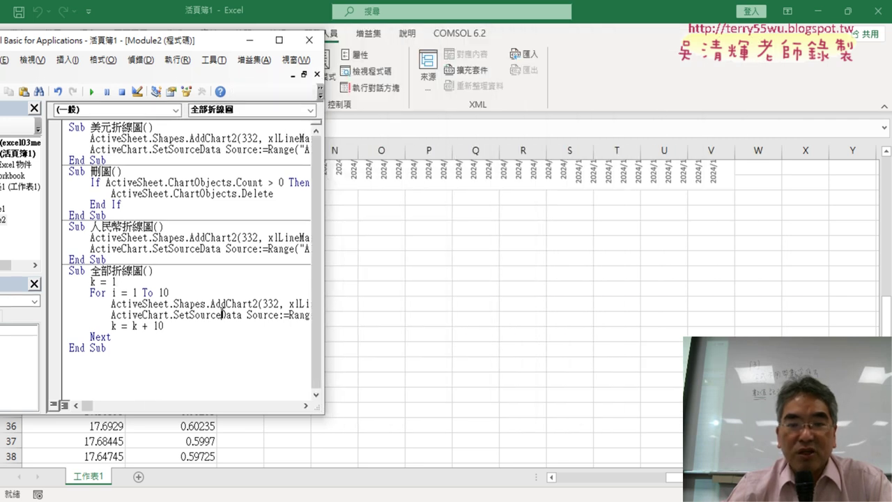
Run 全部折線圖 and scroll through the 美元／新台幣 charts stacked every ten rows down column M
{"action": "left_click", "coordinate": [91, 91]}
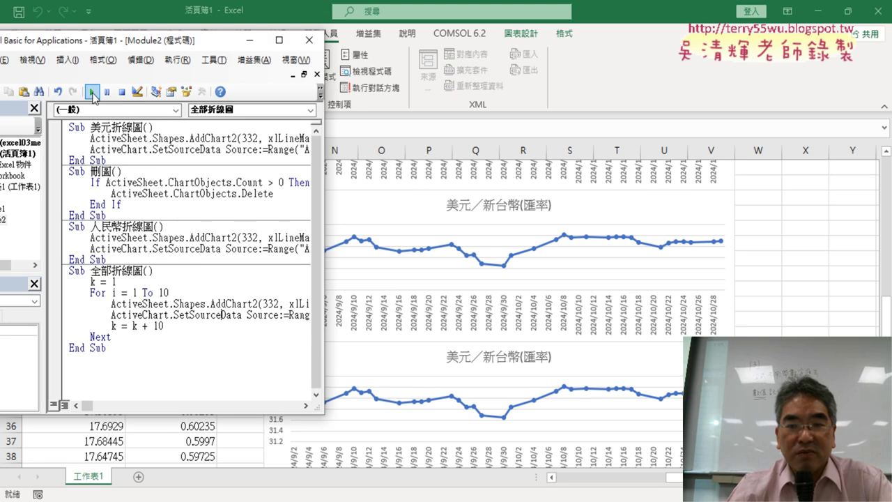
{"action": "left_click_drag", "start_coordinate": [885, 314], "coordinate": [882, 213]}
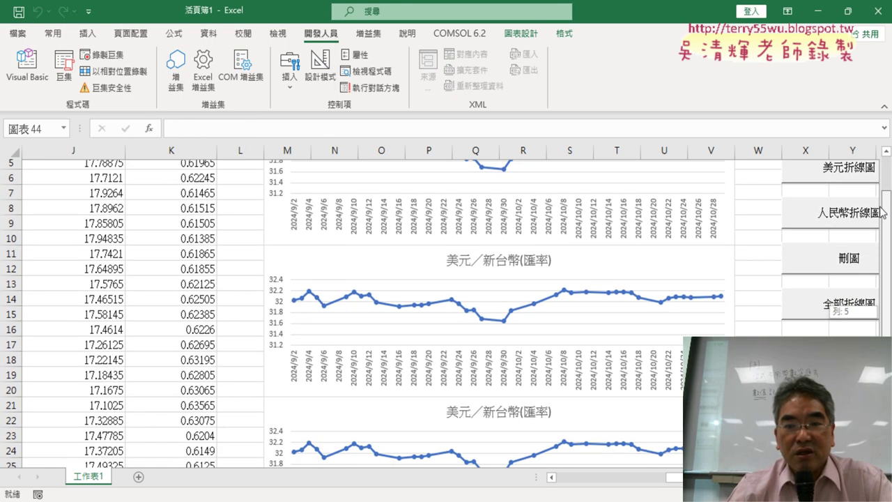
{"action": "left_click_drag", "start_coordinate": [883, 212], "coordinate": [884, 308]}
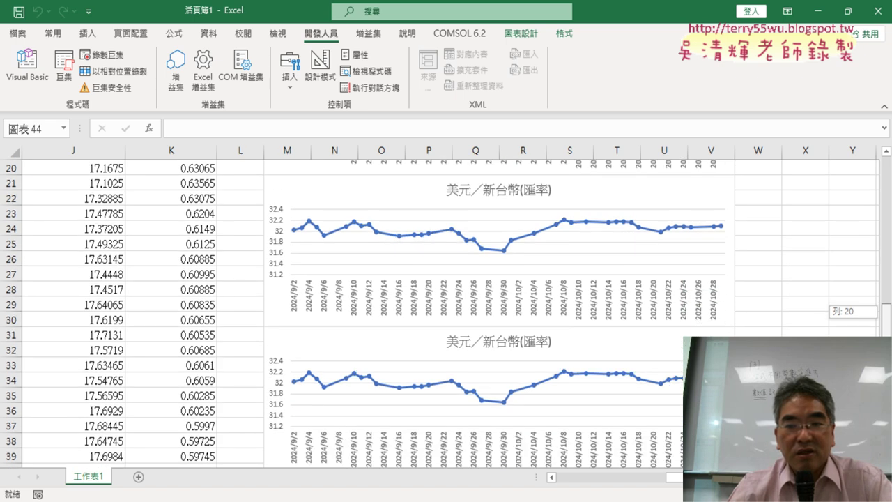
{"action": "scroll", "coordinate": [884, 313], "scroll_direction": "down", "scroll_amount": 3}
{"action": "scroll", "coordinate": [884, 314], "scroll_direction": "down", "scroll_amount": 6}
{"action": "scroll", "coordinate": [884, 314], "scroll_direction": "down", "scroll_amount": 4}
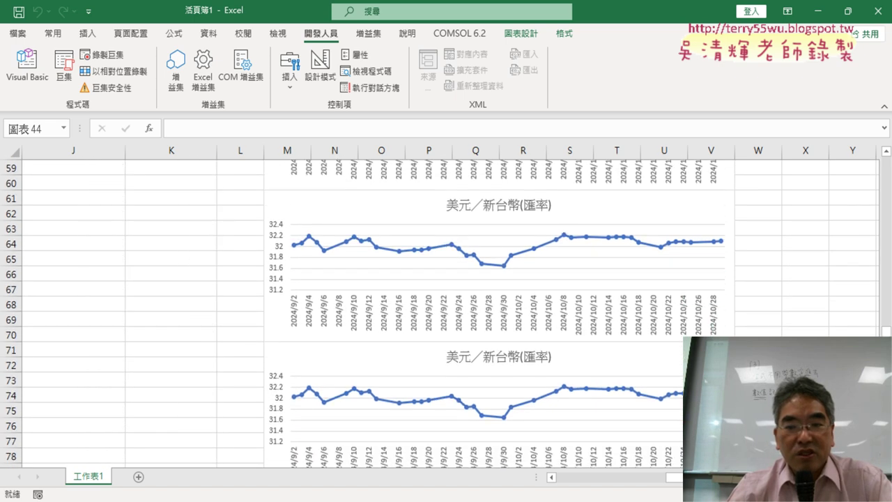
{"action": "scroll", "coordinate": [884, 313], "scroll_direction": "down", "scroll_amount": 8}
{"action": "scroll", "coordinate": [884, 314], "scroll_direction": "down", "scroll_amount": 2}
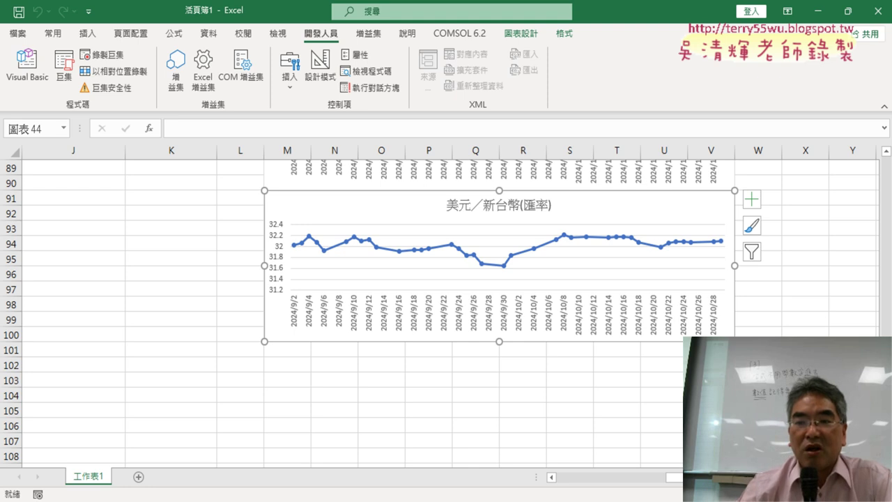
{"action": "scroll", "coordinate": [474, 314], "scroll_direction": "up", "scroll_amount": 5}
{"action": "scroll", "coordinate": [474, 314], "scroll_direction": "up", "scroll_amount": 11}
{"action": "scroll", "coordinate": [473, 314], "scroll_direction": "up", "scroll_amount": 9}
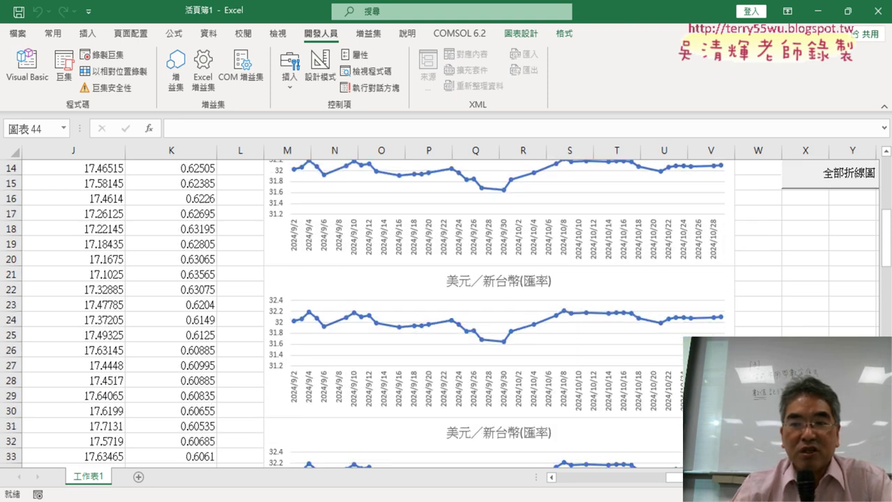
{"action": "scroll", "coordinate": [473, 313], "scroll_direction": "up", "scroll_amount": 5}
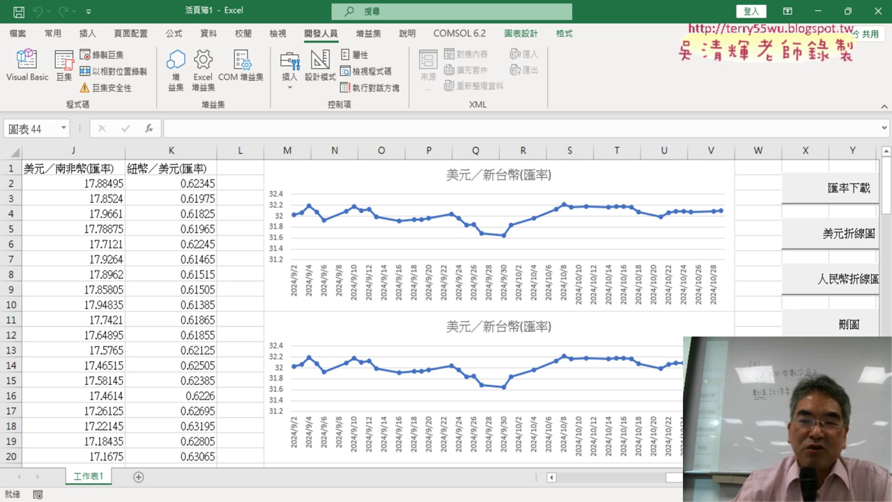
{"action": "left_click", "coordinate": [27, 66]}
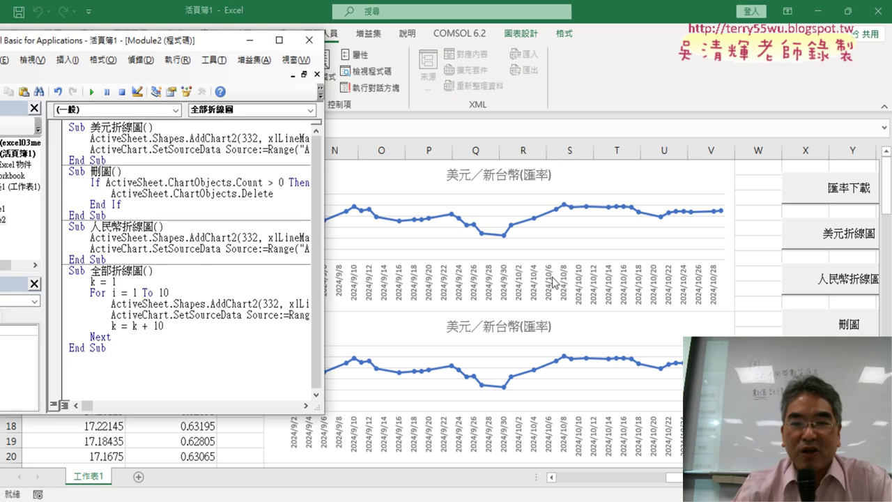
{"action": "left_click_drag", "start_coordinate": [324, 241], "coordinate": [821, 239]}
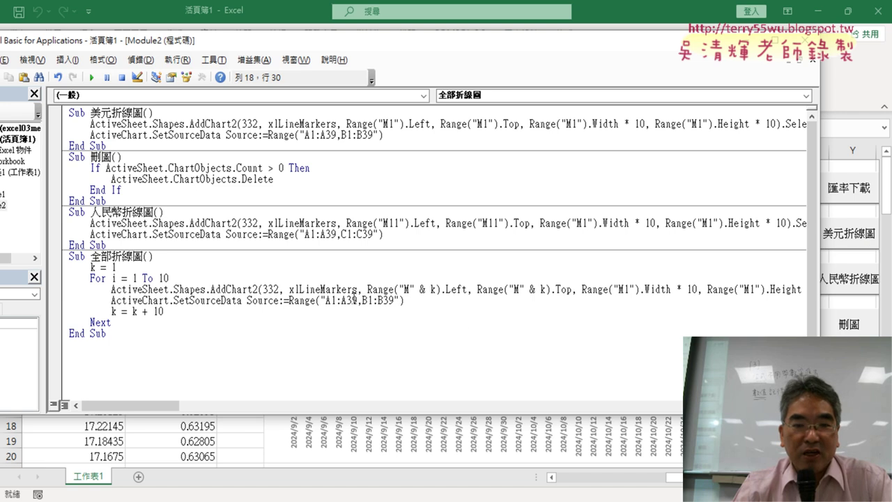
{"action": "left_click_drag", "start_coordinate": [398, 132], "coordinate": [58, 126]}
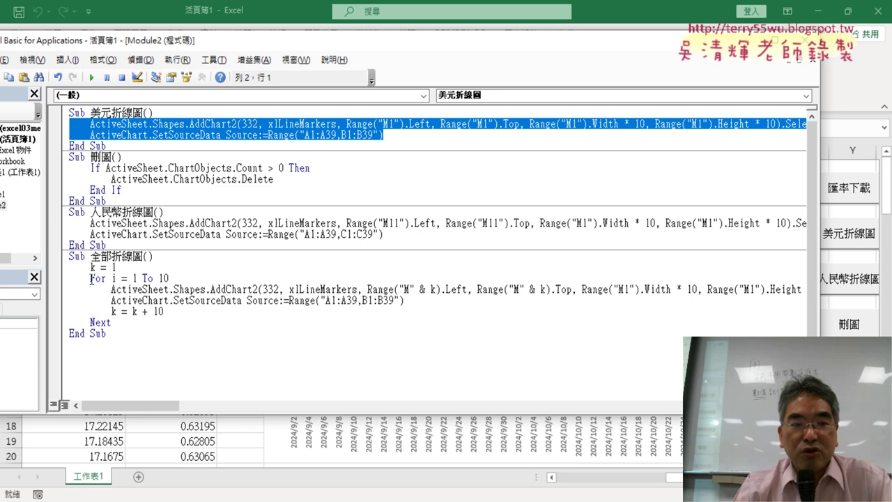
{"action": "mouse_move", "coordinate": [91, 278]}
{"action": "left_mouse_down"}
{"action": "mouse_move", "coordinate": [108, 267]}
{"action": "mouse_move", "coordinate": [90, 267]}
{"action": "left_mouse_up"}
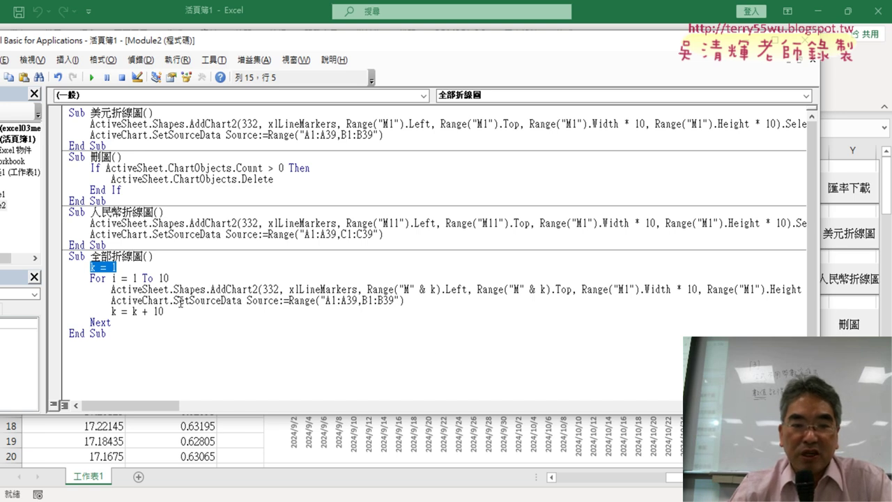
{"action": "left_click_drag", "start_coordinate": [190, 301], "coordinate": [237, 301]}
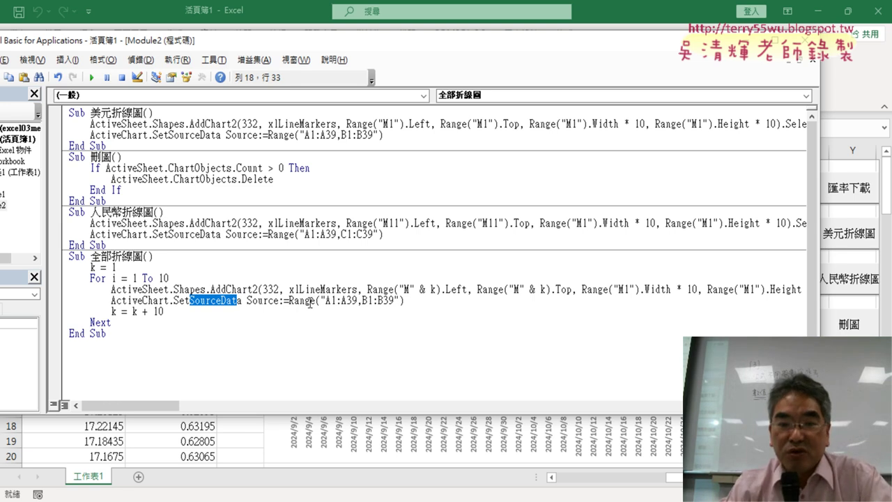
{"action": "left_click_drag", "start_coordinate": [330, 301], "coordinate": [358, 301]}
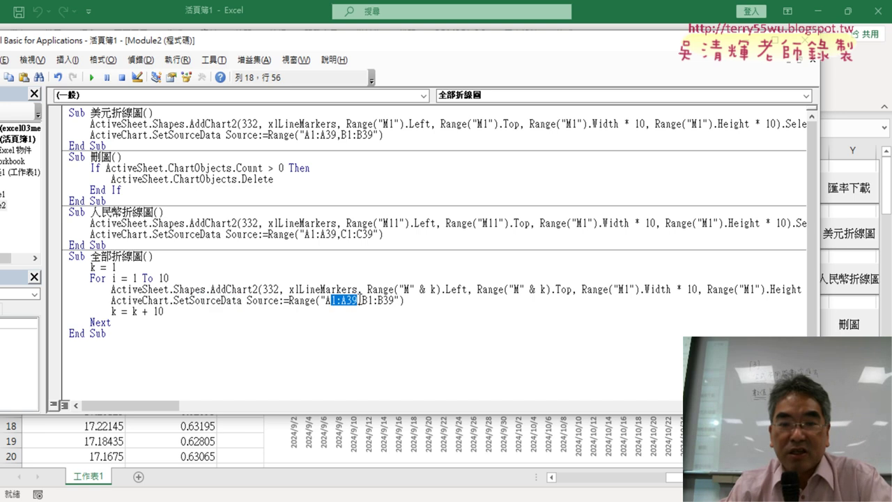
{"action": "left_click", "coordinate": [390, 300]}
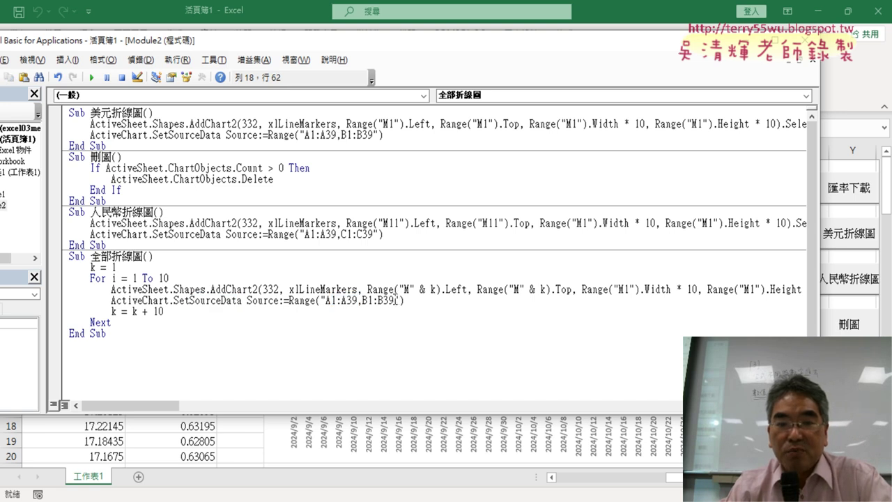
{"action": "left_click_drag", "start_coordinate": [361, 301], "coordinate": [394, 300]}
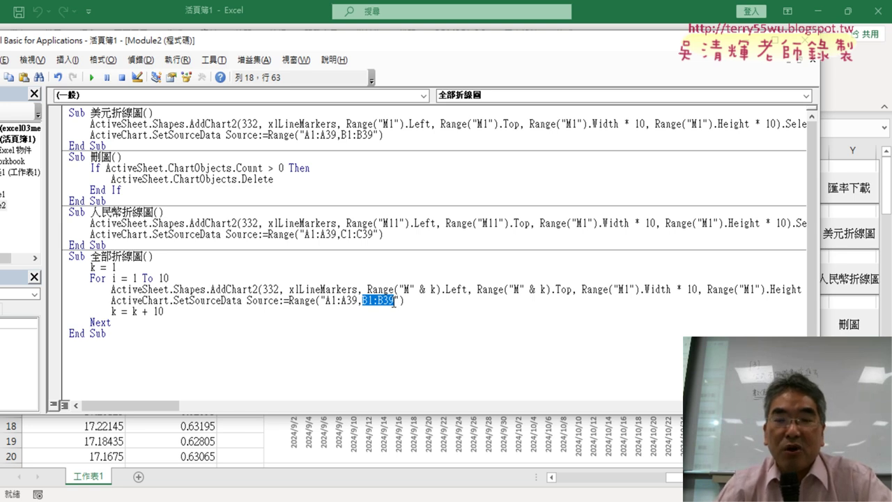
{"action": "left_click", "coordinate": [369, 307]}
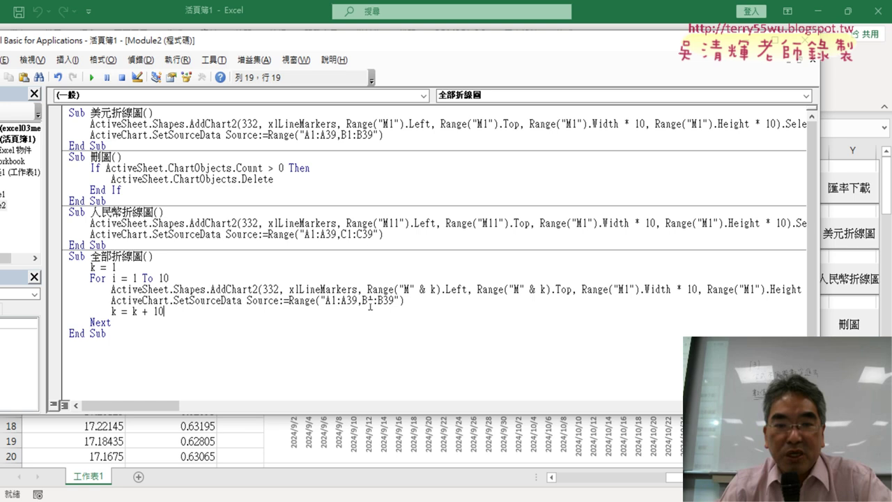
{"action": "mouse_move", "coordinate": [366, 301]}
{"action": "left_mouse_down"}
{"action": "mouse_move", "coordinate": [378, 301]}
{"action": "mouse_move", "coordinate": [362, 301]}
{"action": "left_mouse_up"}
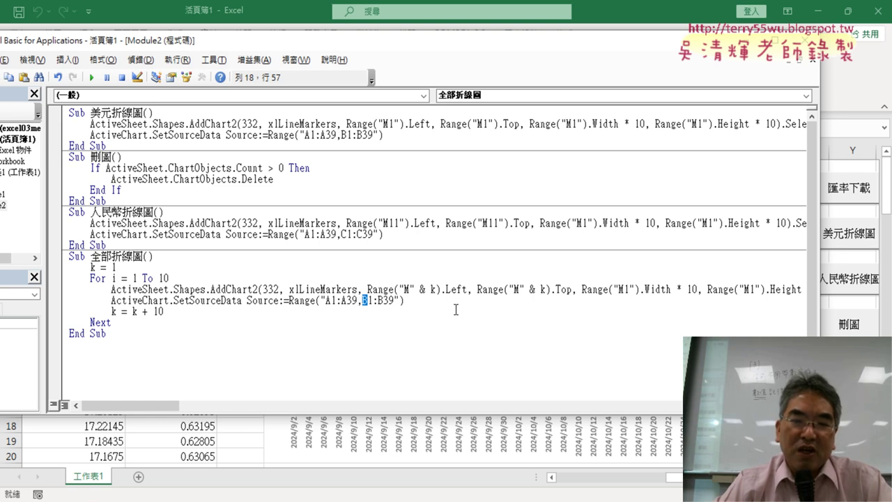
Insert an indented line col = "BCDEFGH…" as the first statement inside the For loop
{"action": "key", "text": "Up"}
{"action": "key", "text": "Up"}
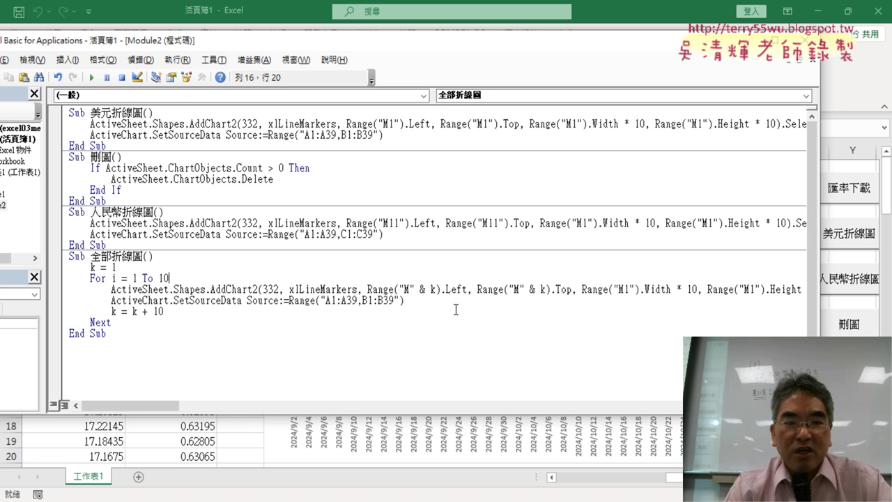
{"action": "key", "text": "Return"}
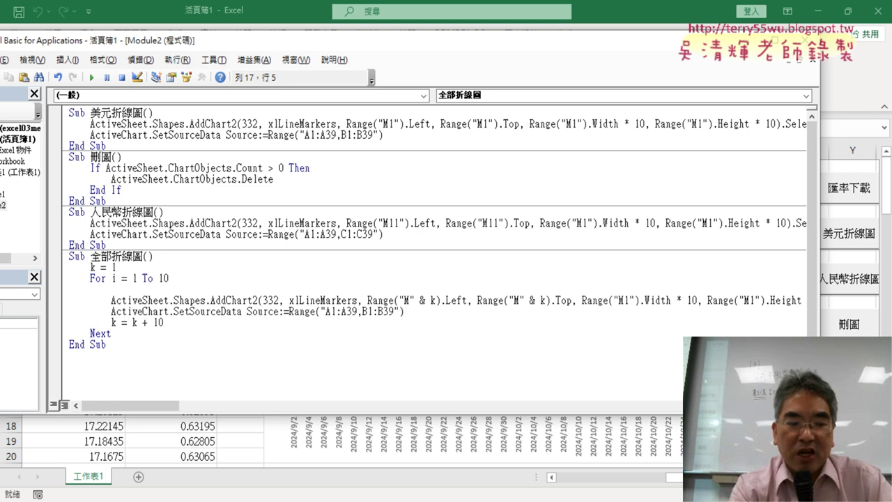
{"action": "key", "text": "Tab"}
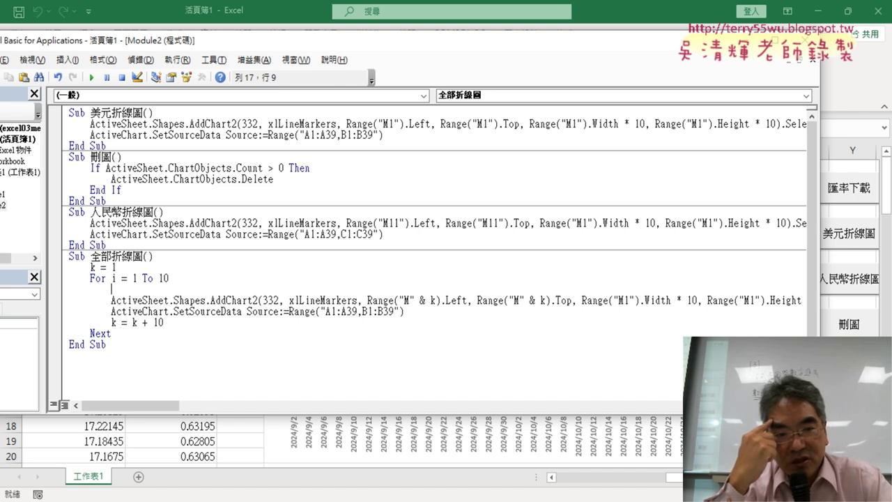
{"action": "type", "text": "c"}
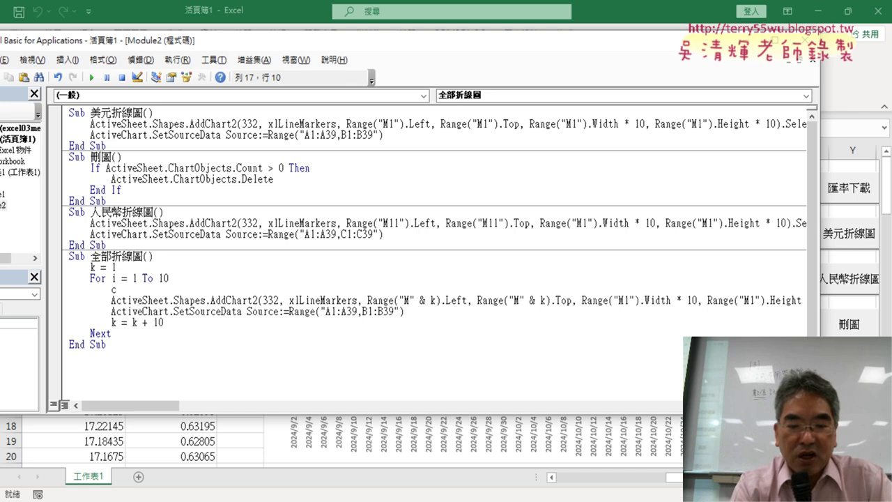
{"action": "type", "text": "ol"}
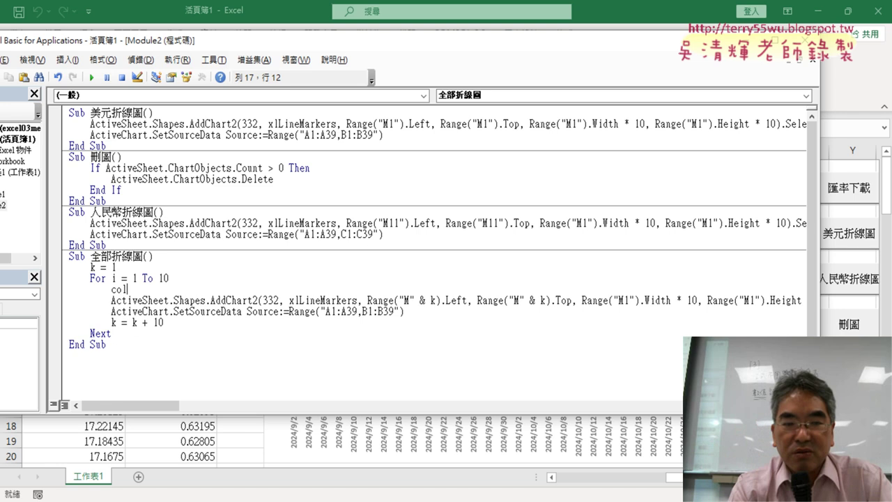
{"action": "type", "text": "=\""}
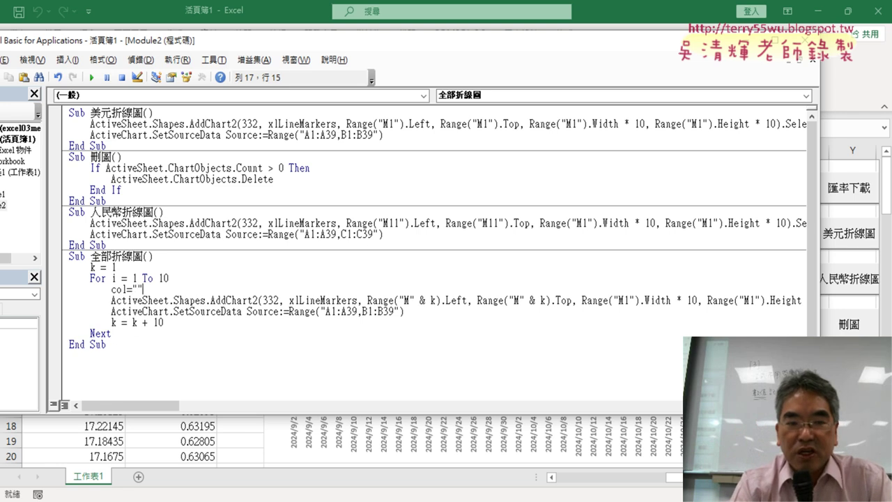
{"action": "key", "text": "Left"}
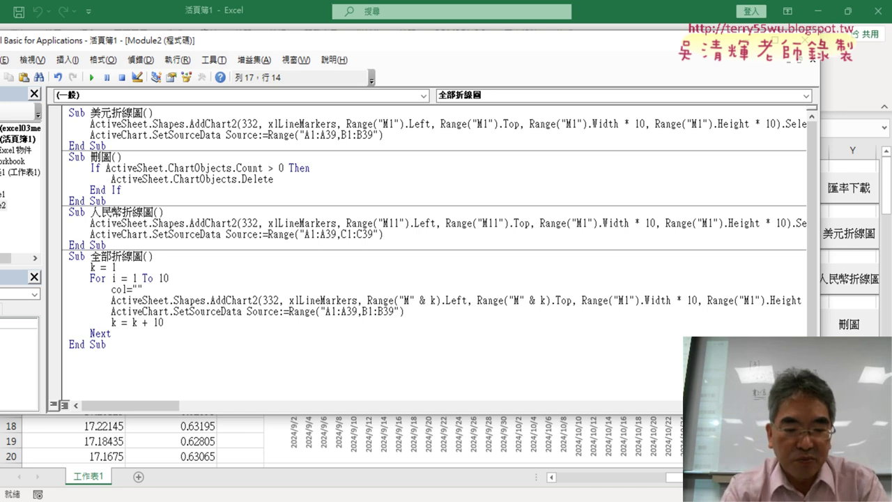
{"action": "type", "text": "BCD"}
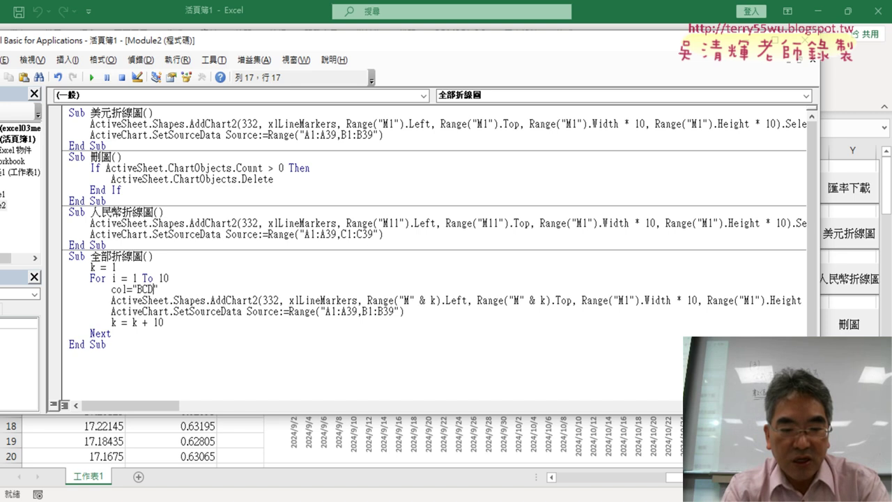
{"action": "type", "text": "EFGHIJK"}
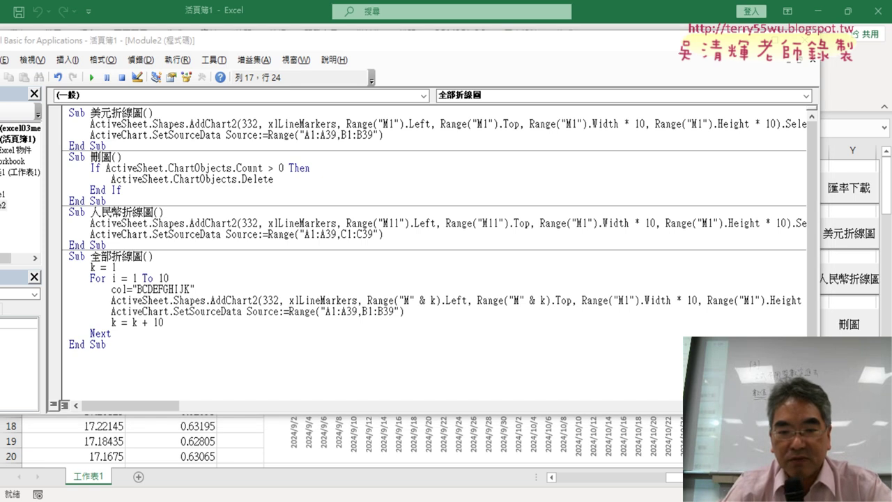
Glance at the worksheet, then add an empty line below col = "BCDEFGHIJK" in the loop
{"action": "left_click", "coordinate": [359, 377]}
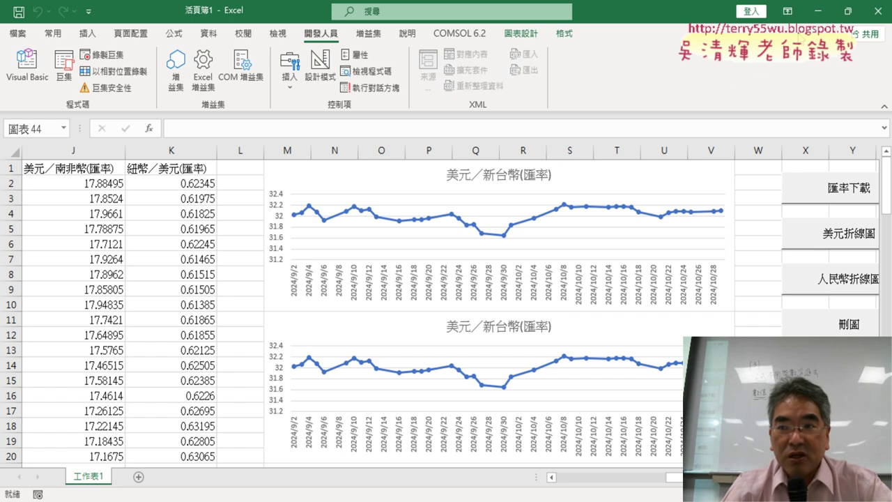
{"action": "left_click", "coordinate": [817, 11]}
{"action": "left_click_drag", "start_coordinate": [198, 291], "coordinate": [134, 293]}
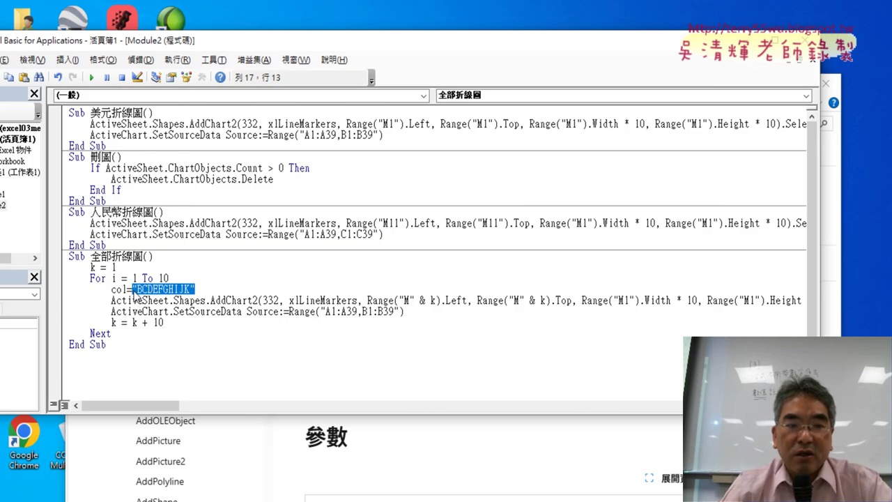
{"action": "left_click", "coordinate": [200, 288]}
{"action": "key", "text": "Return"}
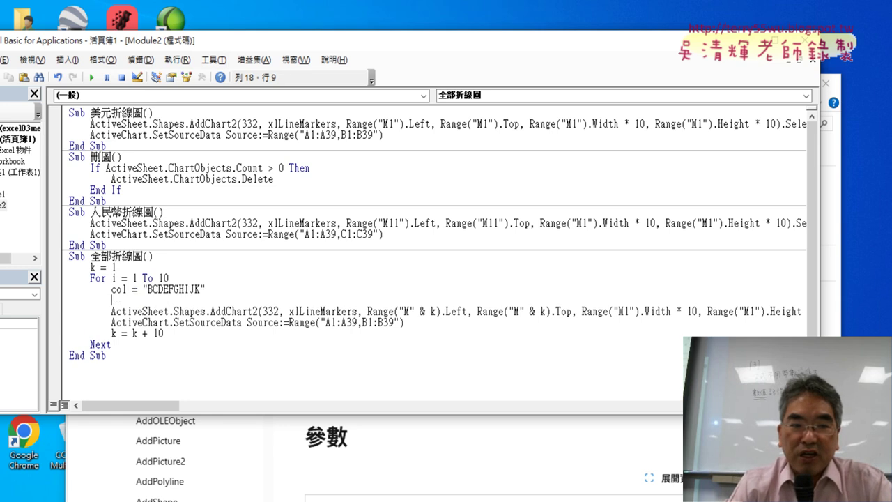
{"action": "double_click", "coordinate": [114, 278]}
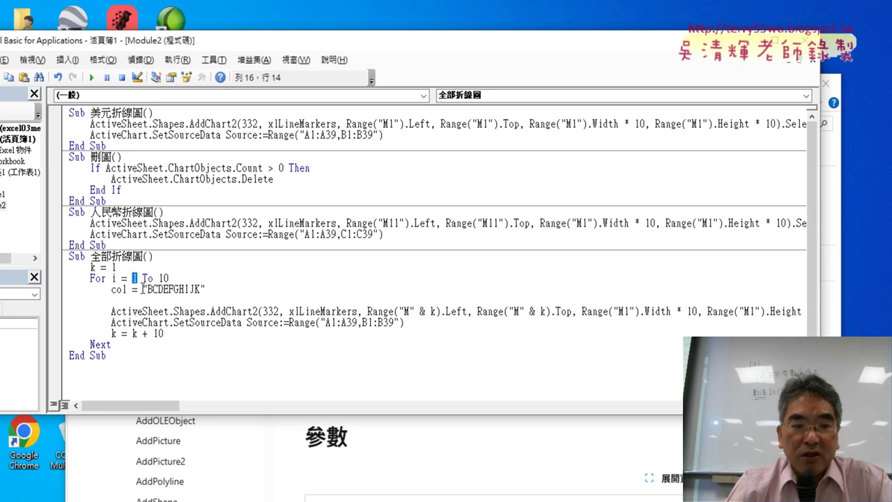
{"action": "left_click_drag", "start_coordinate": [147, 289], "coordinate": [152, 289]}
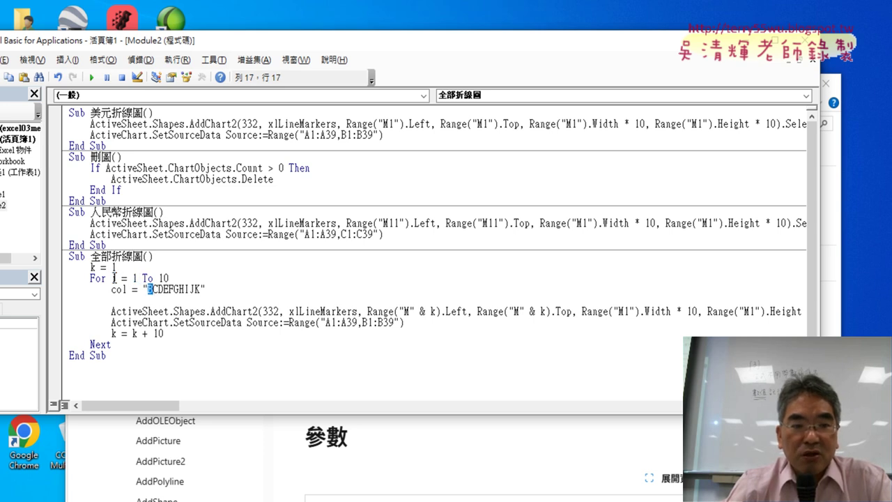
{"action": "left_click", "coordinate": [153, 289]}
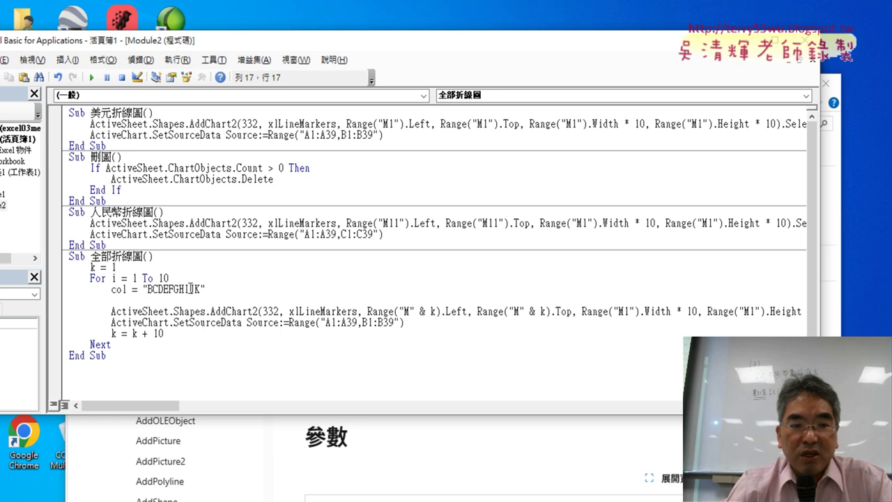
{"action": "left_click", "coordinate": [187, 298]}
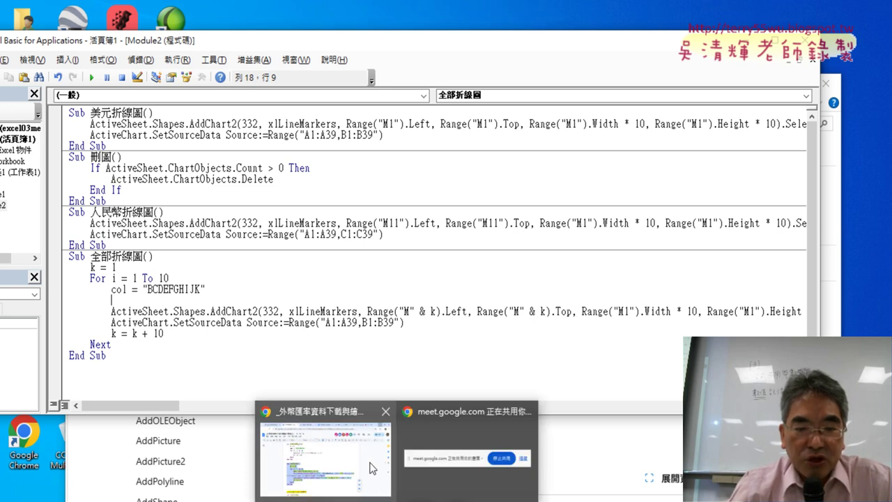
{"action": "left_click", "coordinate": [326, 450]}
{"action": "left_click", "coordinate": [266, 338]}
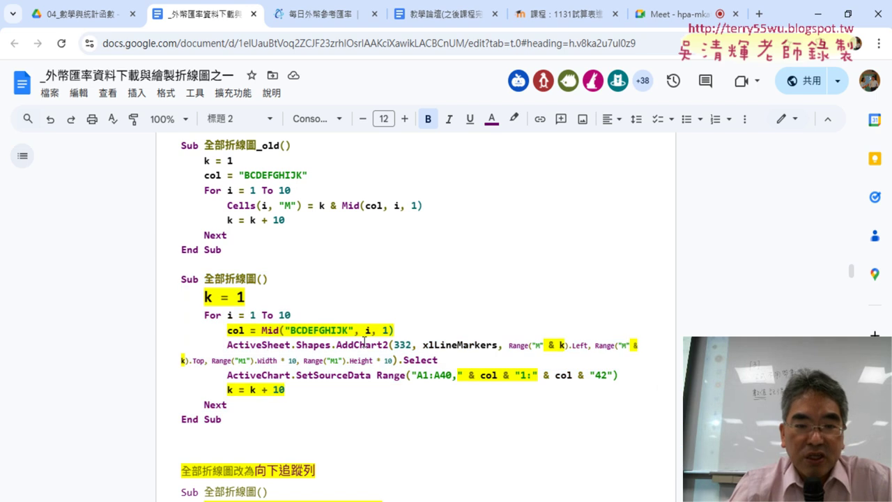
{"action": "left_click_drag", "start_coordinate": [402, 331], "coordinate": [244, 330]}
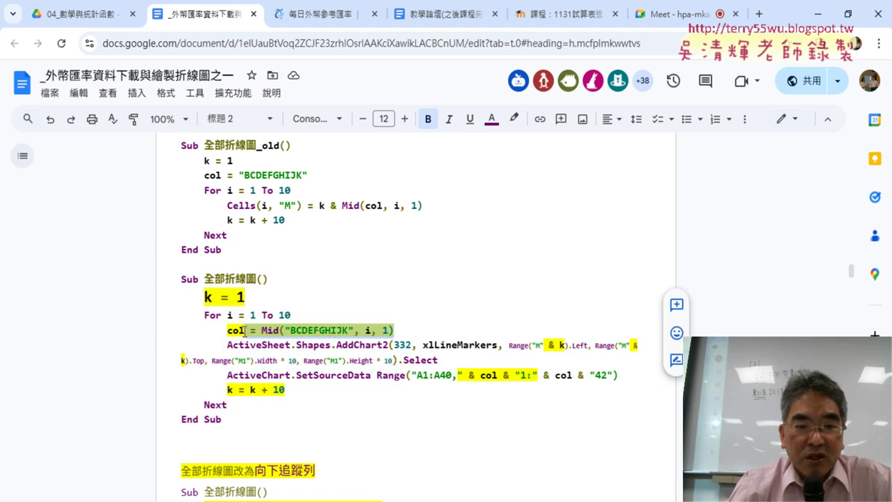
{"action": "left_click", "coordinate": [280, 332]}
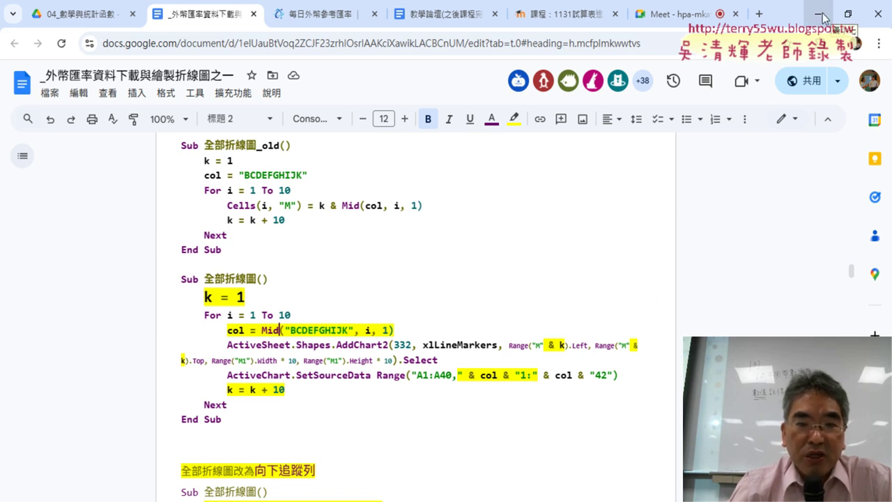
Rewrite the line as col = Mid("BCDEFGHIJK", i, 1) and let the editor auto-format it
{"action": "left_click", "coordinate": [819, 14]}
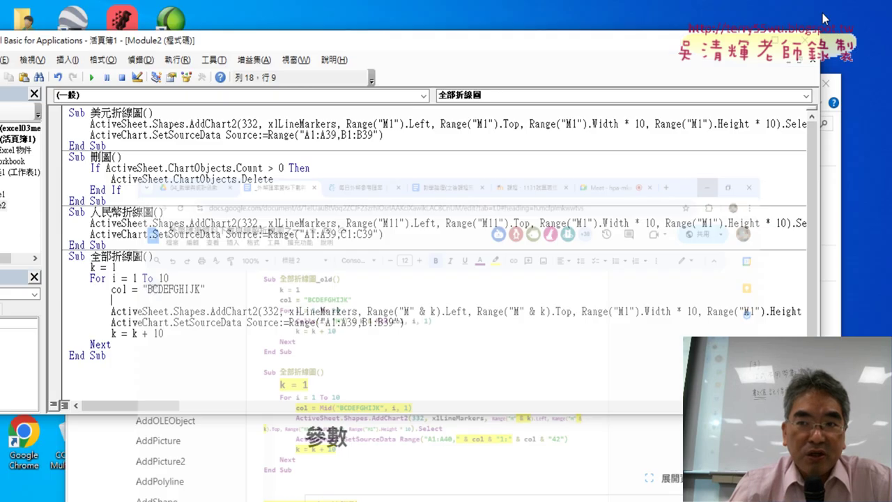
{"action": "left_click", "coordinate": [142, 289]}
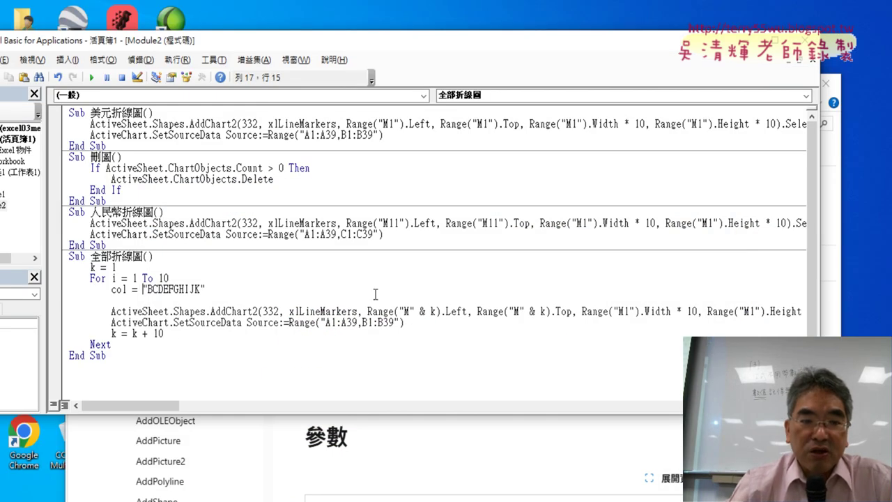
{"action": "type", "text": "mid"}
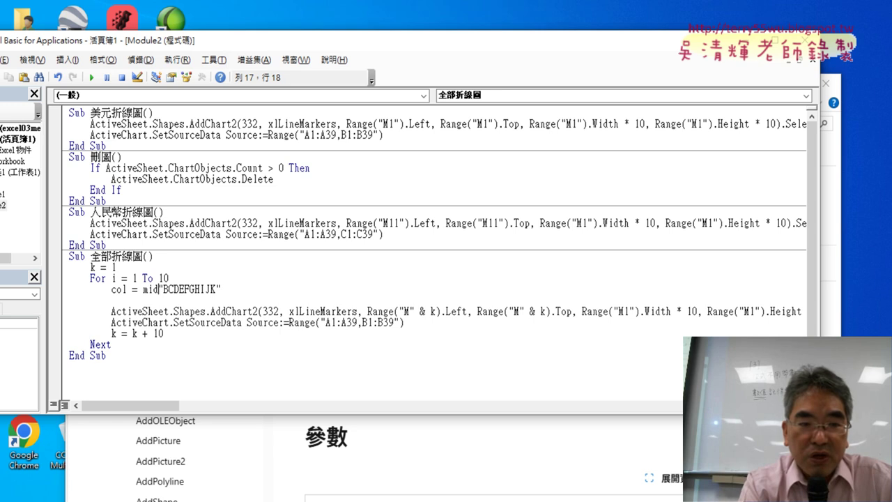
{"action": "type", "text": "("}
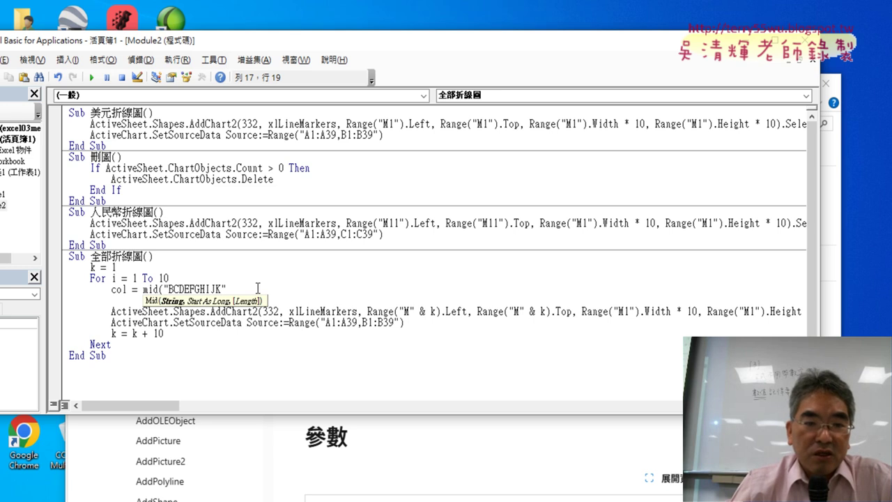
{"action": "key", "text": "shift+Left"}
{"action": "key", "text": "shift+Left"}
{"action": "key", "text": "shift+Left"}
{"action": "key", "text": "shift+Left"}
{"action": "key", "text": "shift+Left"}
{"action": "key", "text": "shift+Left"}
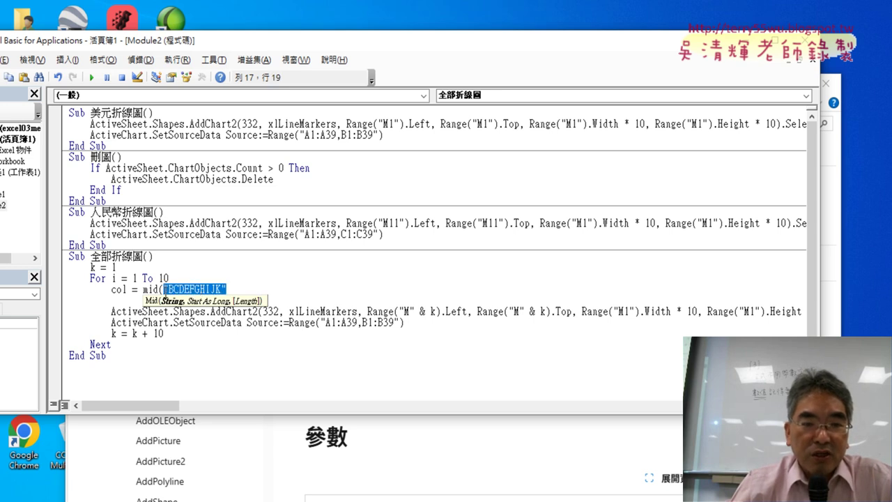
{"action": "key", "text": "End"}
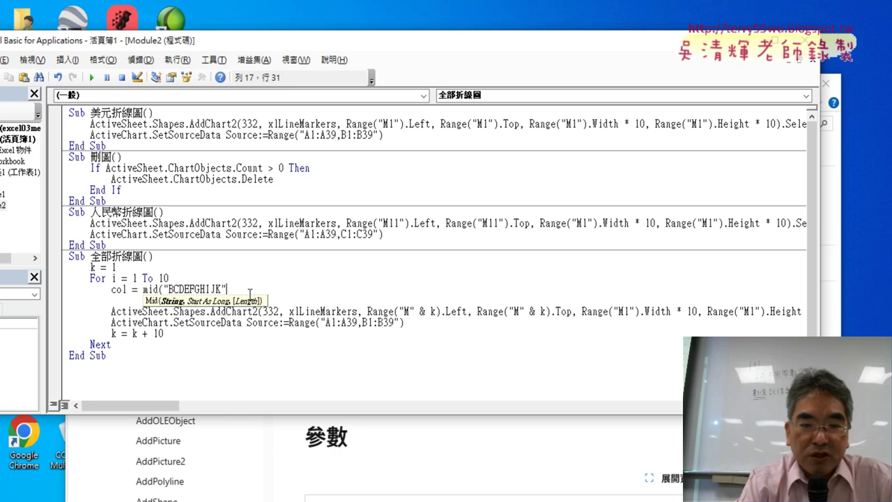
{"action": "type", "text": ",i"}
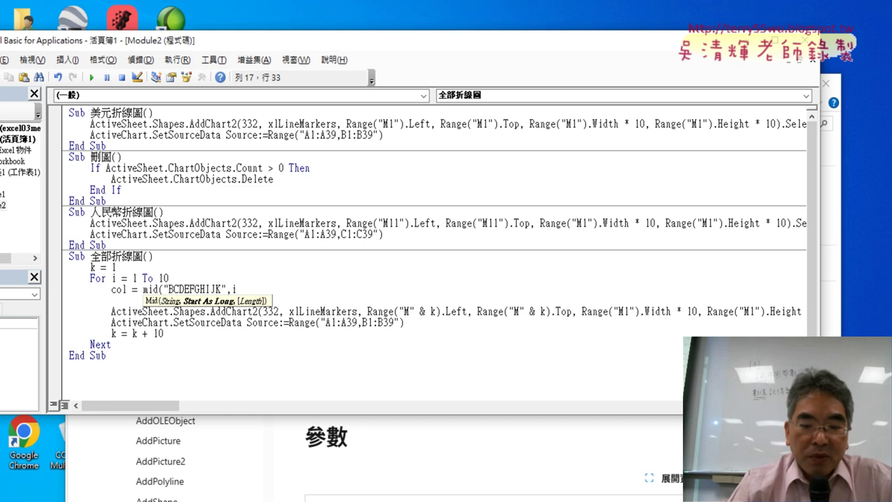
{"action": "type", "text": ", 1"}
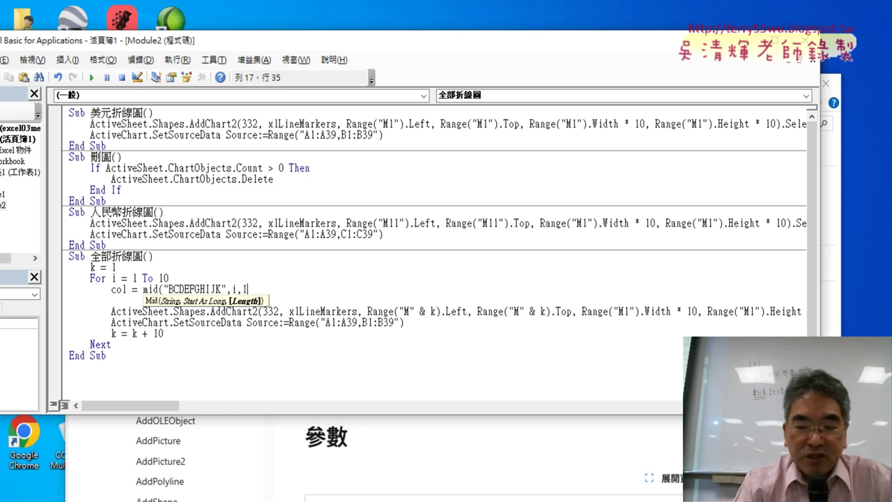
{"action": "type", "text": ")"}
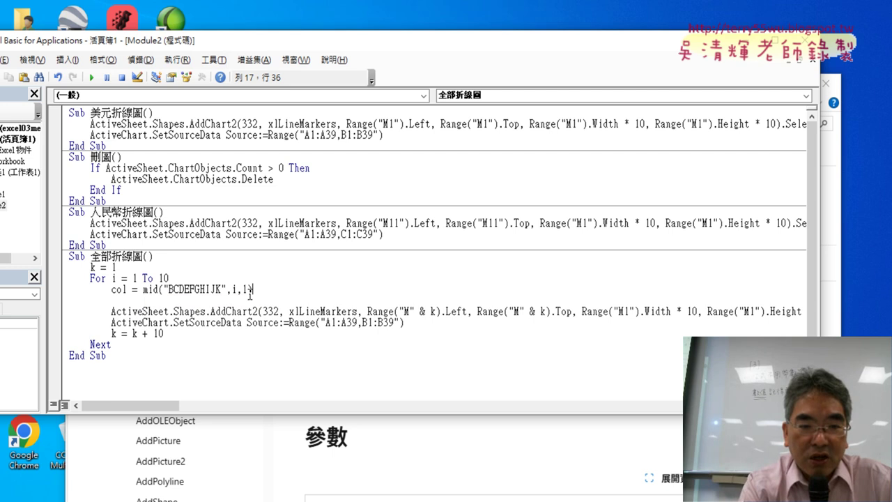
{"action": "left_click", "coordinate": [317, 335]}
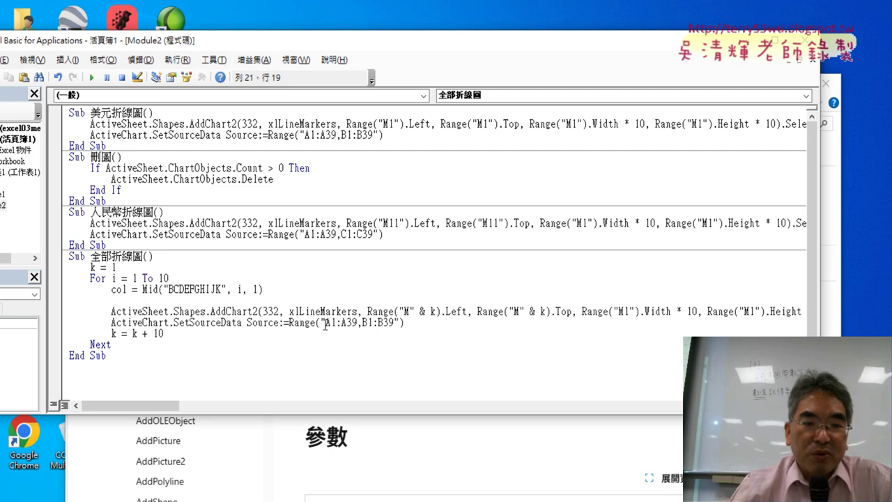
Highlight the Mid arguments: loop counter i, first letter B, and length 1
{"action": "double_click", "coordinate": [238, 289]}
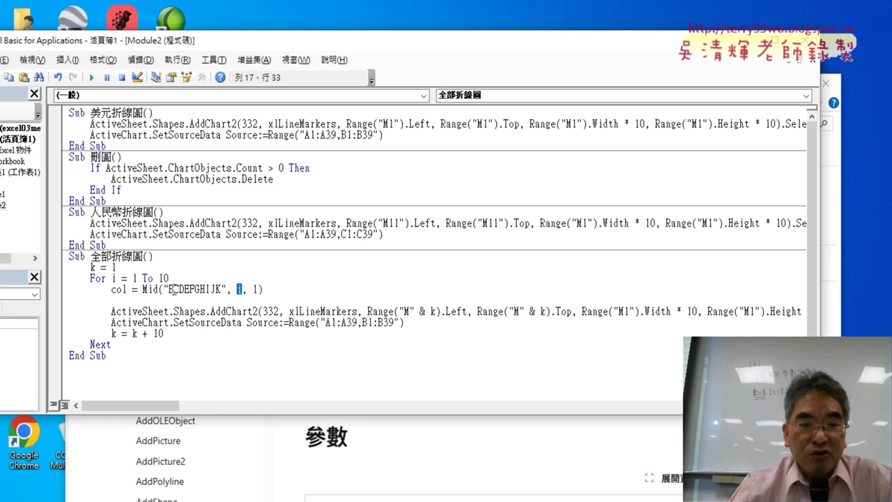
{"action": "type", "text": "i"}
{"action": "left_click_drag", "start_coordinate": [174, 289], "coordinate": [168, 289]}
{"action": "double_click", "coordinate": [255, 289]}
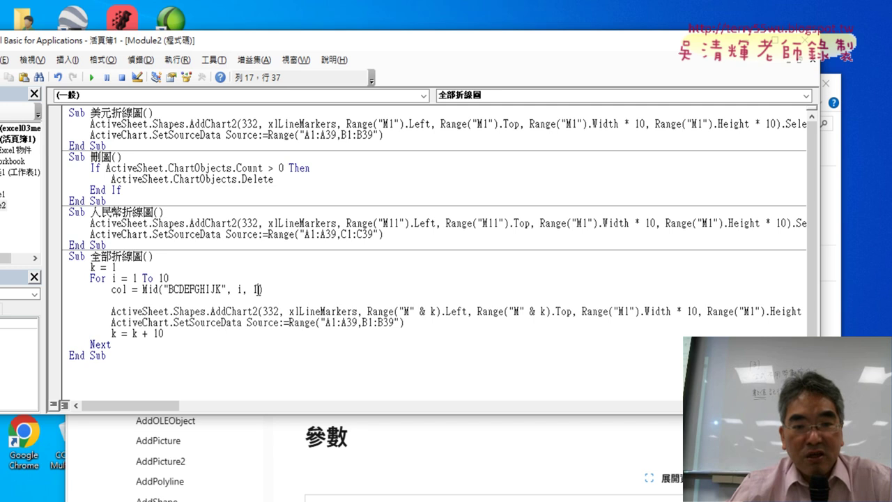
{"action": "left_click_drag", "start_coordinate": [263, 289], "coordinate": [143, 289]}
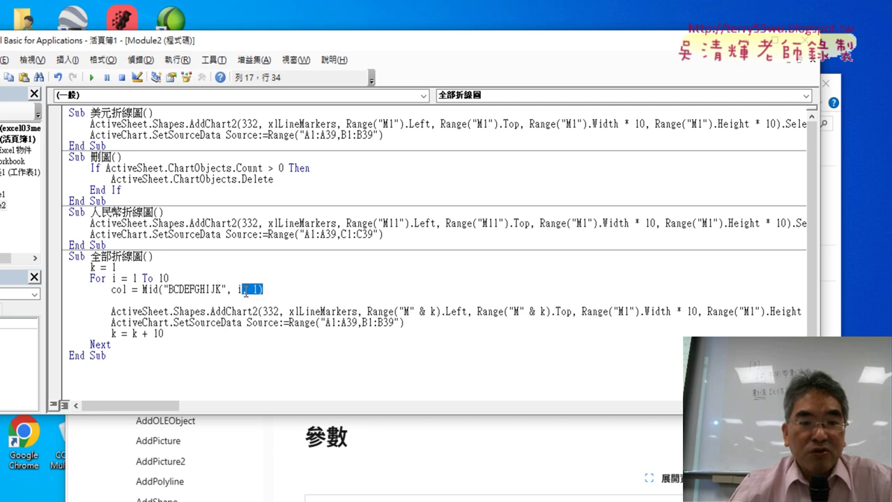
{"action": "left_click", "coordinate": [160, 289]}
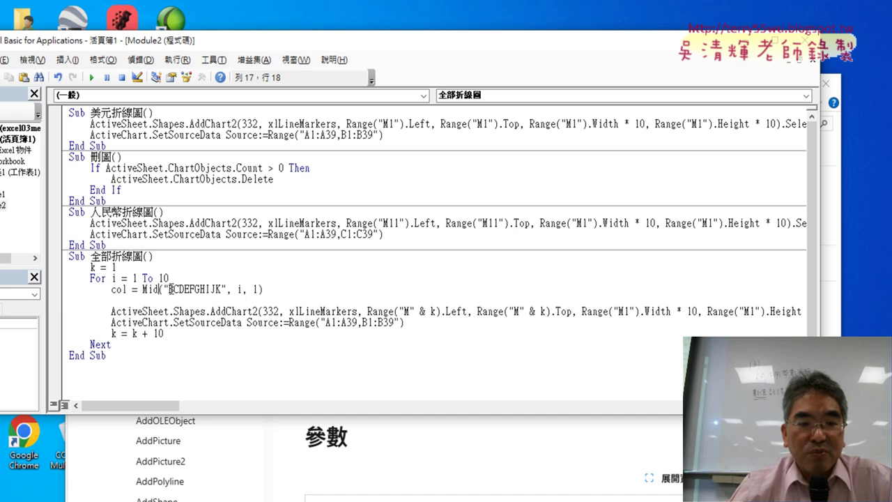
{"action": "left_click_drag", "start_coordinate": [169, 288], "coordinate": [175, 288]}
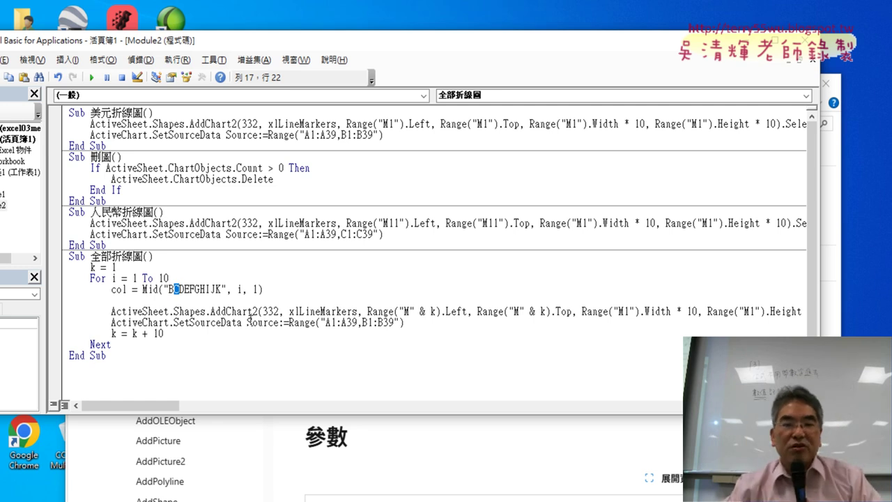
{"action": "left_click", "coordinate": [282, 289]}
Delete the blank line below the col statement
{"action": "key", "text": "Delete"}
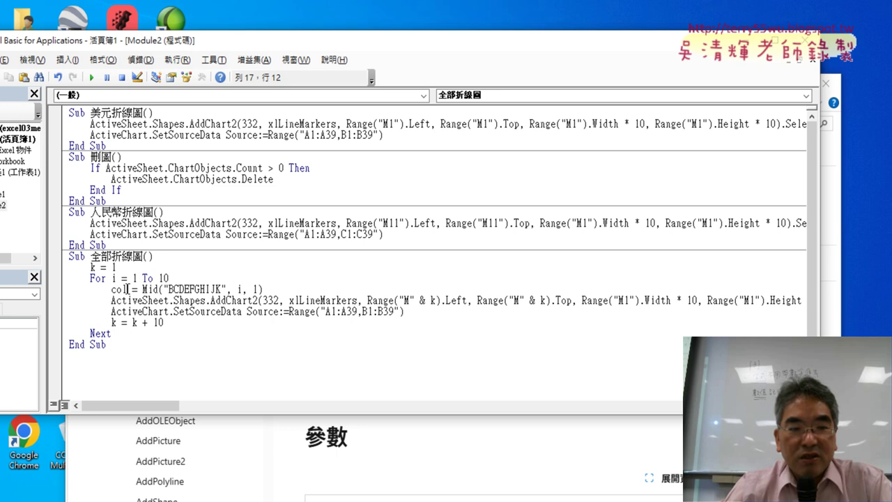
{"action": "left_click_drag", "start_coordinate": [127, 288], "coordinate": [113, 288]}
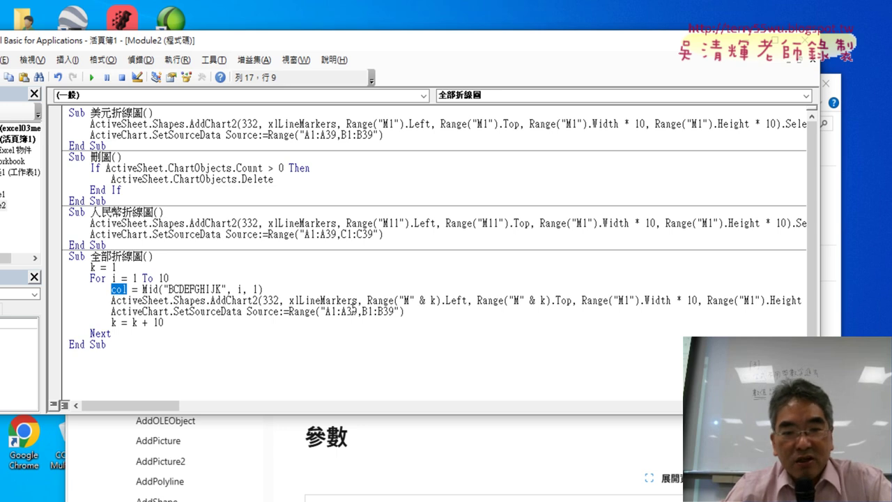
{"action": "left_click_drag", "start_coordinate": [362, 311], "coordinate": [383, 312]}
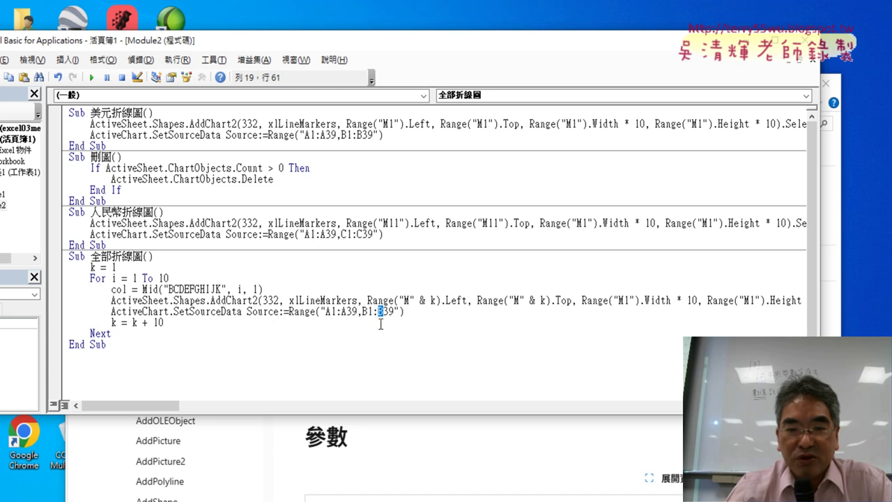
Change the SetSourceData range to Range("A1:A39," & col & "1:" & col & "39")
{"action": "left_click_drag", "start_coordinate": [369, 312], "coordinate": [361, 313]}
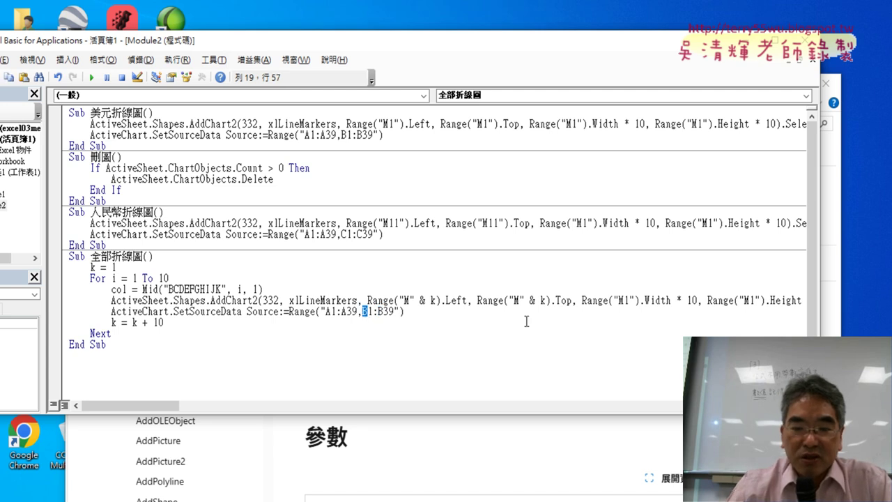
{"action": "type", "text": "\"\""}
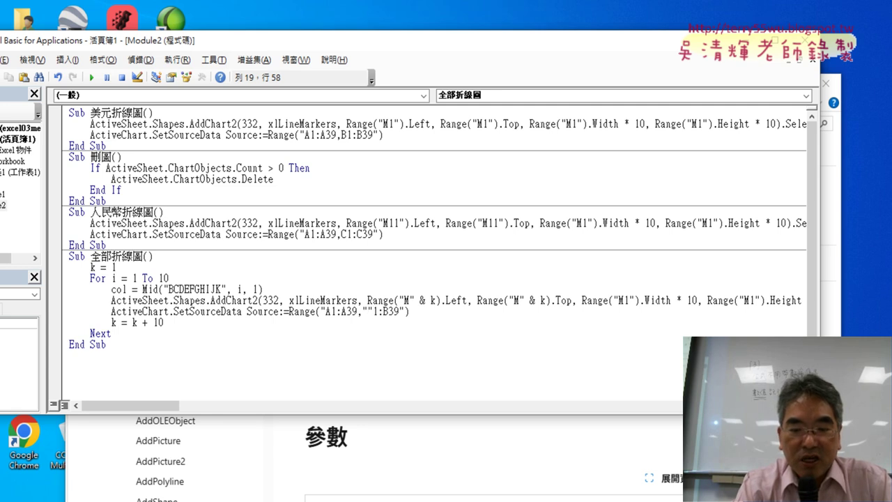
{"action": "type", "text": "&&"}
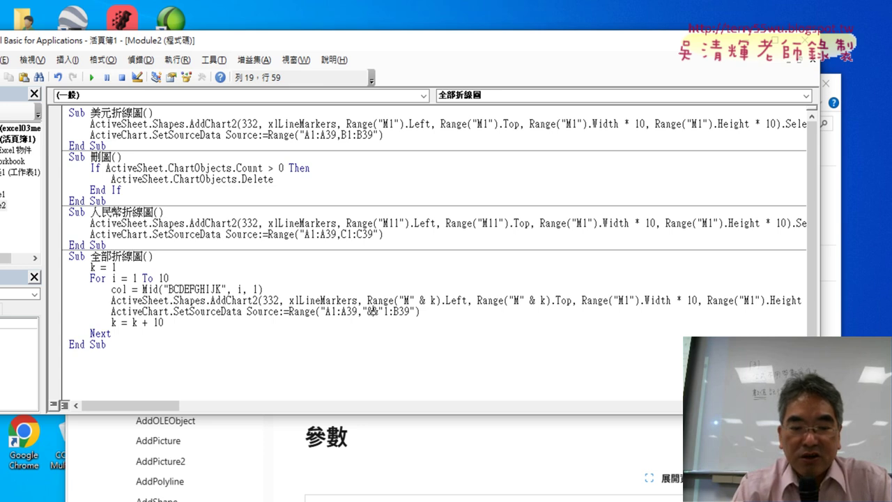
{"action": "type", "text": "co"}
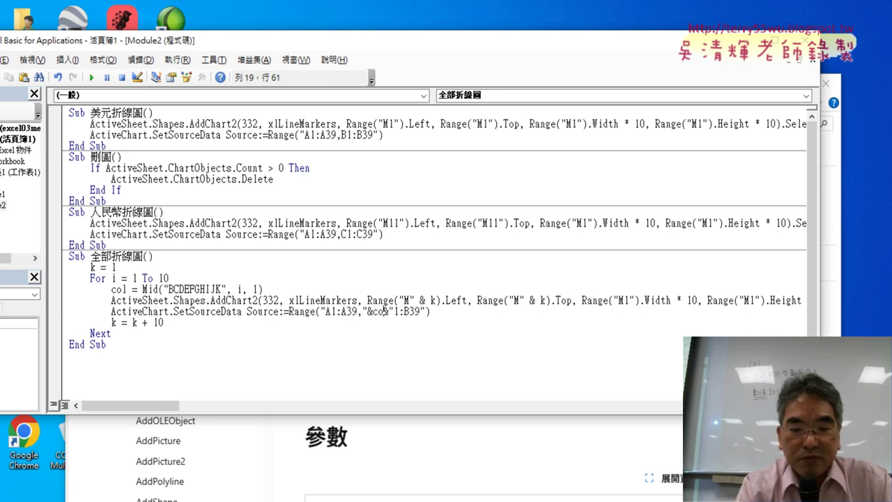
{"action": "type", "text": "l &"}
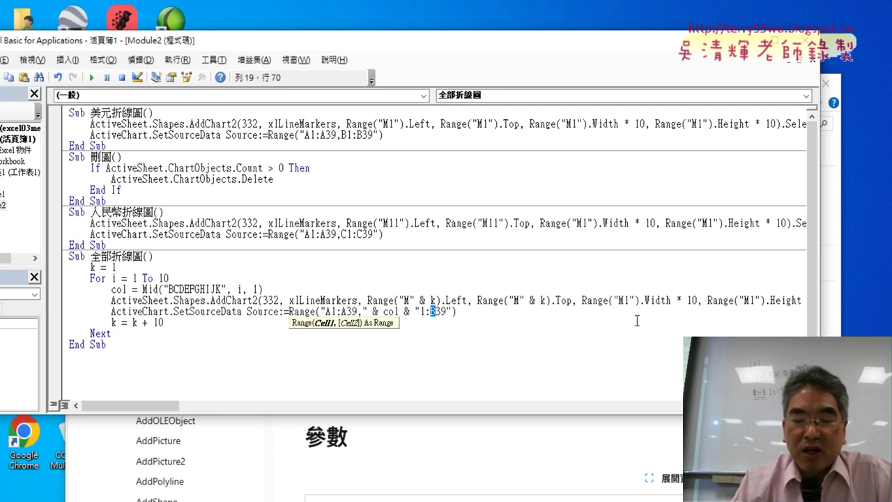
{"action": "type", "text": "\"\""}
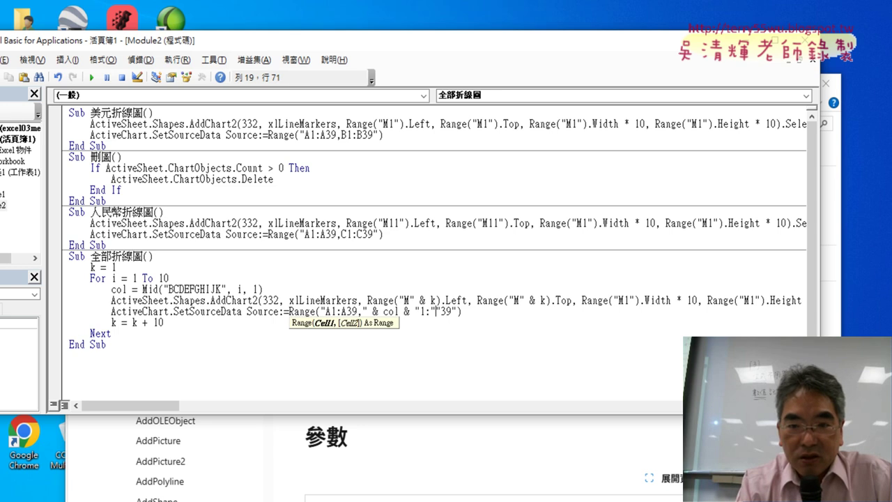
{"action": "type", "text": "&"}
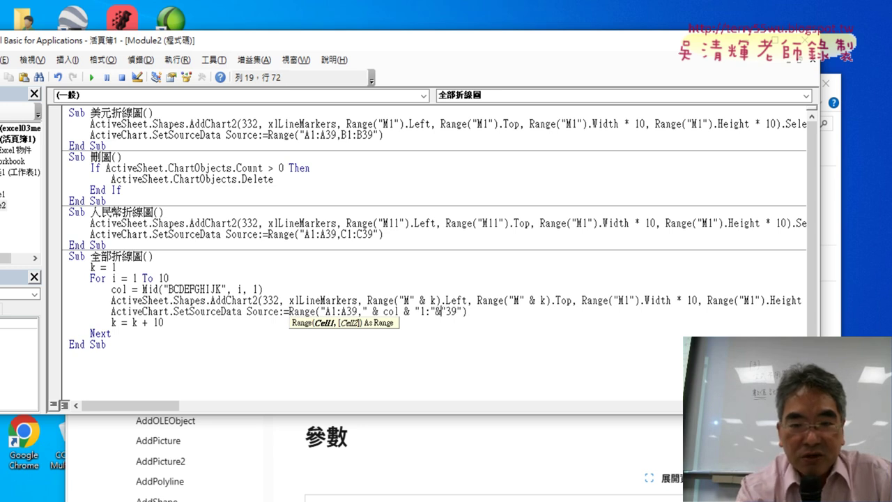
{"action": "type", "text": "&"}
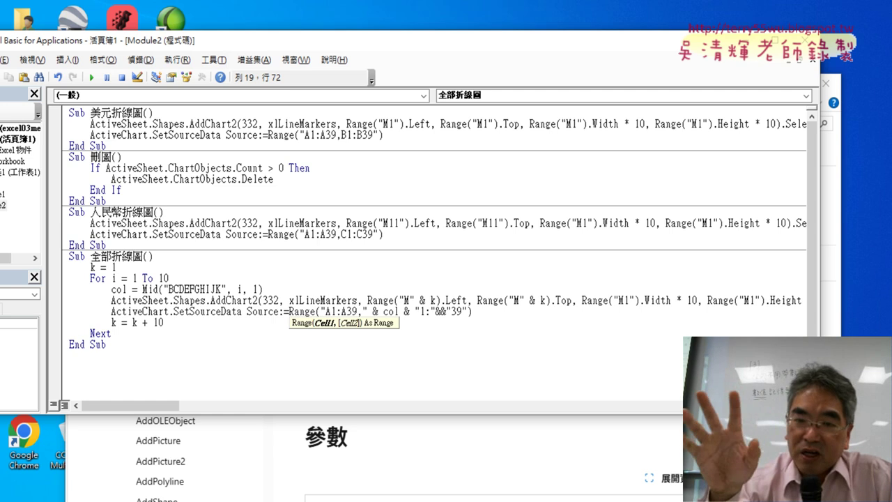
{"action": "type", "text": "c"}
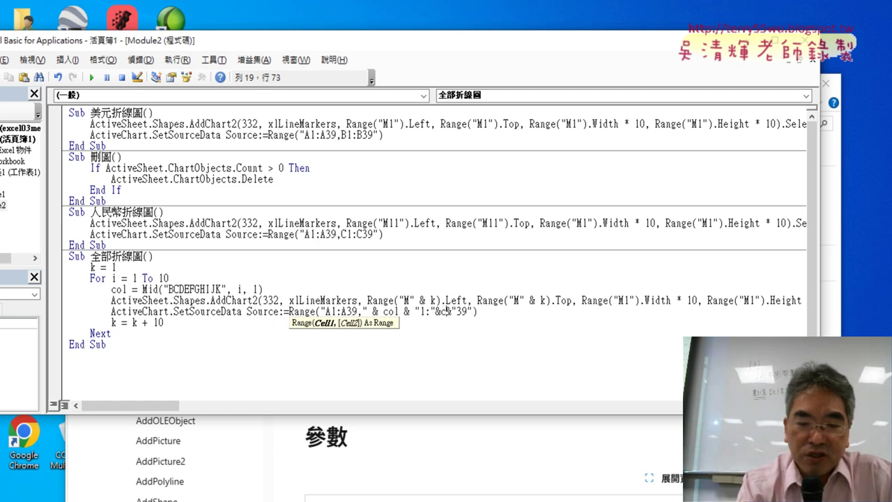
{"action": "type", "text": "ol"}
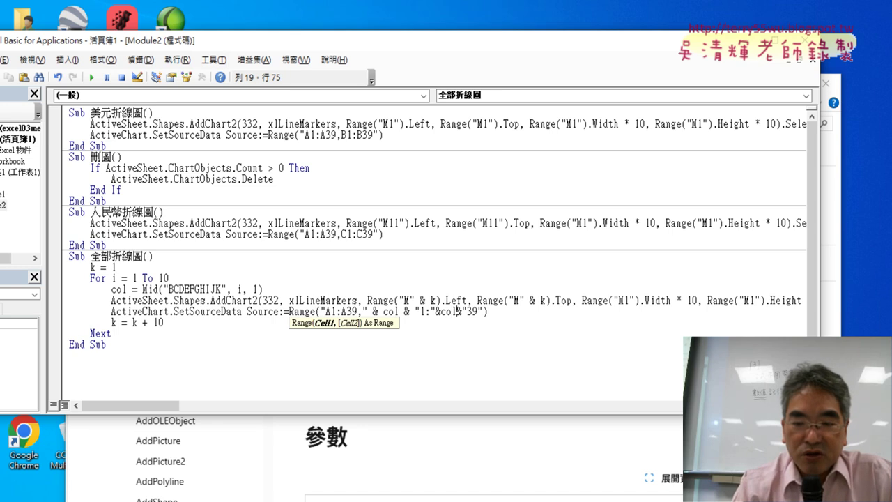
{"action": "left_click", "coordinate": [441, 312]}
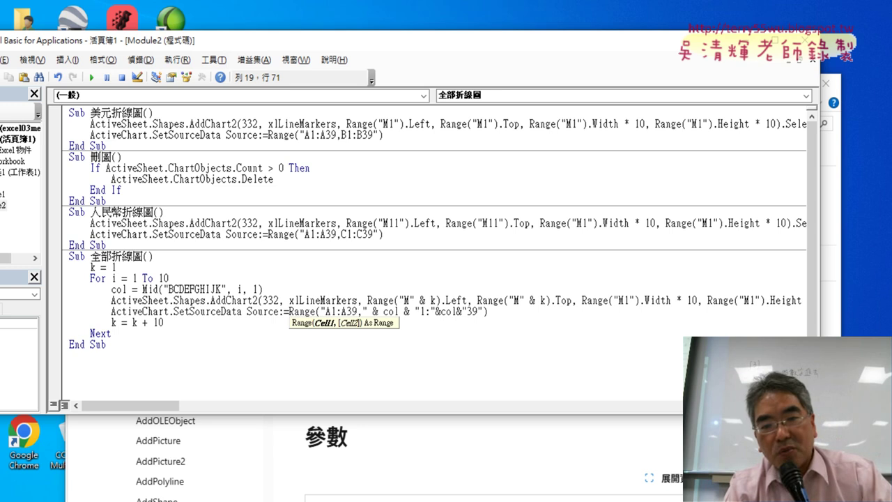
{"action": "type", "text": "&"}
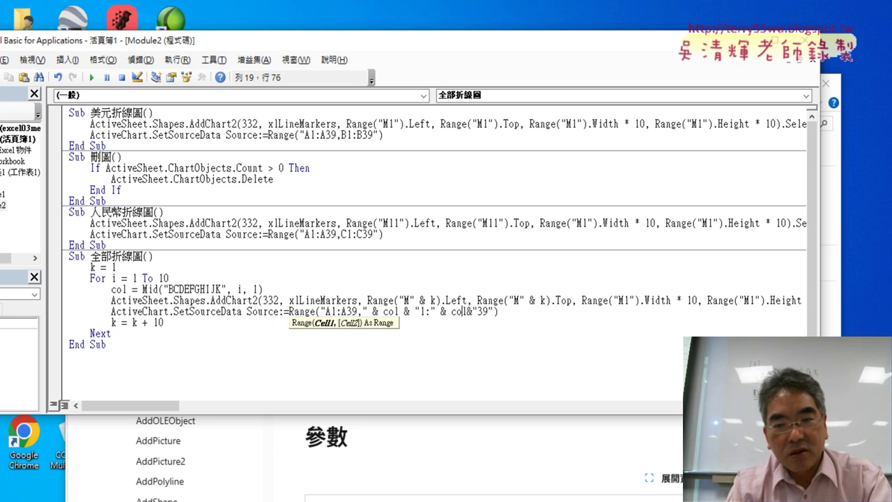
{"action": "key", "text": "Right"}
{"action": "key", "text": "Right"}
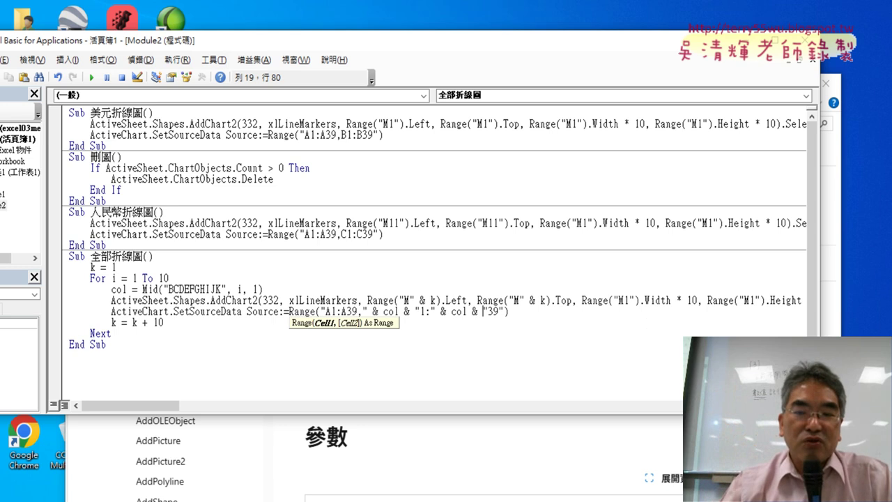
{"action": "left_click_drag", "start_coordinate": [524, 311], "coordinate": [317, 312]}
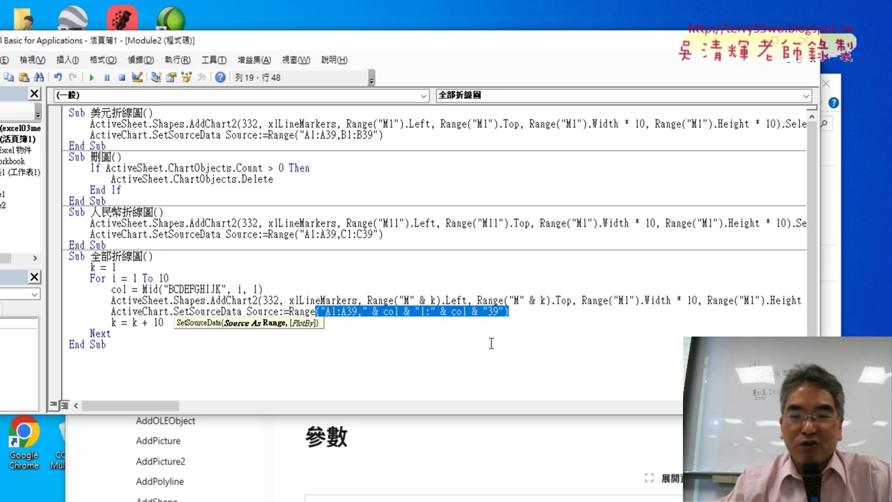
Review the finished loop, highlighting the col = Mid line and the col-based Range argument
{"action": "key", "text": "End"}
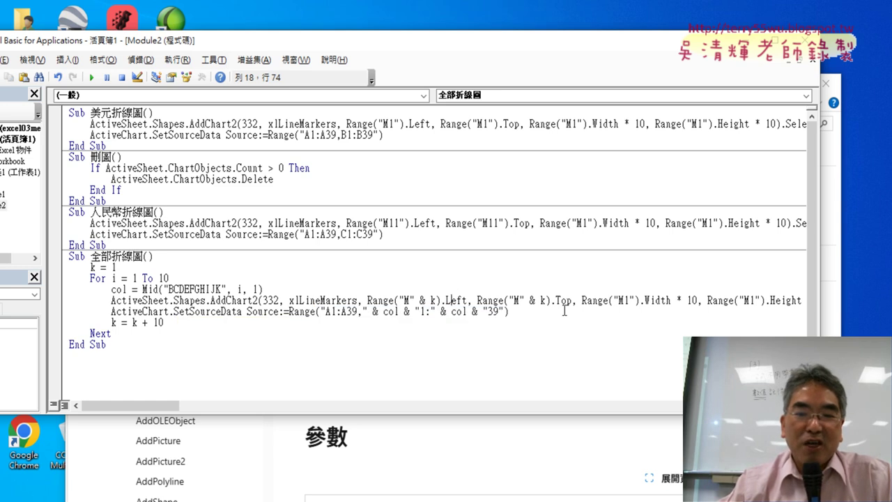
{"action": "left_click_drag", "start_coordinate": [512, 314], "coordinate": [303, 315]}
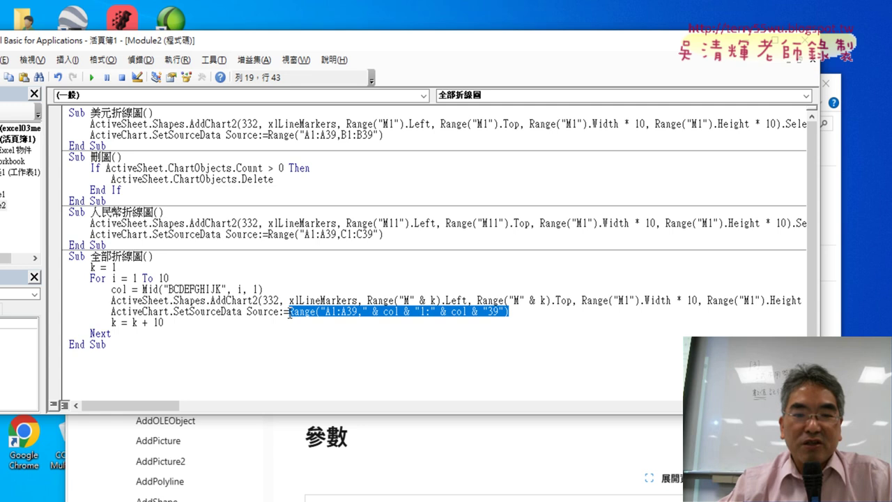
{"action": "left_click_drag", "start_coordinate": [263, 289], "coordinate": [114, 291]}
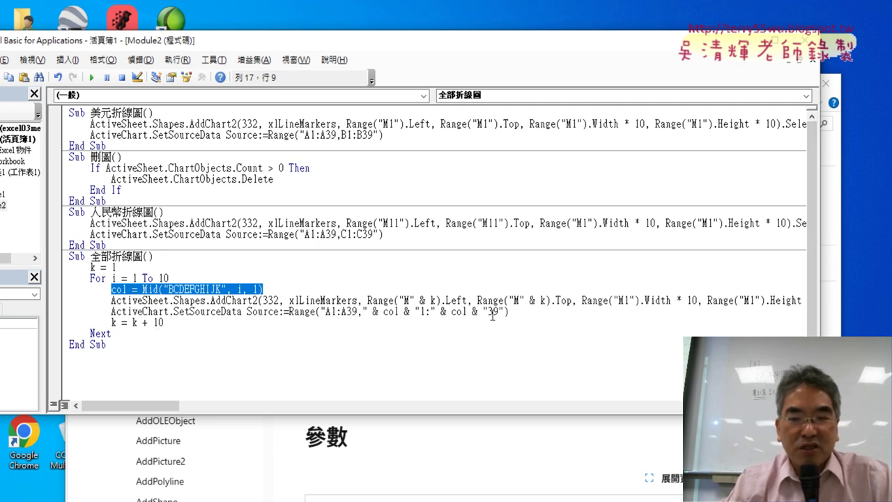
{"action": "left_click_drag", "start_coordinate": [486, 311], "coordinate": [430, 312]}
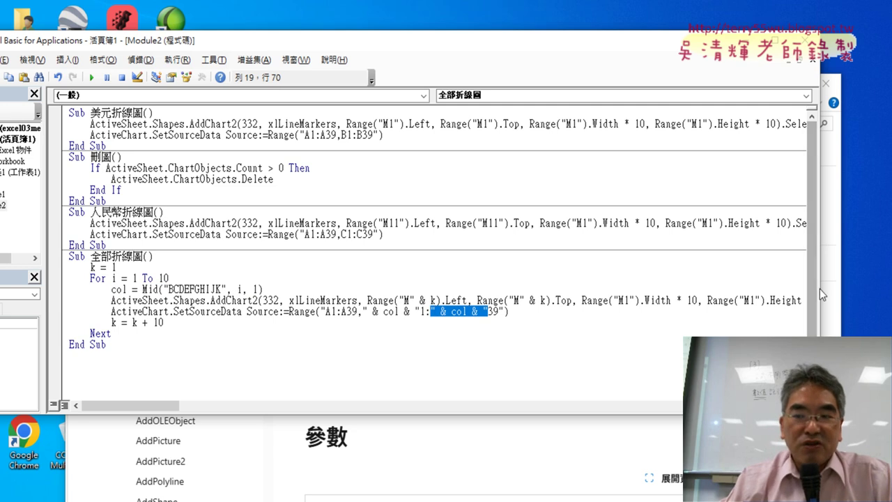
{"action": "left_click_drag", "start_coordinate": [819, 288], "coordinate": [589, 289]}
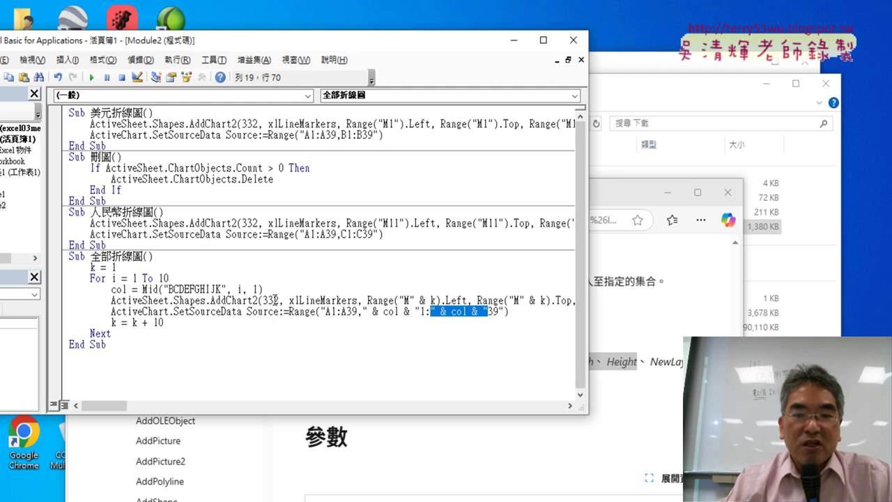
{"action": "left_click_drag", "start_coordinate": [174, 289], "coordinate": [168, 289]}
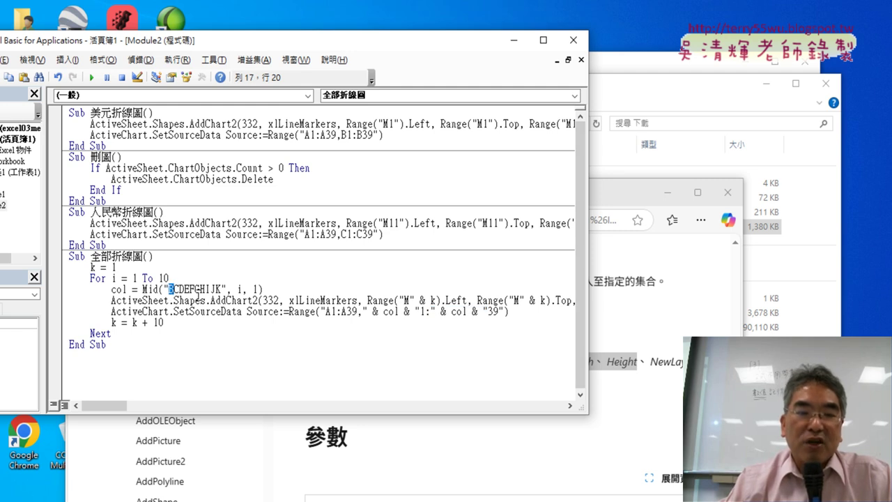
Switch back to the workbook and delete the existing charts with the 刪圖 button
{"action": "left_click", "coordinate": [429, 501]}
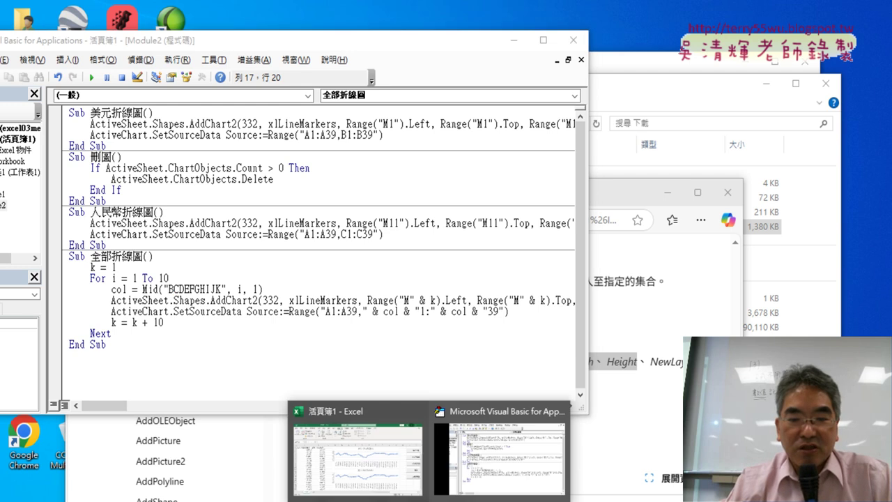
{"action": "left_click", "coordinate": [359, 453]}
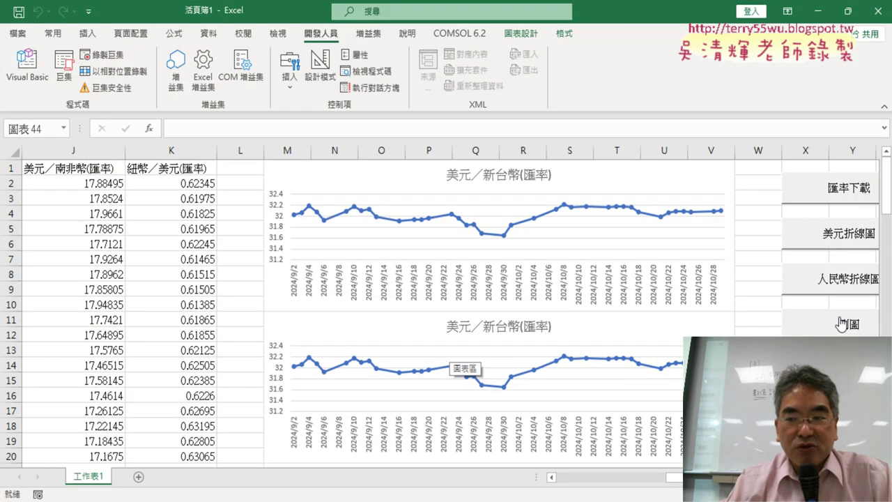
{"action": "left_click", "coordinate": [843, 326]}
Run the 全部折線圖 macro from the VBA editor to draw all ten charts
{"action": "left_click", "coordinate": [26, 90]}
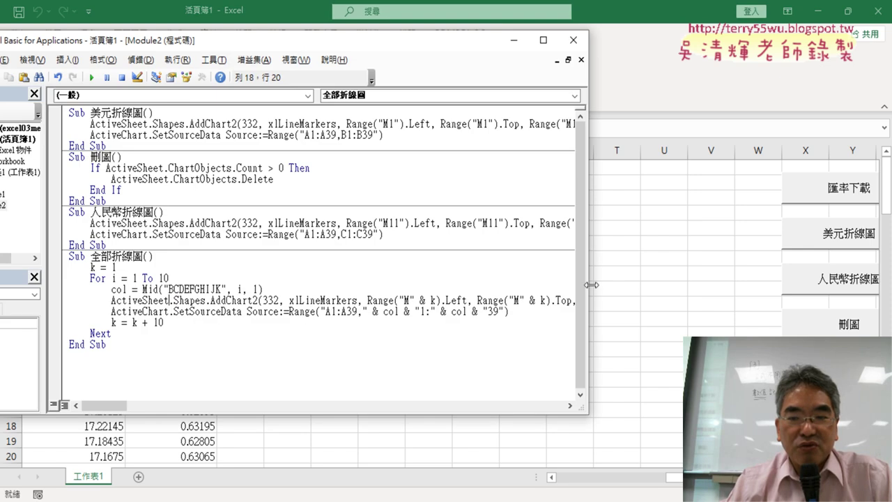
{"action": "left_click_drag", "start_coordinate": [590, 285], "coordinate": [315, 270]}
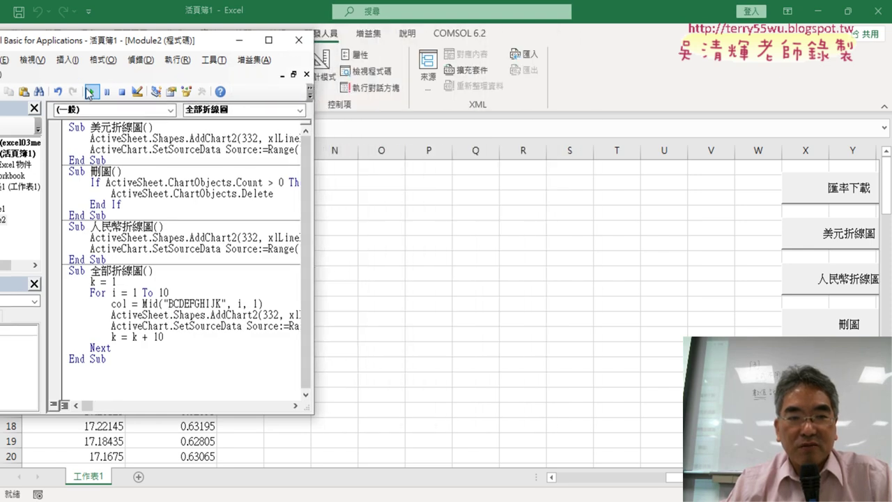
{"action": "left_click", "coordinate": [92, 92]}
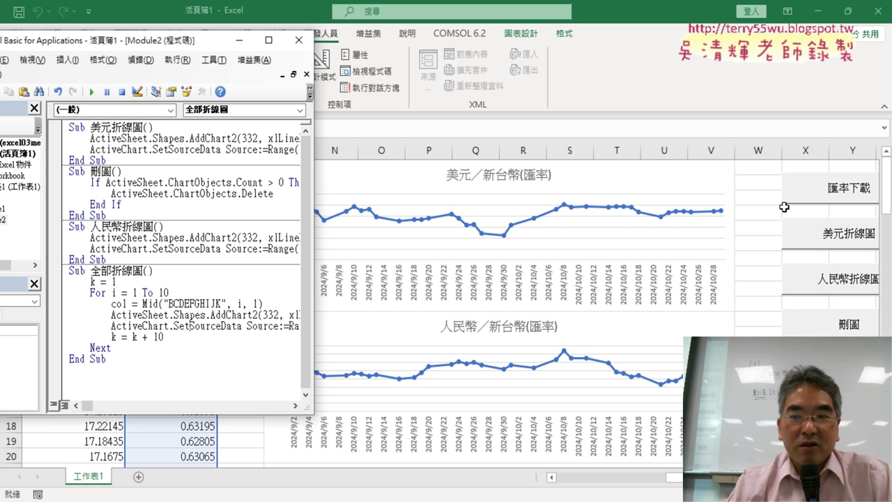
{"action": "left_click", "coordinate": [762, 197]}
Scroll through the ten stacked charts, from 美元／新台幣 down to 紐幣／美元(匯率)
{"action": "scroll", "coordinate": [542, 244], "scroll_direction": "down", "scroll_amount": 1}
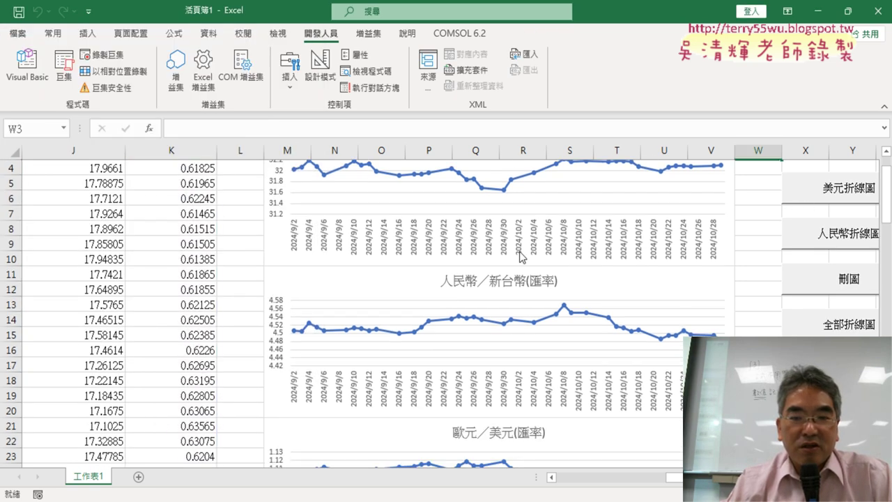
{"action": "scroll", "coordinate": [537, 308], "scroll_direction": "down", "scroll_amount": 3}
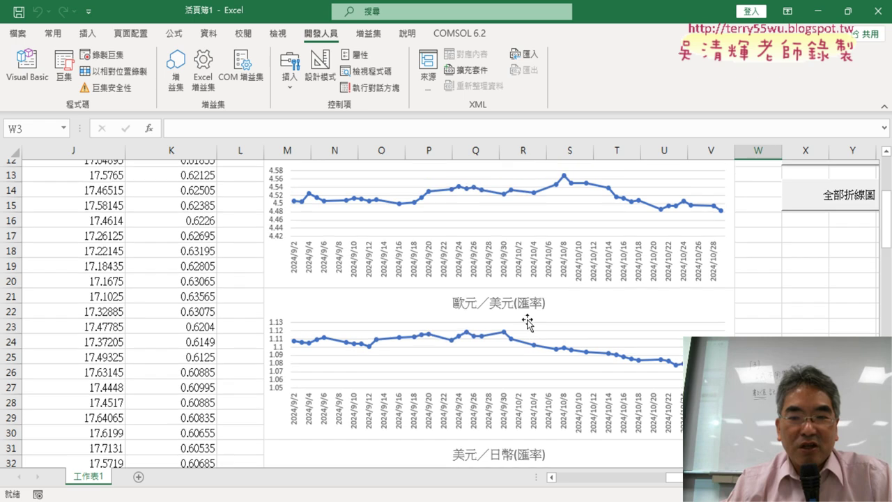
{"action": "scroll", "coordinate": [523, 263], "scroll_direction": "up", "scroll_amount": 4}
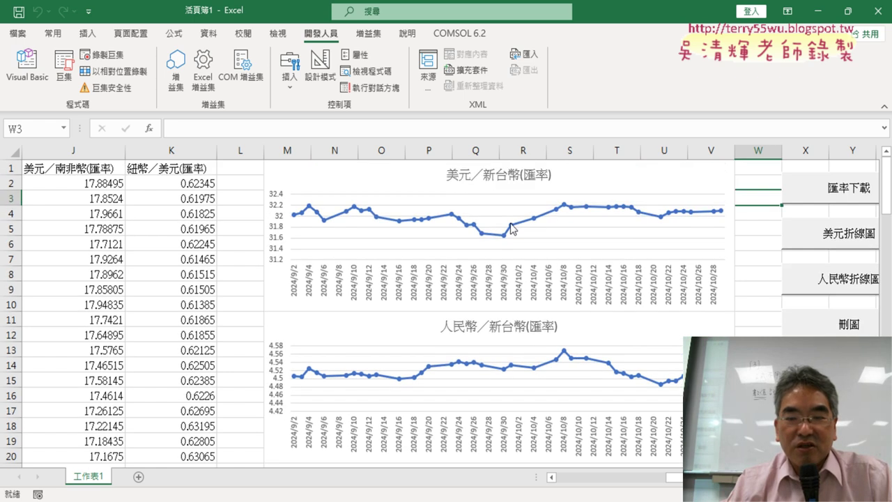
{"action": "scroll", "coordinate": [512, 228], "scroll_direction": "down", "scroll_amount": 2}
{"action": "scroll", "coordinate": [510, 237], "scroll_direction": "down", "scroll_amount": 2}
{"action": "scroll", "coordinate": [508, 241], "scroll_direction": "up", "scroll_amount": 2}
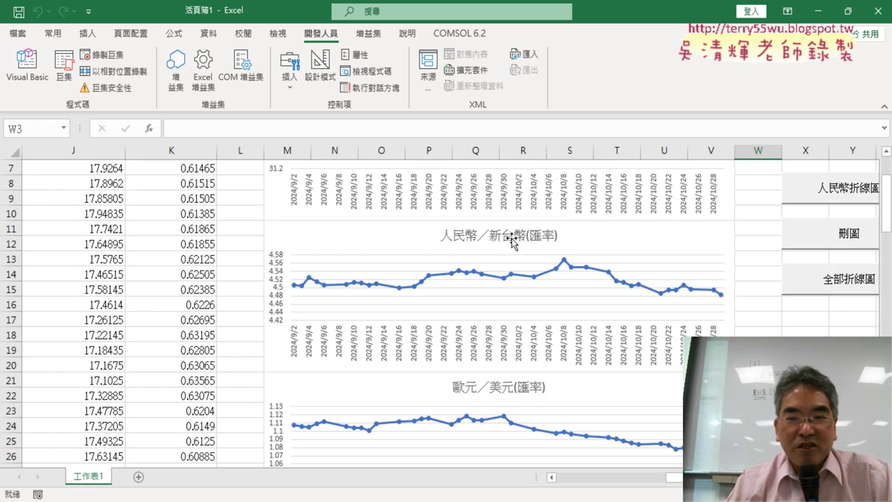
{"action": "scroll", "coordinate": [511, 241], "scroll_direction": "up", "scroll_amount": 2}
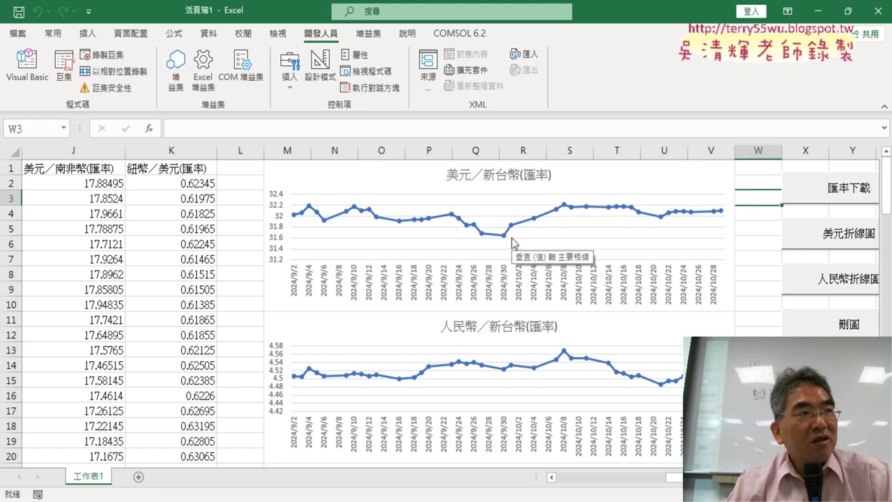
{"action": "scroll", "coordinate": [512, 241], "scroll_direction": "down", "scroll_amount": 2}
{"action": "scroll", "coordinate": [512, 241], "scroll_direction": "down", "scroll_amount": 2}
{"action": "scroll", "coordinate": [512, 241], "scroll_direction": "down", "scroll_amount": 2}
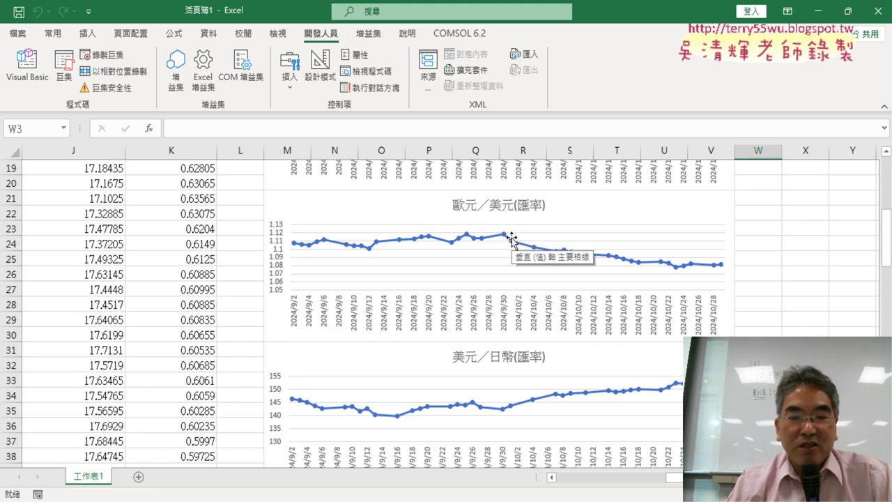
{"action": "scroll", "coordinate": [512, 241], "scroll_direction": "down", "scroll_amount": 1}
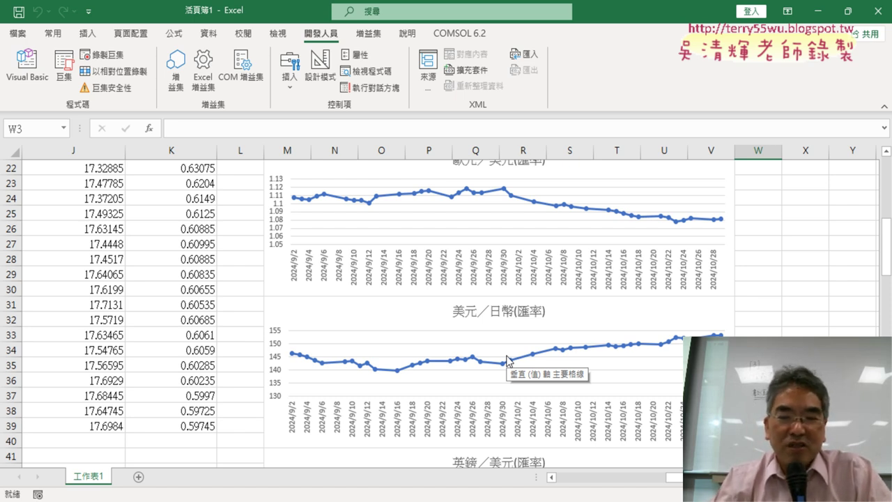
{"action": "scroll", "coordinate": [518, 351], "scroll_direction": "down", "scroll_amount": 2}
{"action": "scroll", "coordinate": [518, 350], "scroll_direction": "down", "scroll_amount": 1}
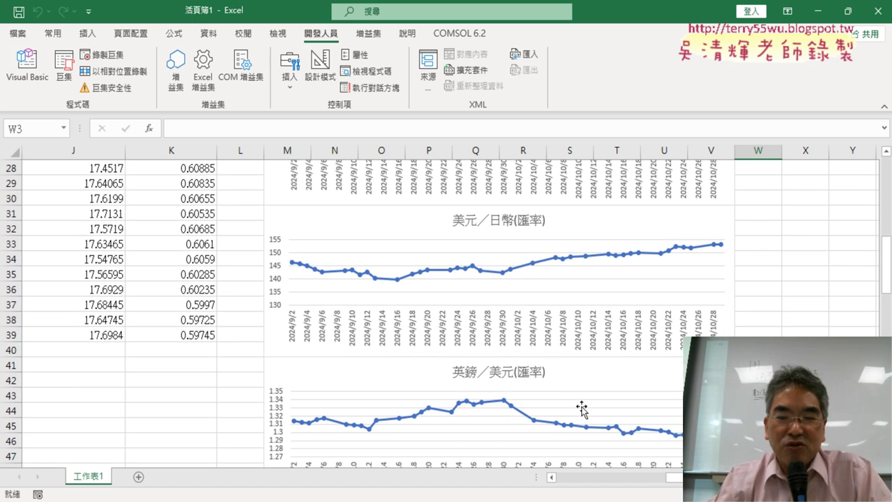
{"action": "scroll", "coordinate": [600, 404], "scroll_direction": "down", "scroll_amount": 1}
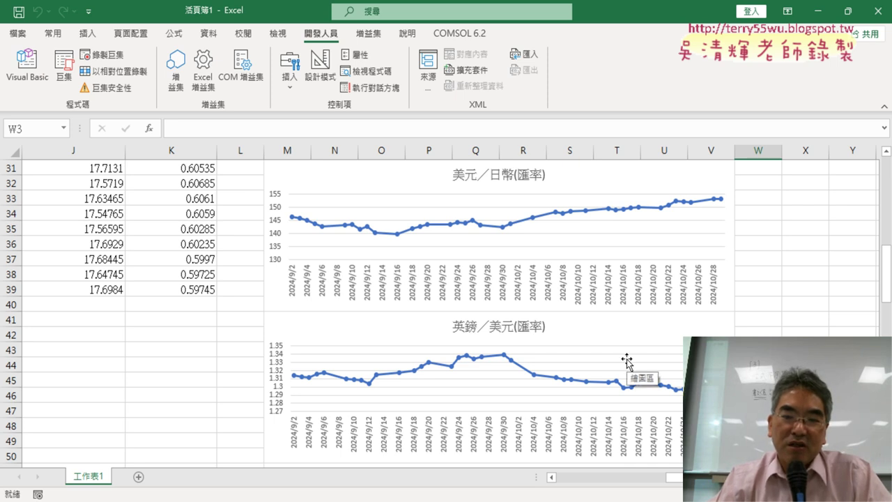
{"action": "scroll", "coordinate": [640, 368], "scroll_direction": "down", "scroll_amount": 2}
{"action": "scroll", "coordinate": [642, 376], "scroll_direction": "down", "scroll_amount": 1}
{"action": "scroll", "coordinate": [641, 365], "scroll_direction": "down", "scroll_amount": 1}
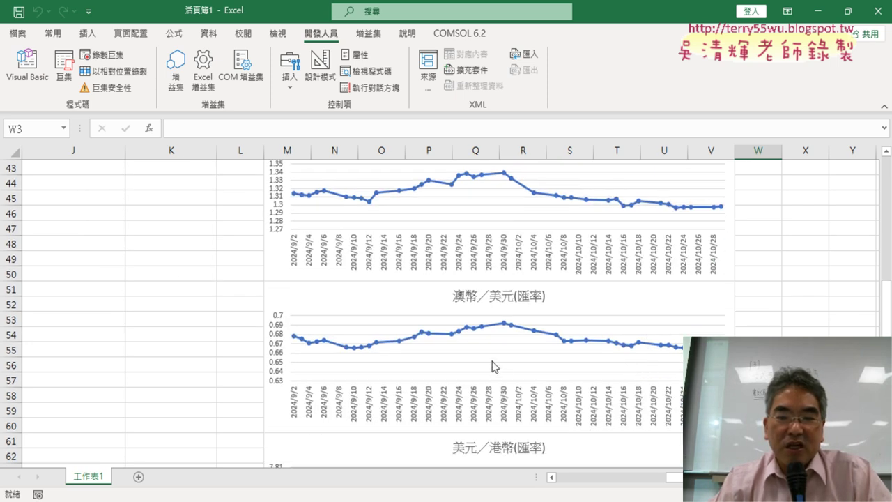
{"action": "scroll", "coordinate": [497, 361], "scroll_direction": "down", "scroll_amount": 2}
{"action": "scroll", "coordinate": [502, 361], "scroll_direction": "up", "scroll_amount": 2}
{"action": "scroll", "coordinate": [501, 278], "scroll_direction": "up", "scroll_amount": 1}
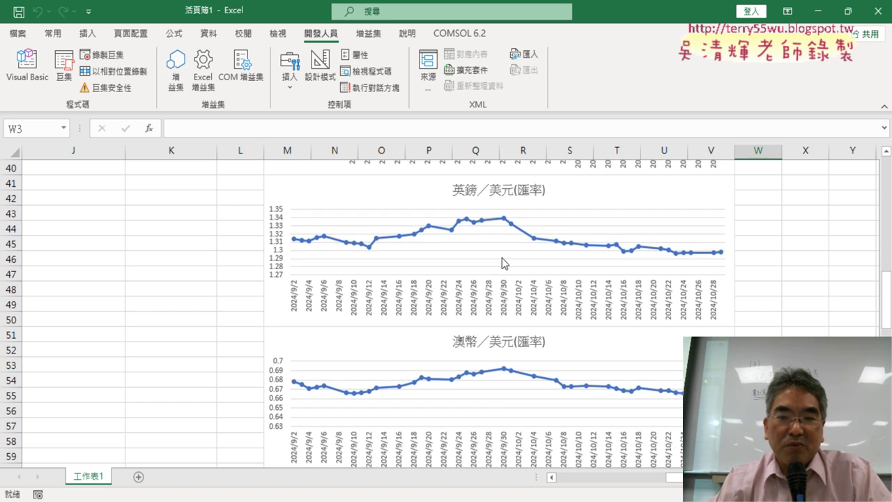
{"action": "scroll", "coordinate": [502, 259], "scroll_direction": "down", "scroll_amount": 2}
{"action": "scroll", "coordinate": [501, 265], "scroll_direction": "down", "scroll_amount": 1}
{"action": "scroll", "coordinate": [502, 275], "scroll_direction": "down", "scroll_amount": 2}
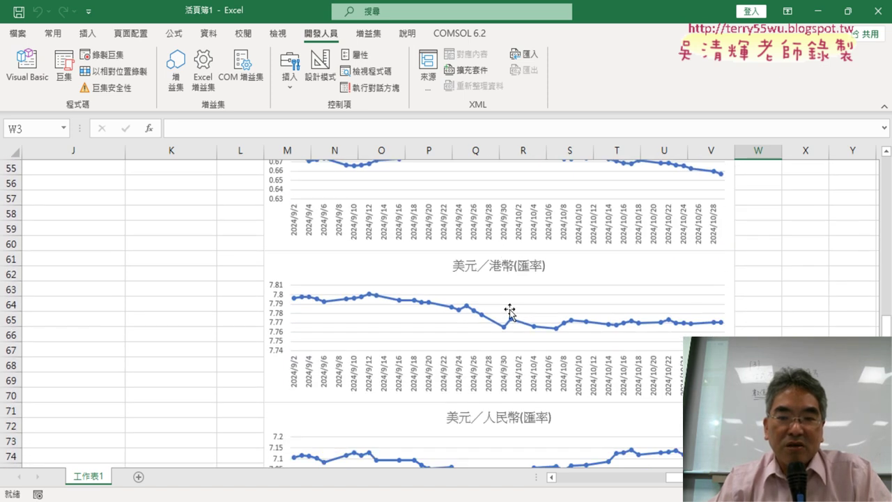
{"action": "scroll", "coordinate": [565, 320], "scroll_direction": "down", "scroll_amount": 1}
{"action": "scroll", "coordinate": [583, 313], "scroll_direction": "down", "scroll_amount": 1}
{"action": "scroll", "coordinate": [585, 315], "scroll_direction": "down", "scroll_amount": 2}
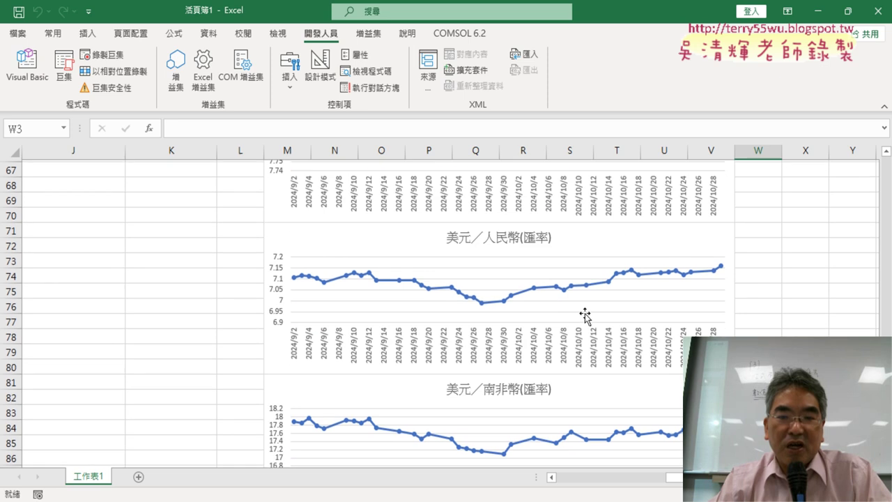
{"action": "scroll", "coordinate": [578, 261], "scroll_direction": "down", "scroll_amount": 2}
{"action": "scroll", "coordinate": [601, 266], "scroll_direction": "down", "scroll_amount": 1}
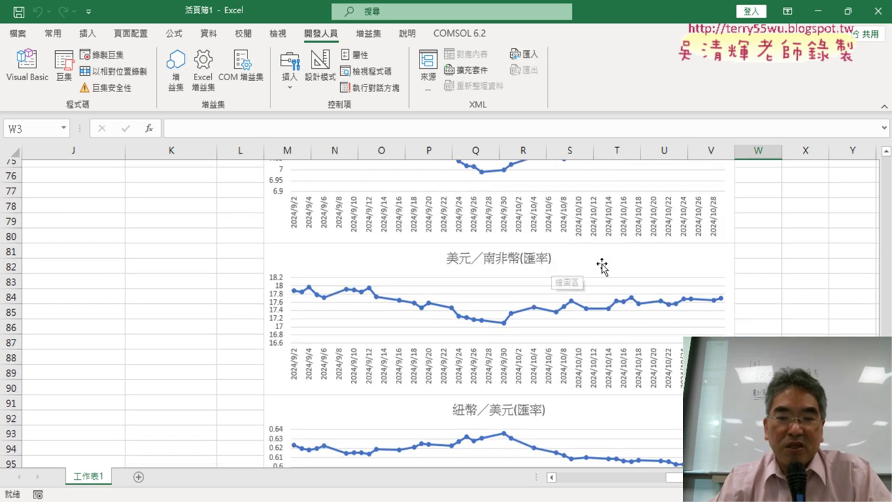
{"action": "scroll", "coordinate": [602, 265], "scroll_direction": "down", "scroll_amount": 1}
{"action": "scroll", "coordinate": [602, 267], "scroll_direction": "down", "scroll_amount": 2}
{"action": "scroll", "coordinate": [602, 269], "scroll_direction": "up", "scroll_amount": 4}
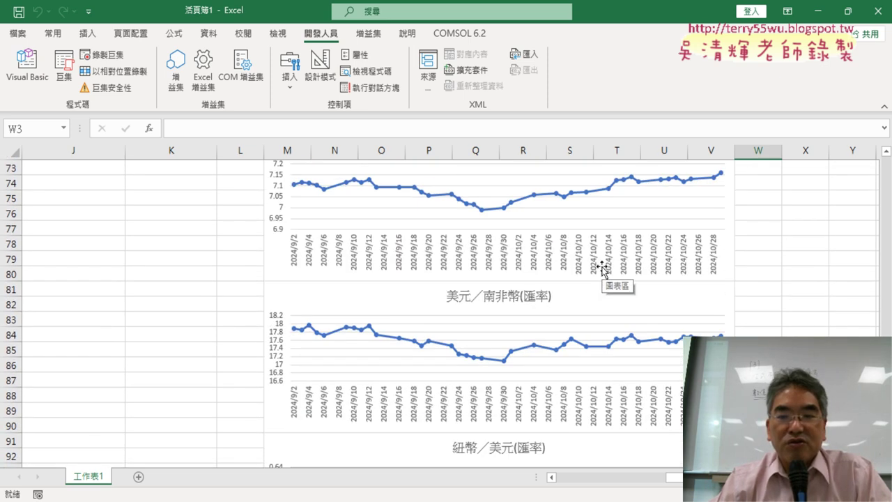
{"action": "scroll", "coordinate": [599, 269], "scroll_direction": "up", "scroll_amount": 7}
{"action": "scroll", "coordinate": [599, 269], "scroll_direction": "up", "scroll_amount": 6}
{"action": "scroll", "coordinate": [603, 277], "scroll_direction": "up", "scroll_amount": 5}
{"action": "scroll", "coordinate": [603, 277], "scroll_direction": "up", "scroll_amount": 6}
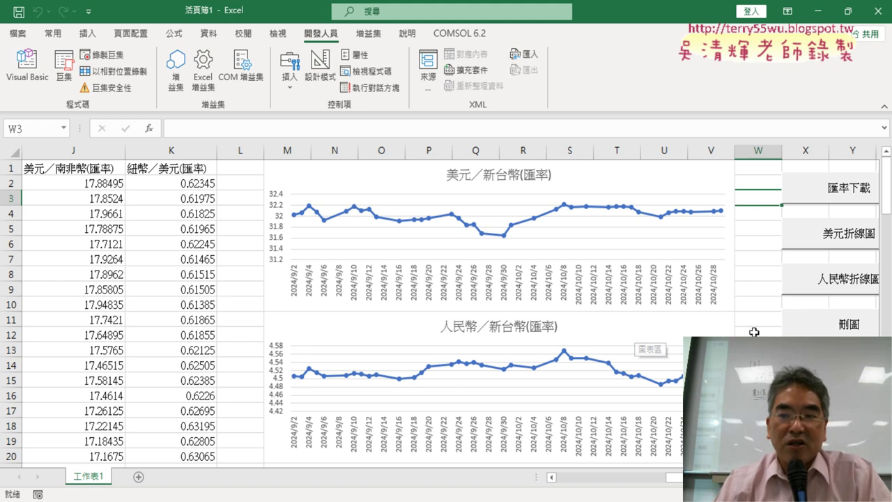
Delete the charts with 刪圖, then fetch fresh rates with the 匯率下載 button
{"action": "left_click", "coordinate": [824, 327]}
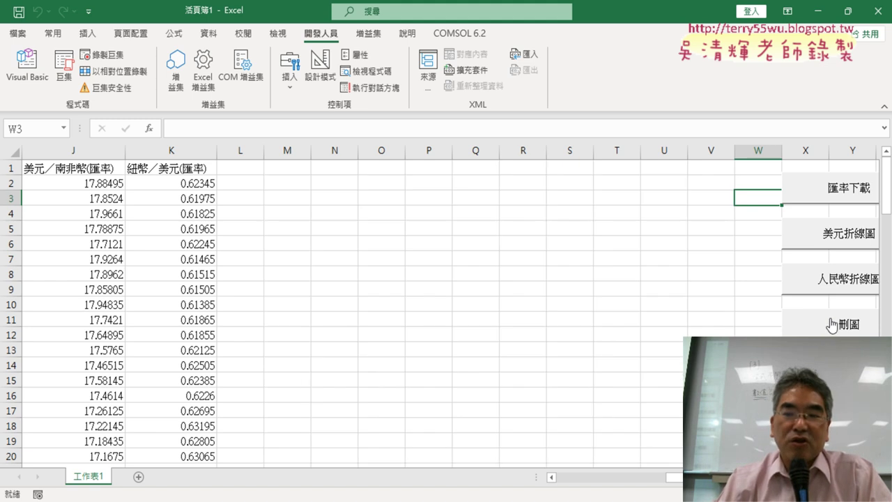
{"action": "scroll", "coordinate": [446, 306], "scroll_direction": "right", "scroll_amount": 2}
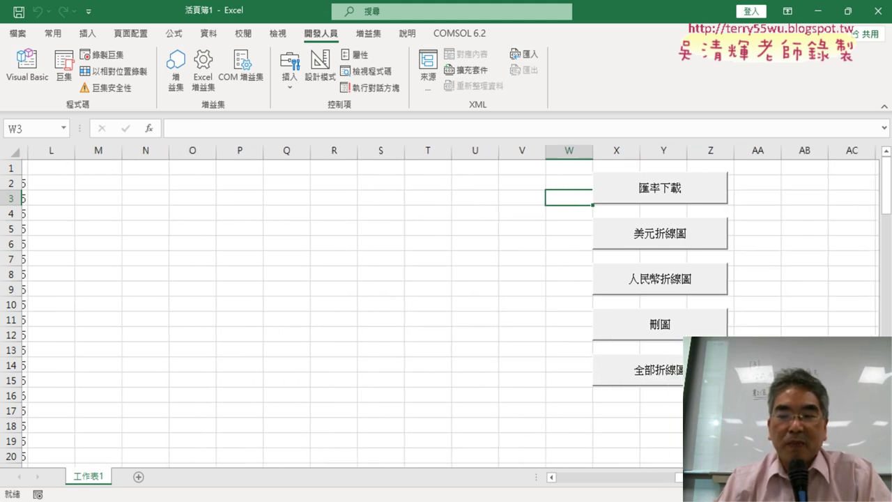
{"action": "scroll", "coordinate": [446, 307], "scroll_direction": "right", "scroll_amount": 1}
{"action": "left_click", "coordinate": [603, 195]}
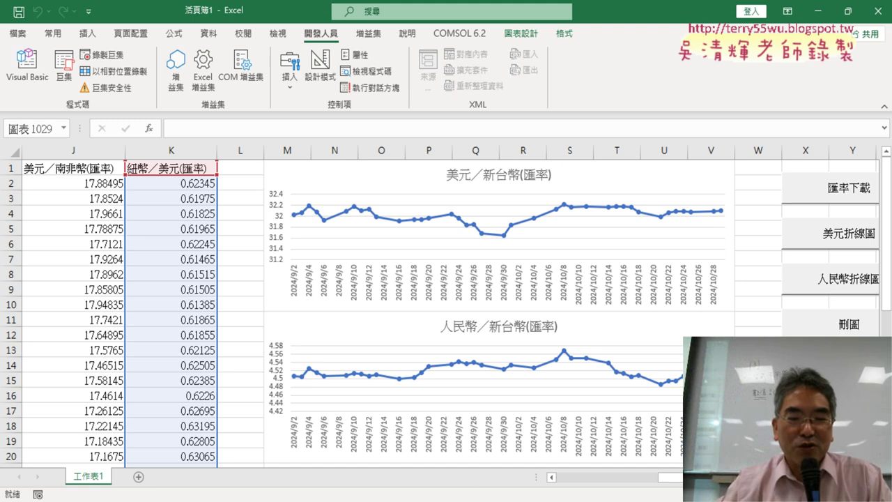
Scroll the Google Docs notes to the 全部折線圖 Sub code and highlight it
{"action": "left_click", "coordinate": [326, 446]}
{"action": "scroll", "coordinate": [492, 358], "scroll_direction": "down", "scroll_amount": 5}
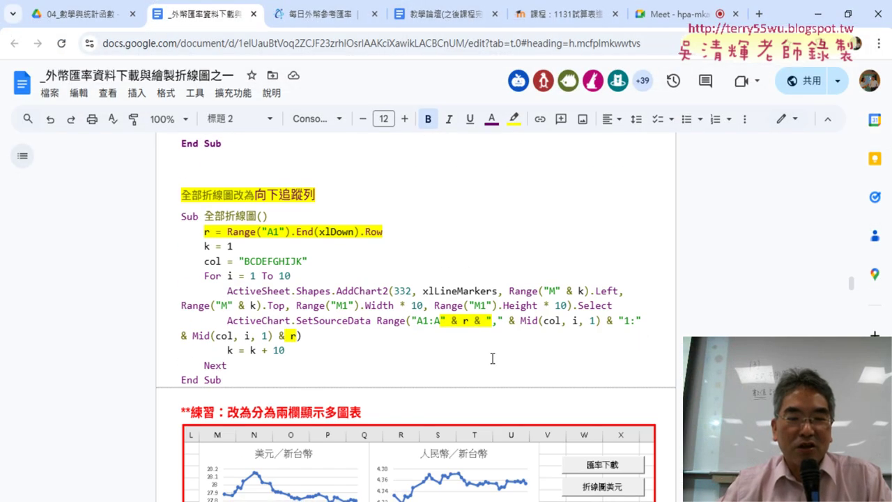
{"action": "scroll", "coordinate": [491, 358], "scroll_direction": "down", "scroll_amount": 5}
{"action": "scroll", "coordinate": [492, 358], "scroll_direction": "up", "scroll_amount": 3}
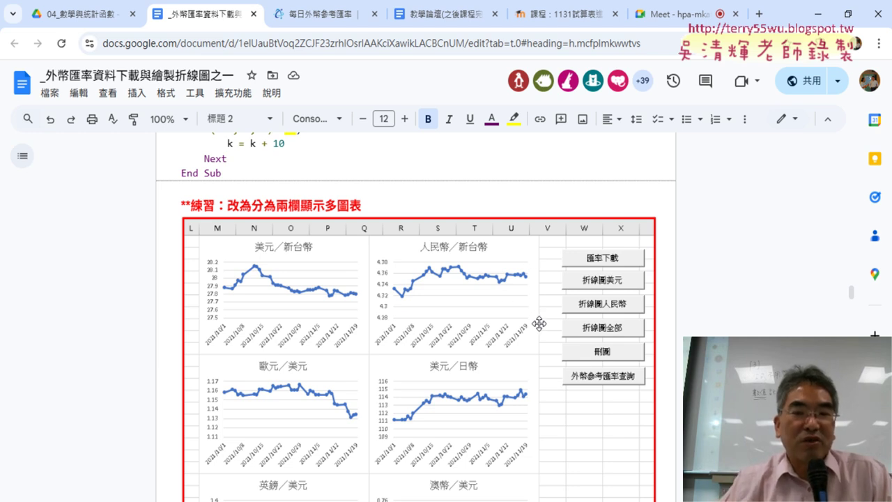
{"action": "scroll", "coordinate": [540, 324], "scroll_direction": "up", "scroll_amount": 3}
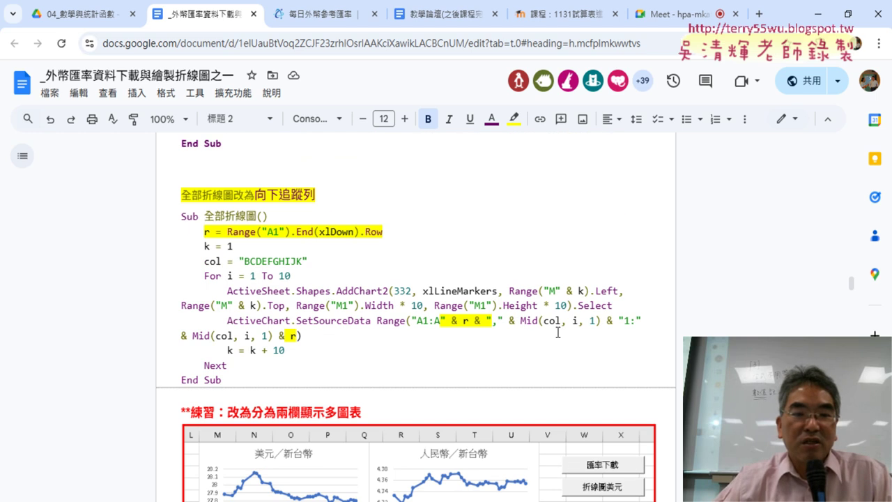
{"action": "scroll", "coordinate": [557, 333], "scroll_direction": "up", "scroll_amount": 3}
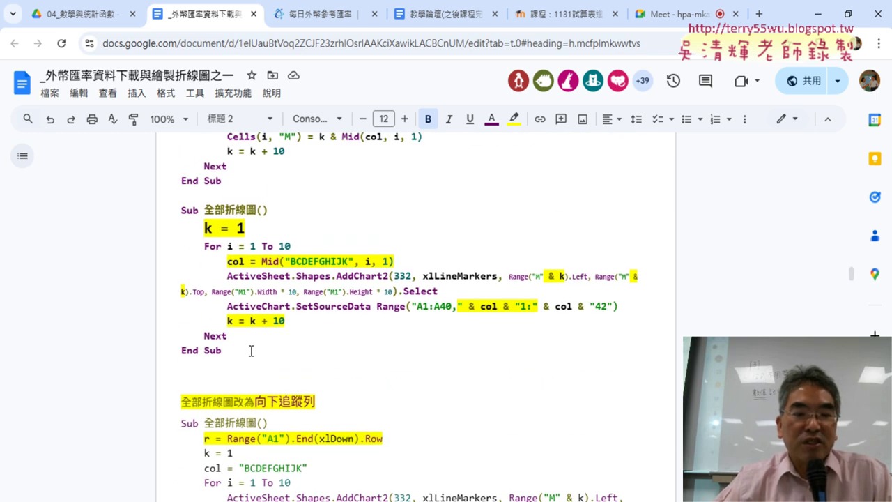
{"action": "left_click_drag", "start_coordinate": [251, 350], "coordinate": [183, 223]}
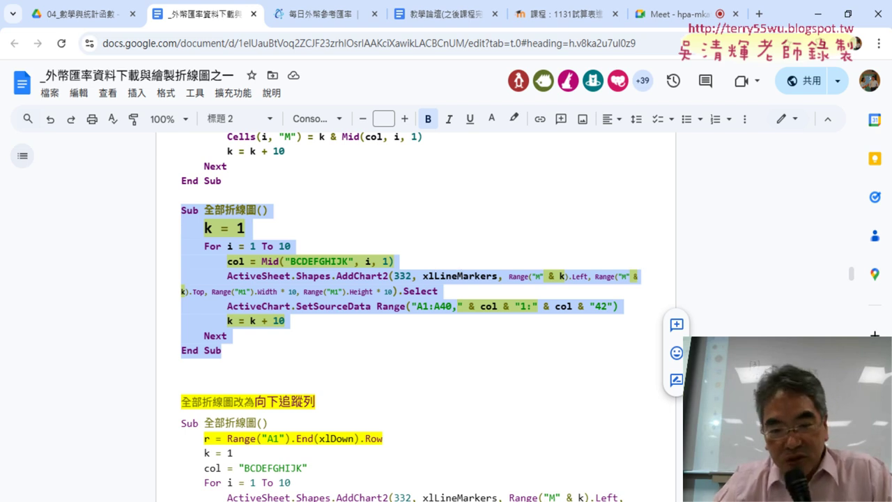
{"action": "left_click", "coordinate": [371, 261]}
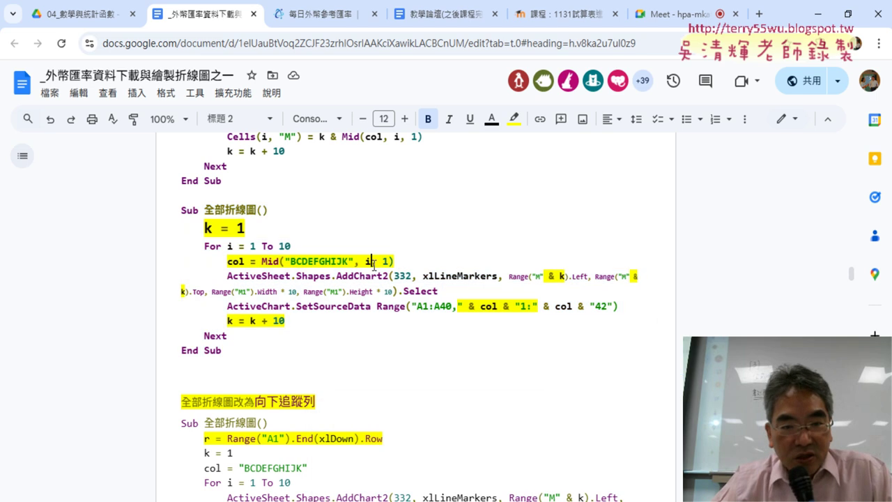